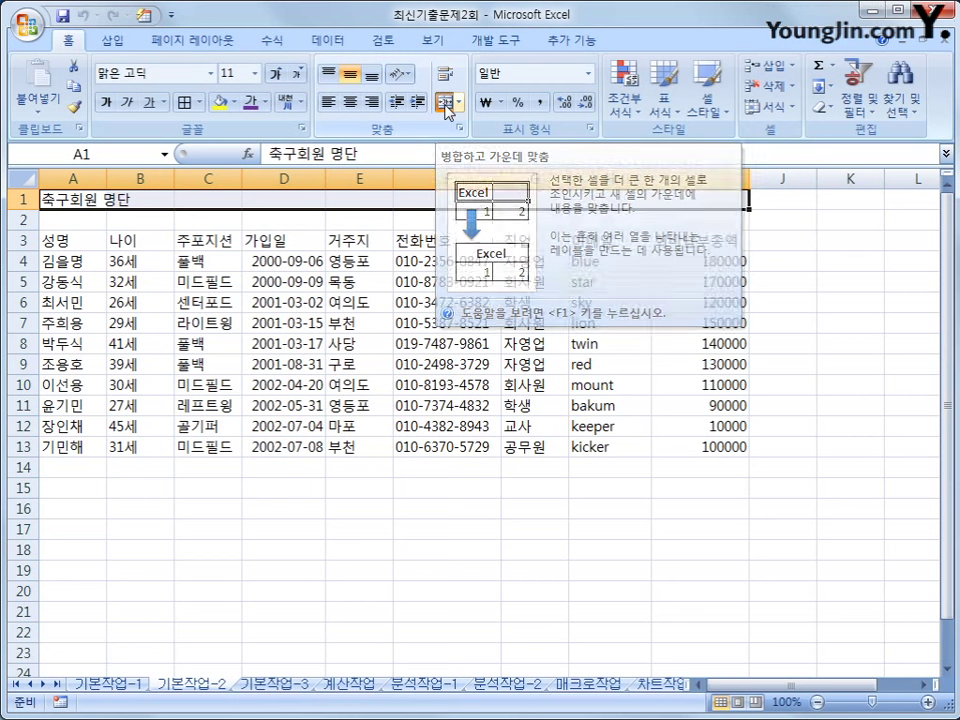
- Merge and center the title across A1:I1 and format it in HY중고딕 at size 18
click(447, 108)
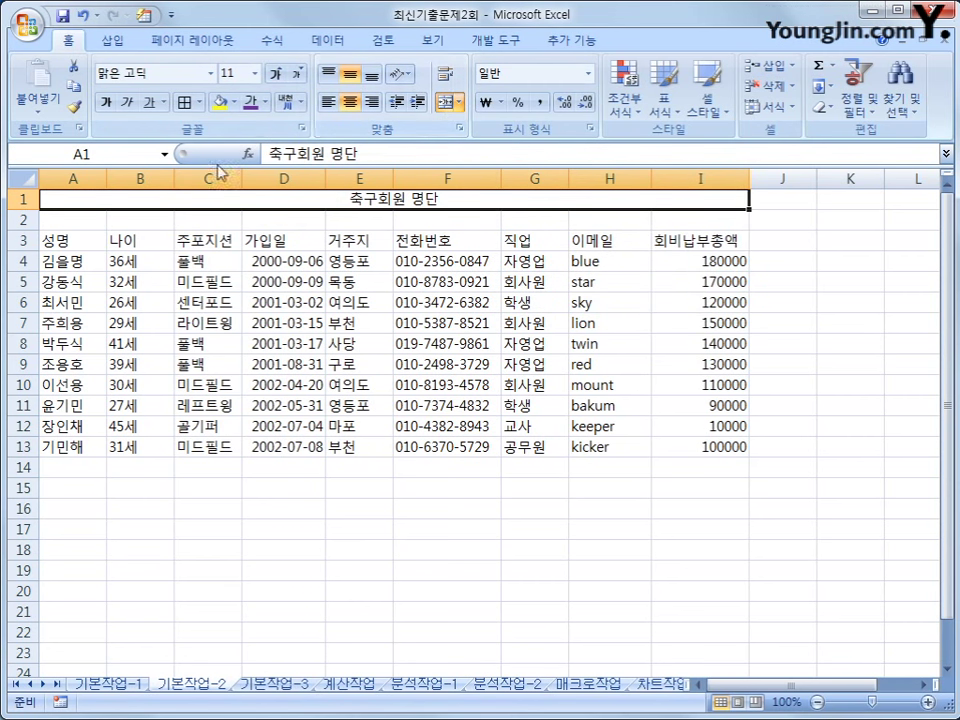
click(212, 74)
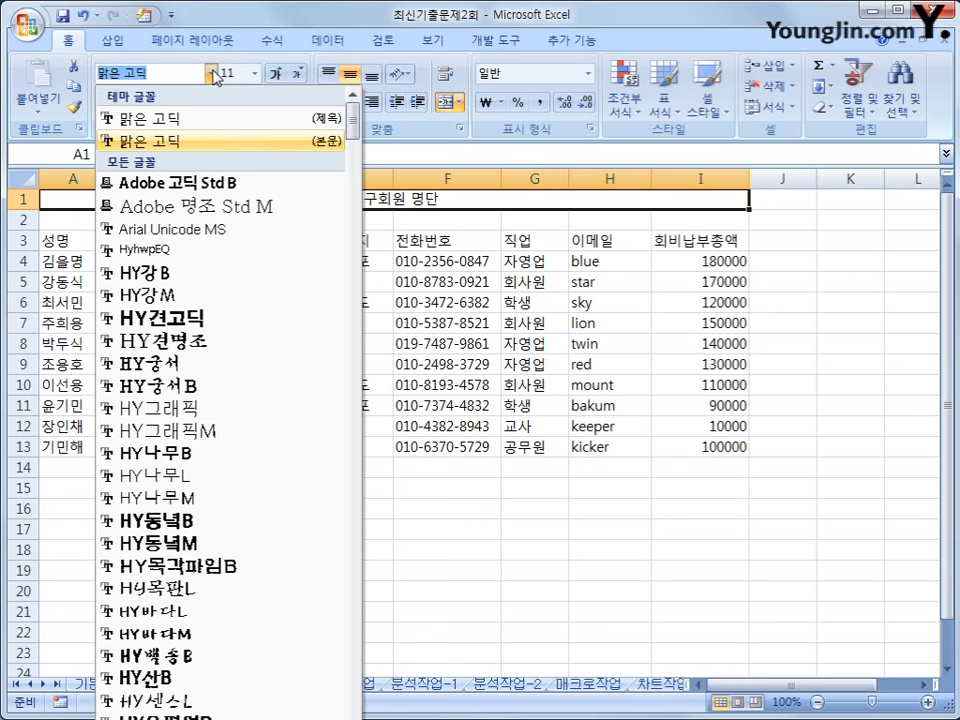
drag(356, 125, 352, 152)
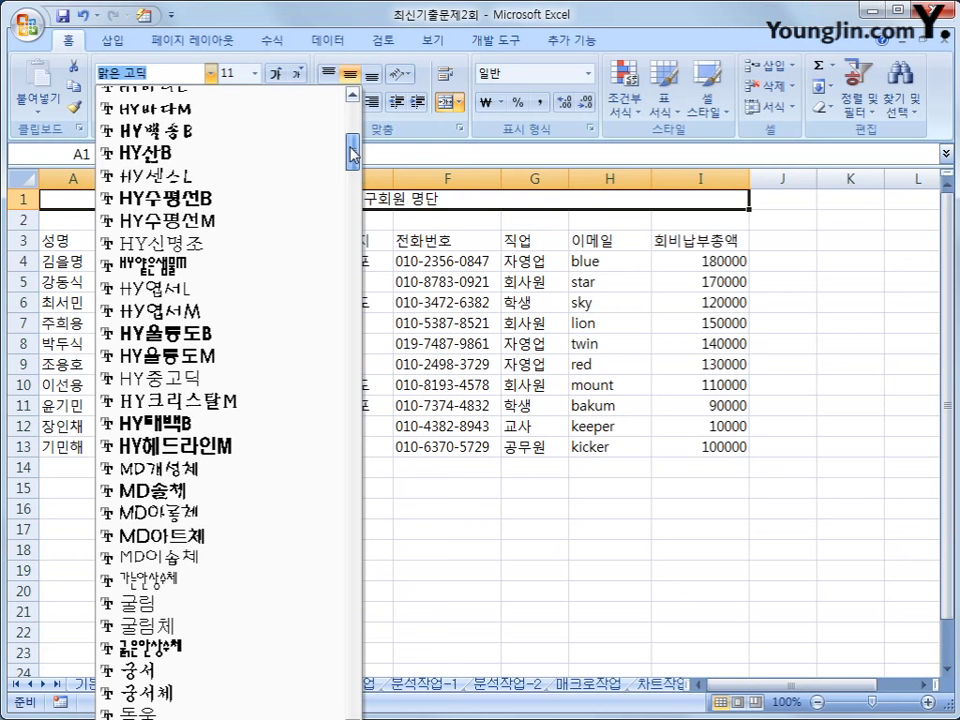
drag(352, 152, 352, 126)
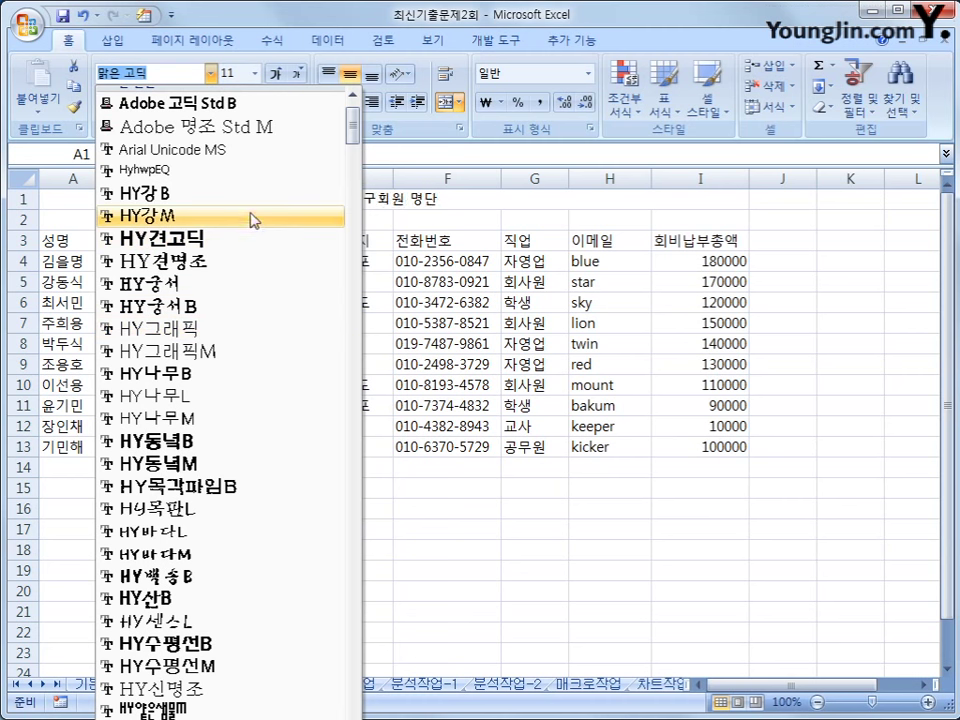
scroll(262, 640, down, 1)
scroll(262, 640, down, 1)
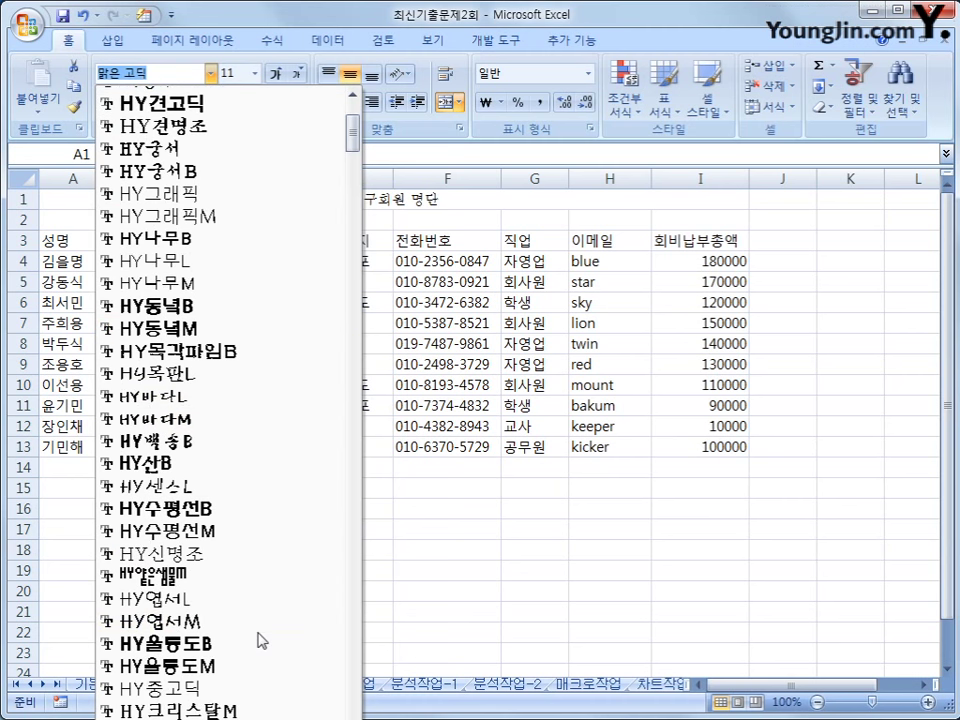
click(240, 692)
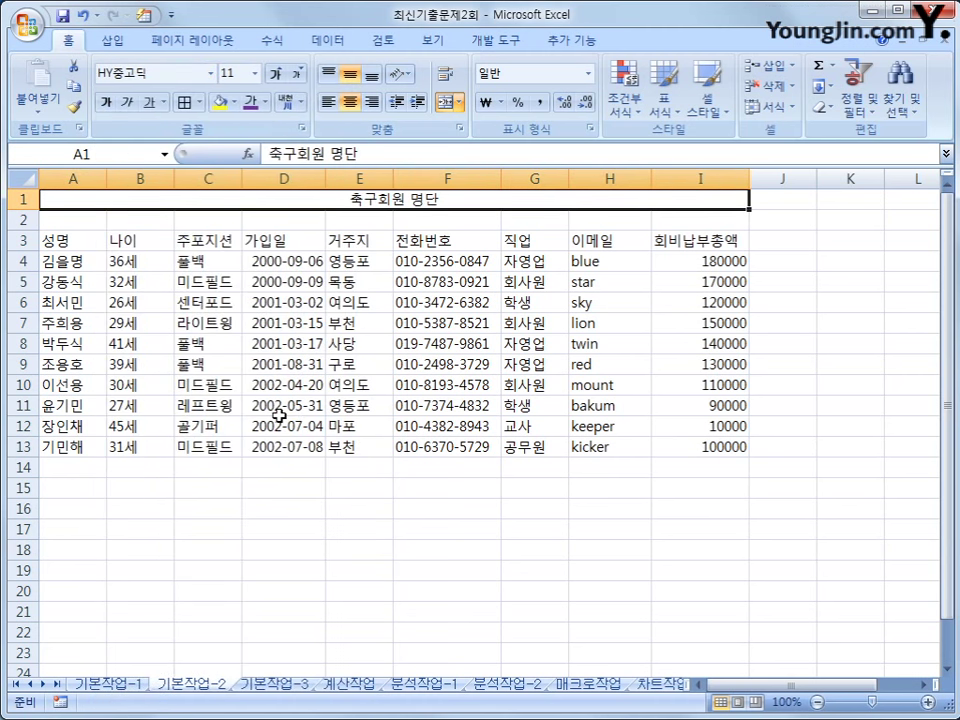
click(255, 73)
click(231, 238)
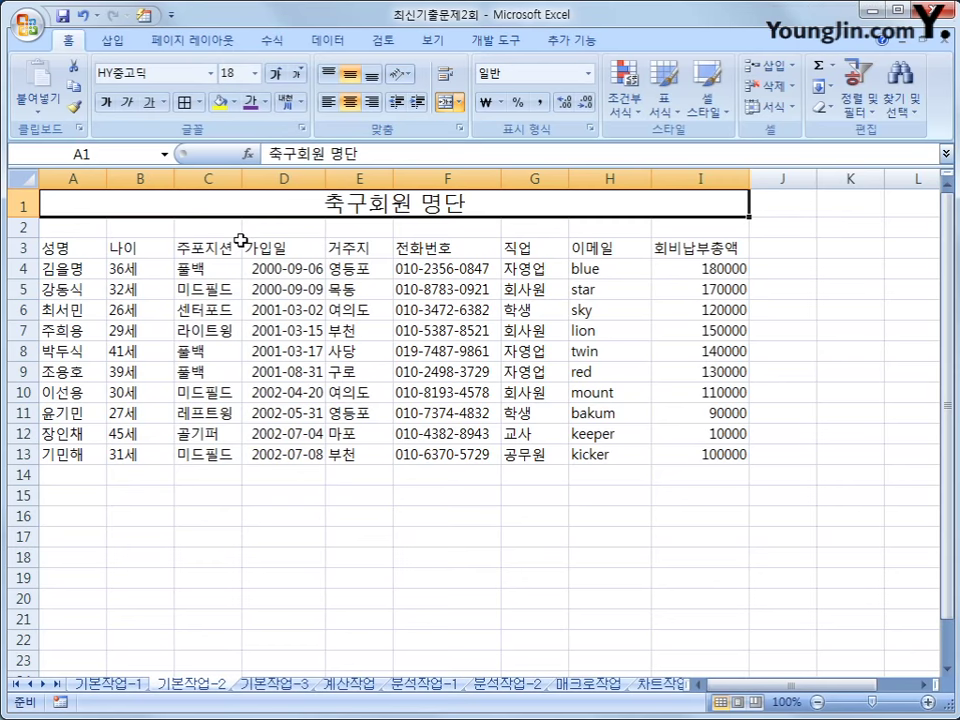
- Set the height of row 1 to 28
click(26, 206)
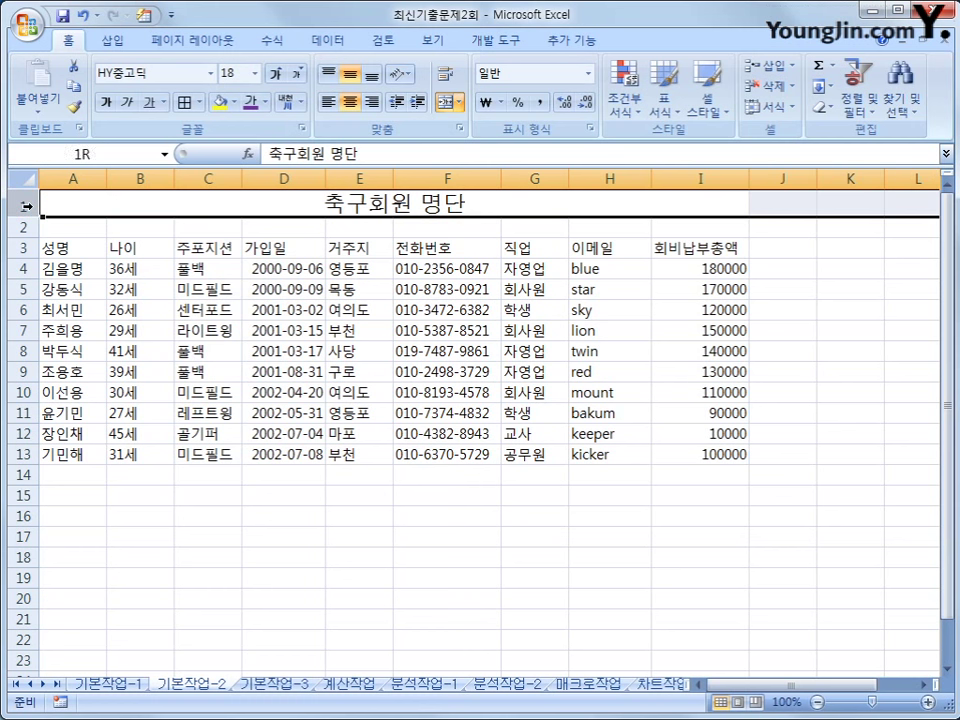
right_click(26, 206)
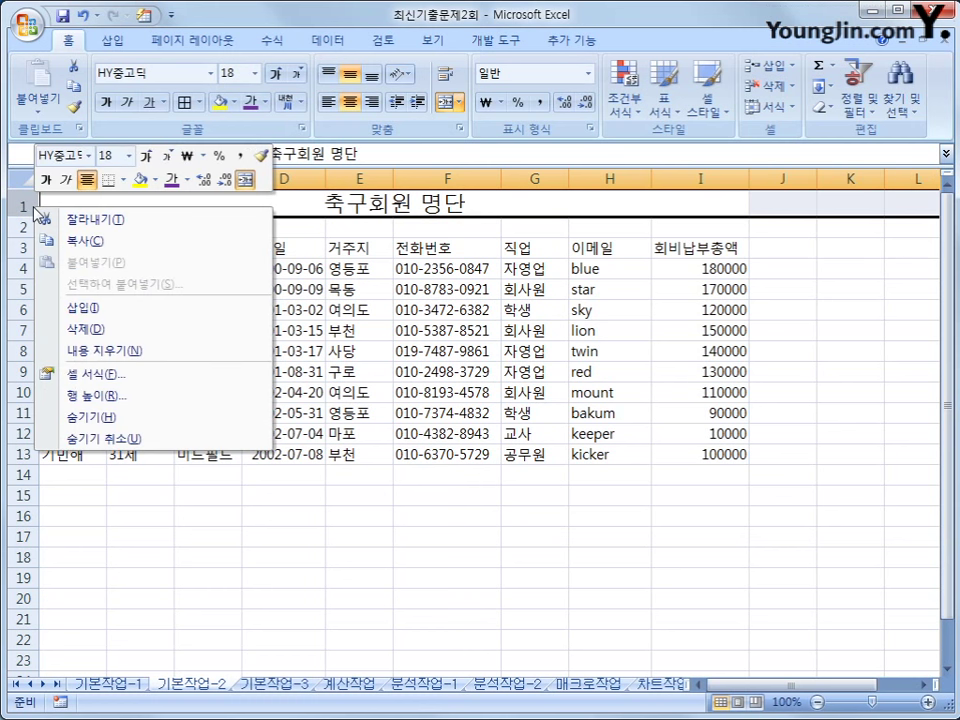
click(139, 398)
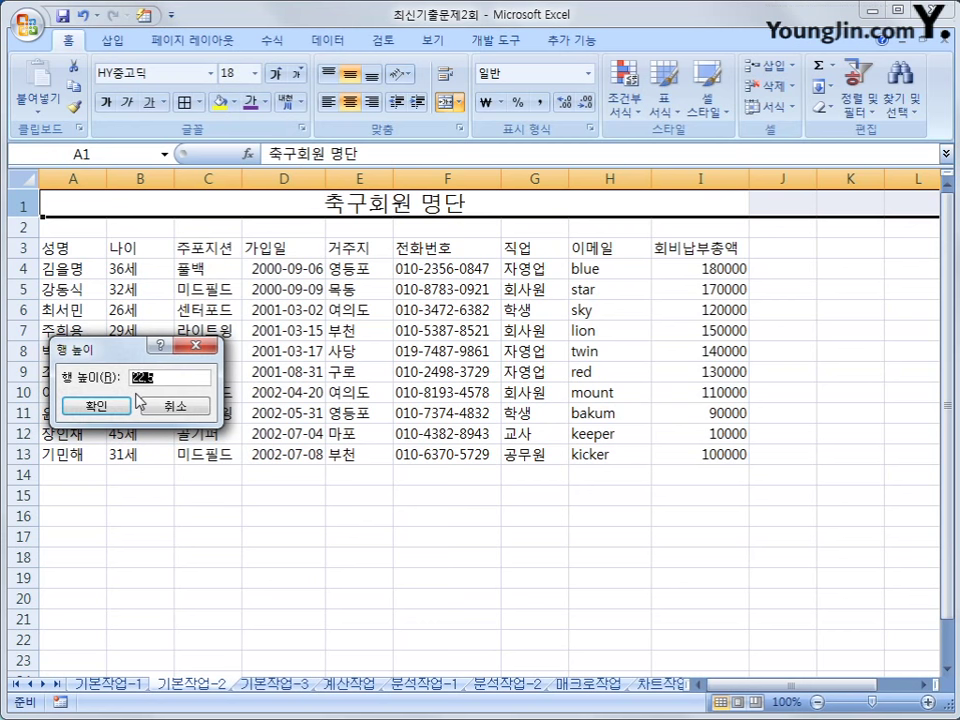
text(28)
click(110, 406)
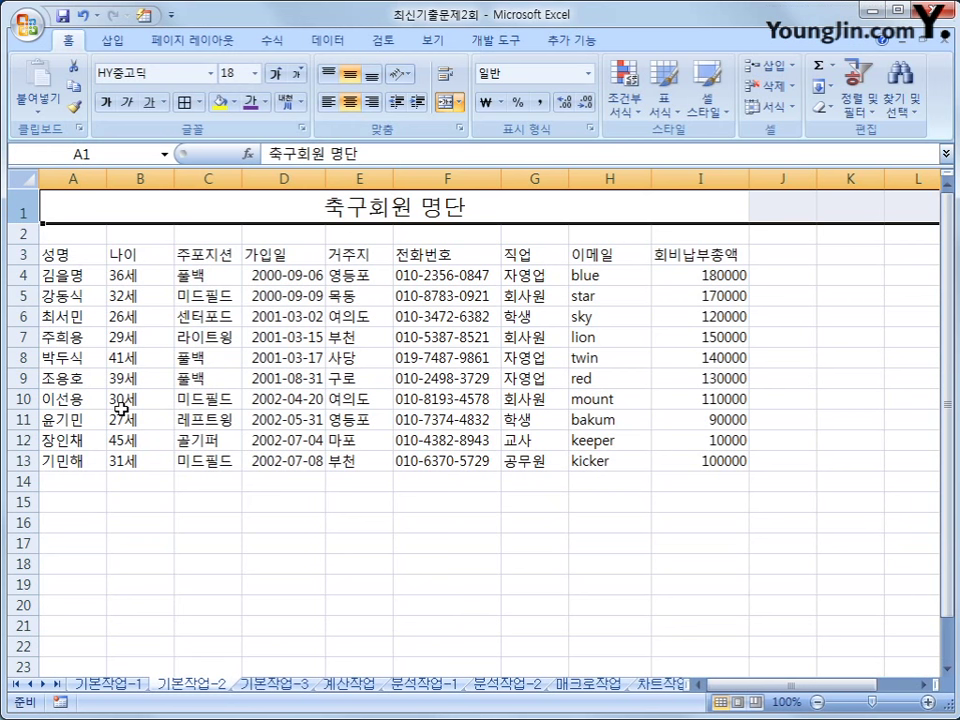
- Apply the cell style 제목 4 to the header cells A3:I3
click(53, 254)
drag(53, 254, 658, 254)
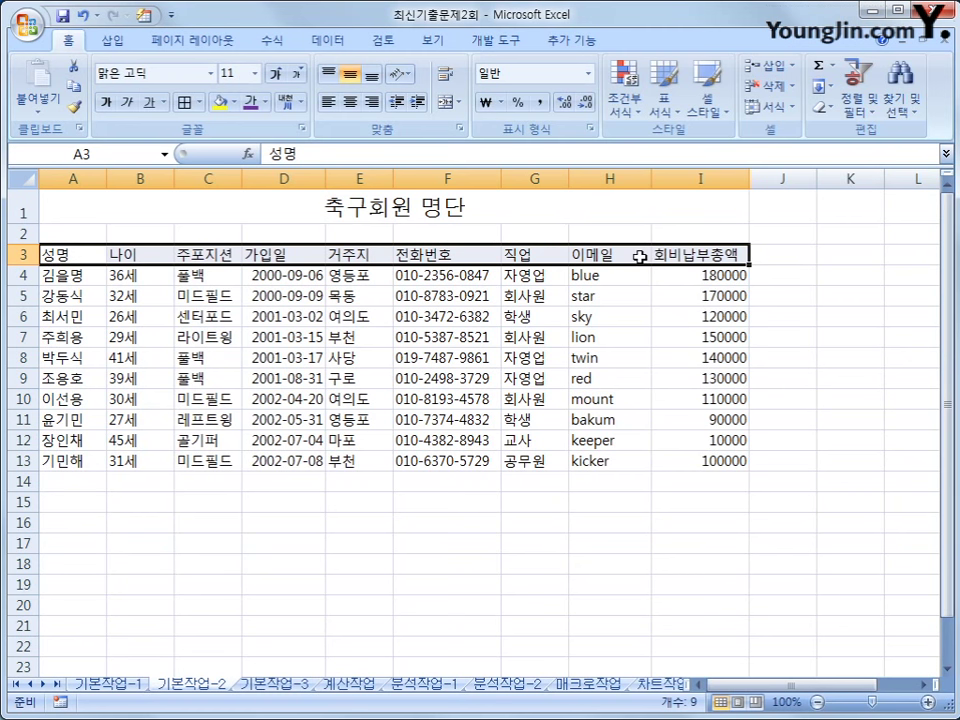
click(716, 114)
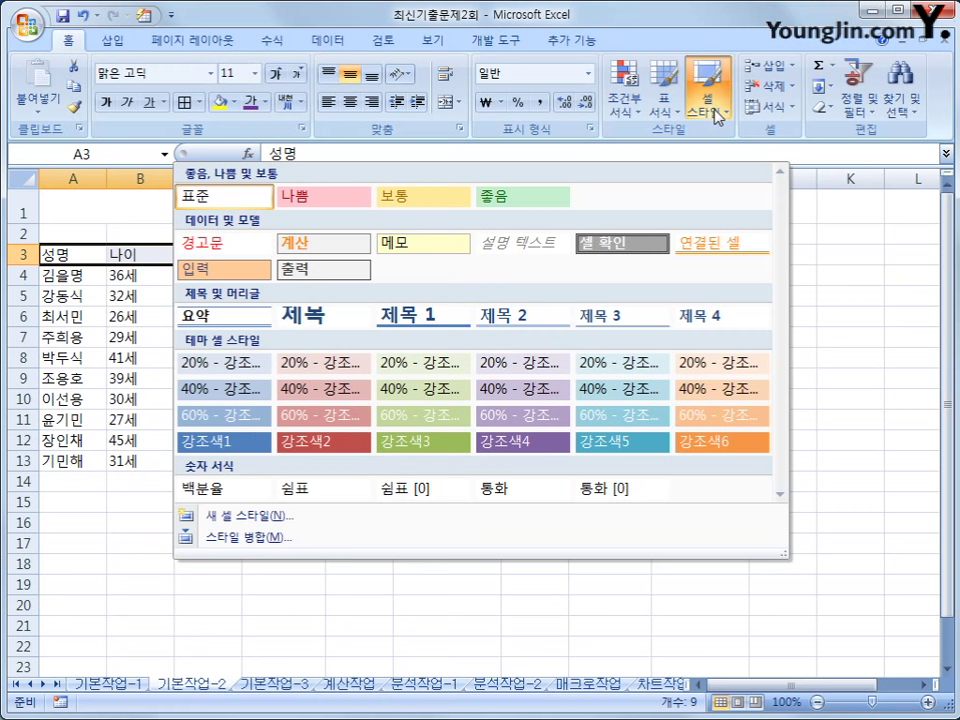
click(690, 330)
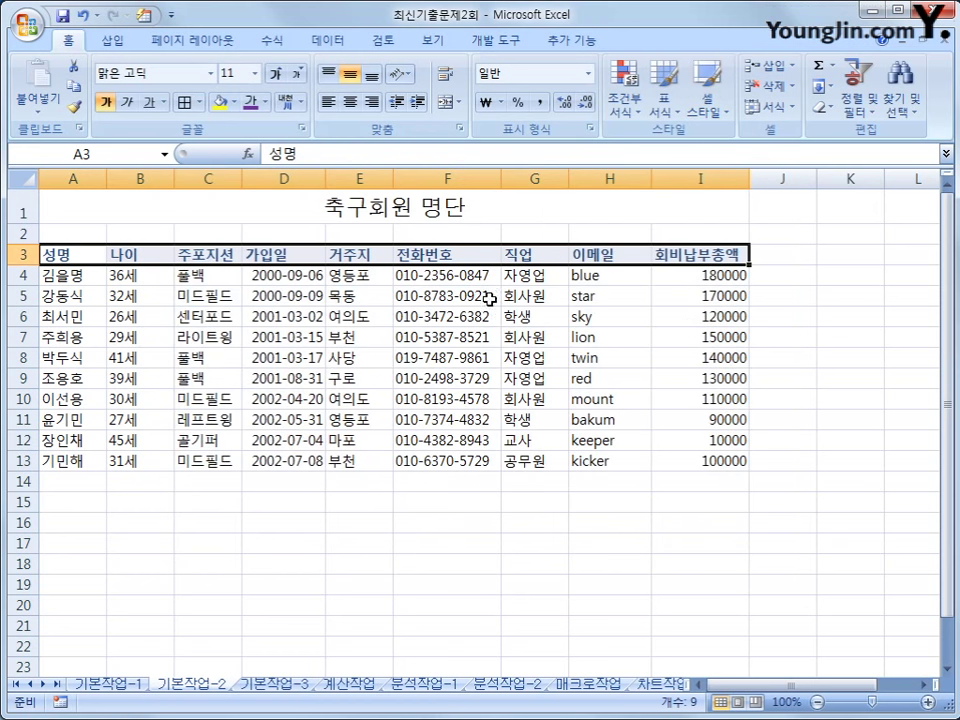
- Define the name 전화번호 for the range F4:F13 and check its reference in the Name Manager
drag(472, 275, 478, 466)
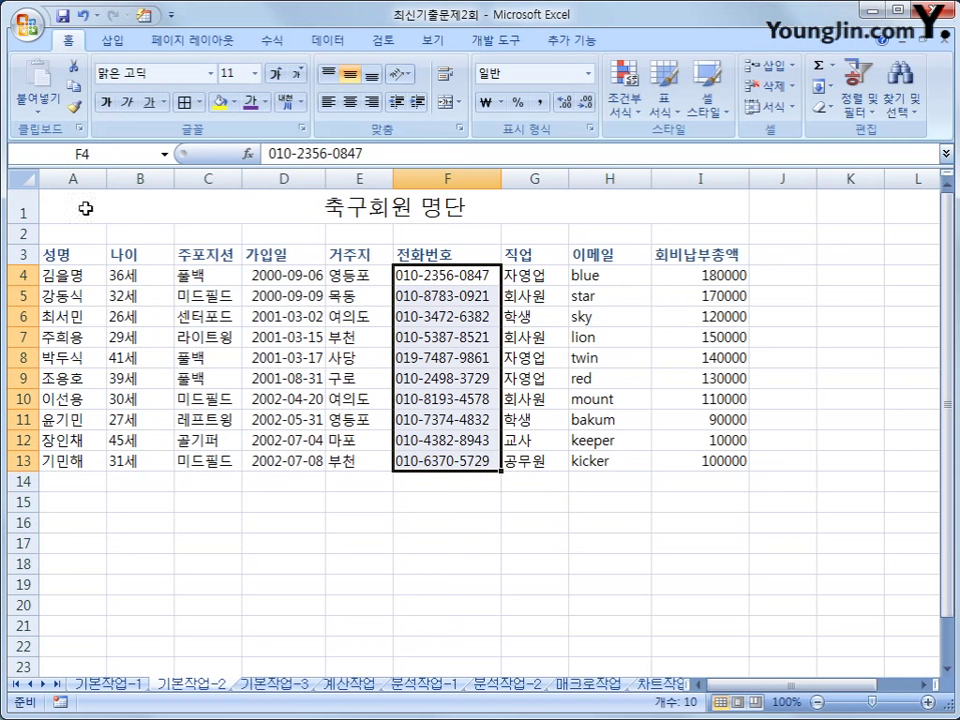
click(138, 155)
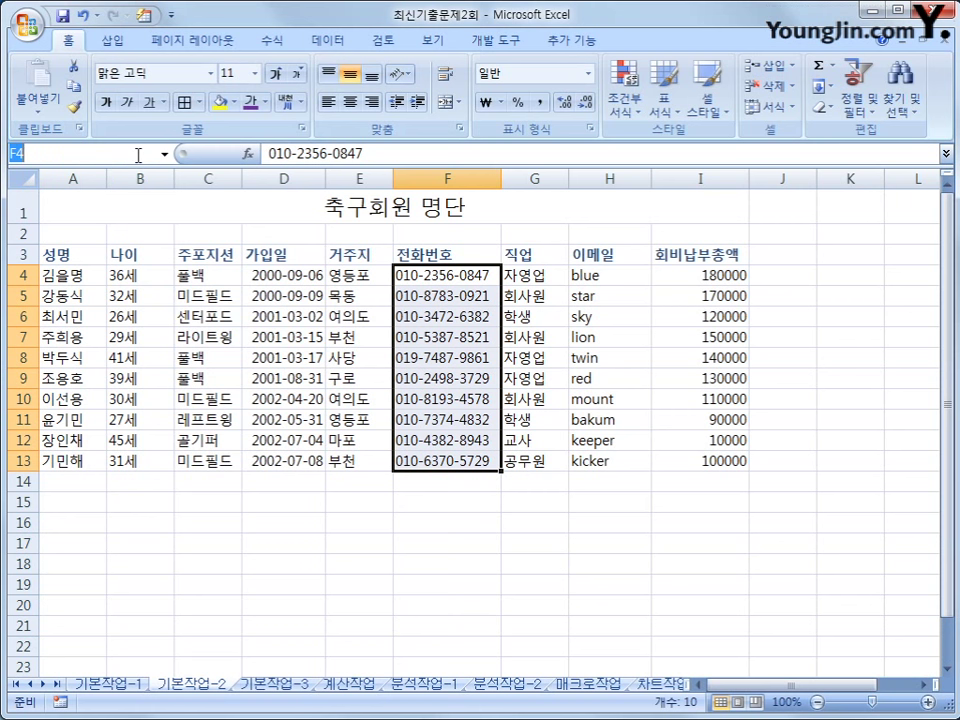
text(전화번호)
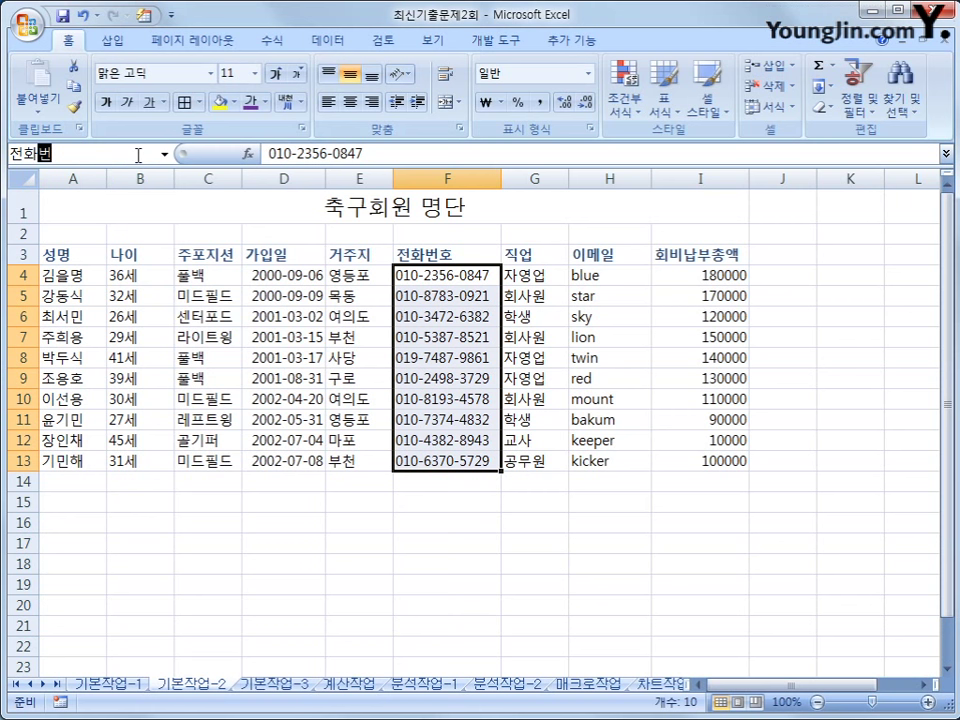
key(Return)
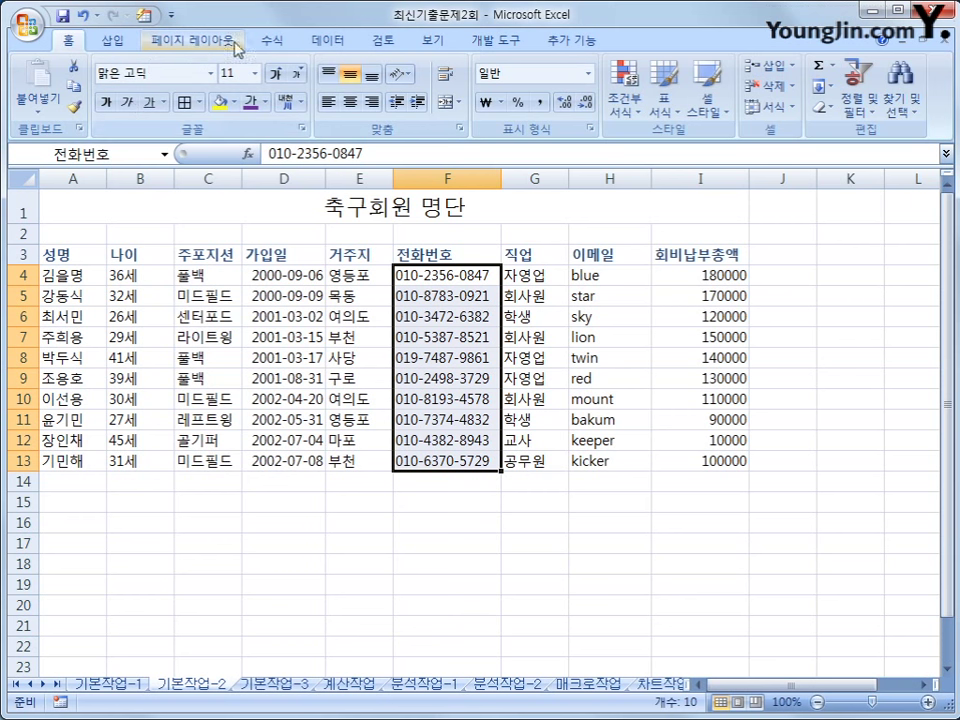
click(271, 40)
click(431, 120)
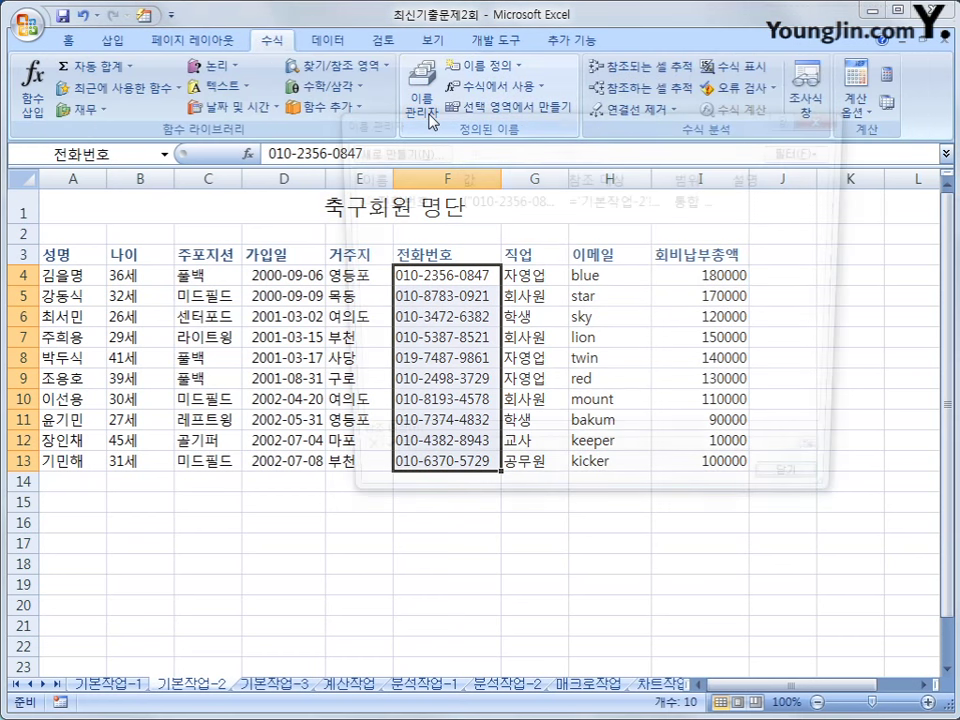
click(413, 203)
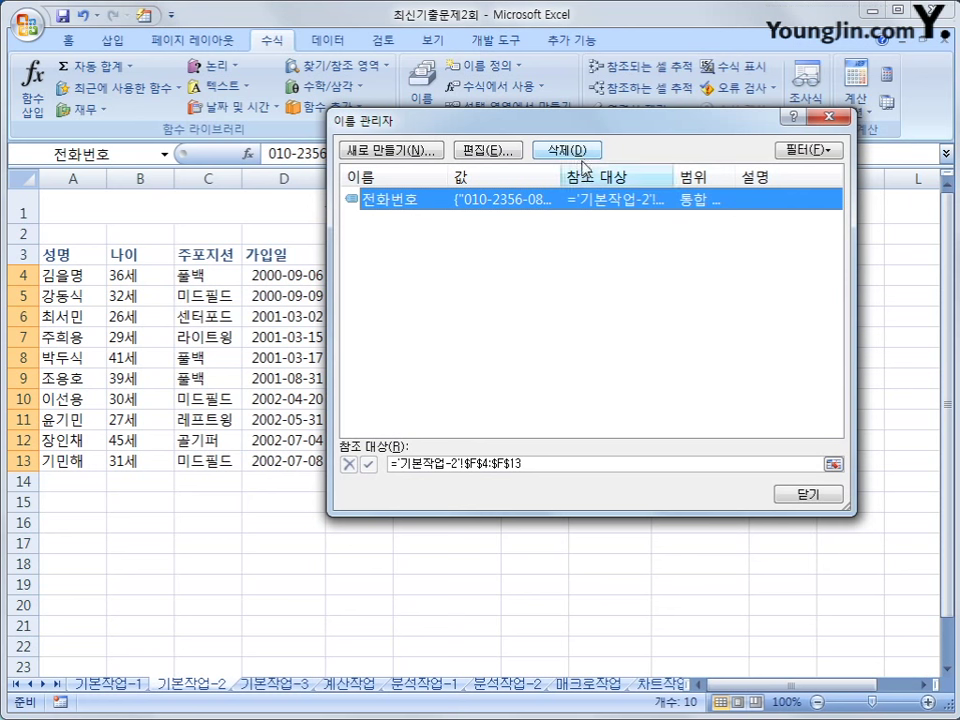
click(805, 495)
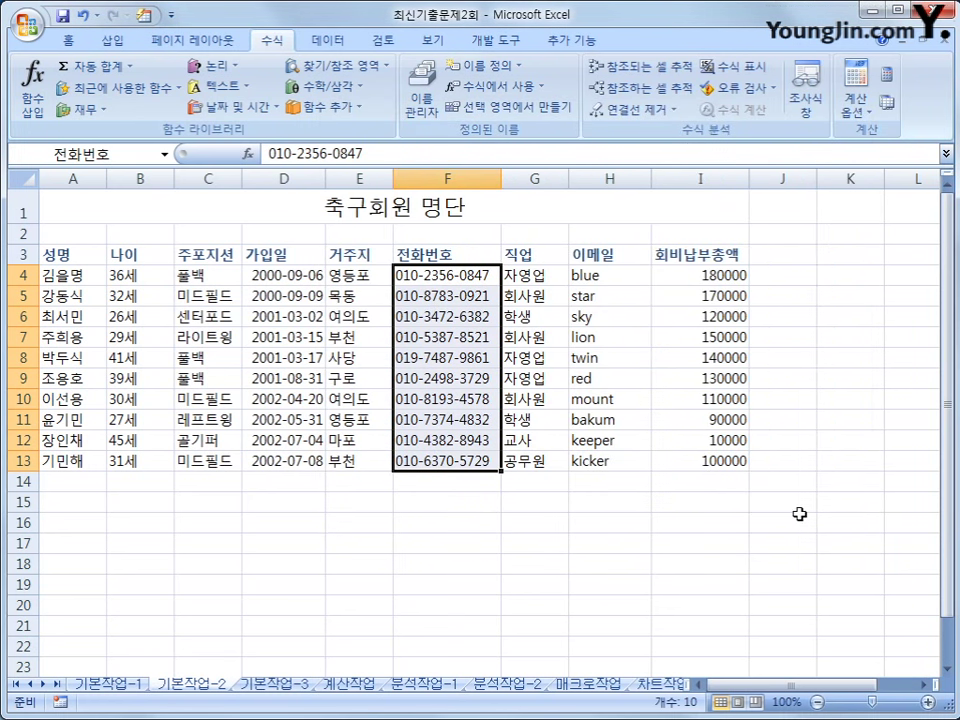
click(800, 514)
drag(612, 275, 615, 461)
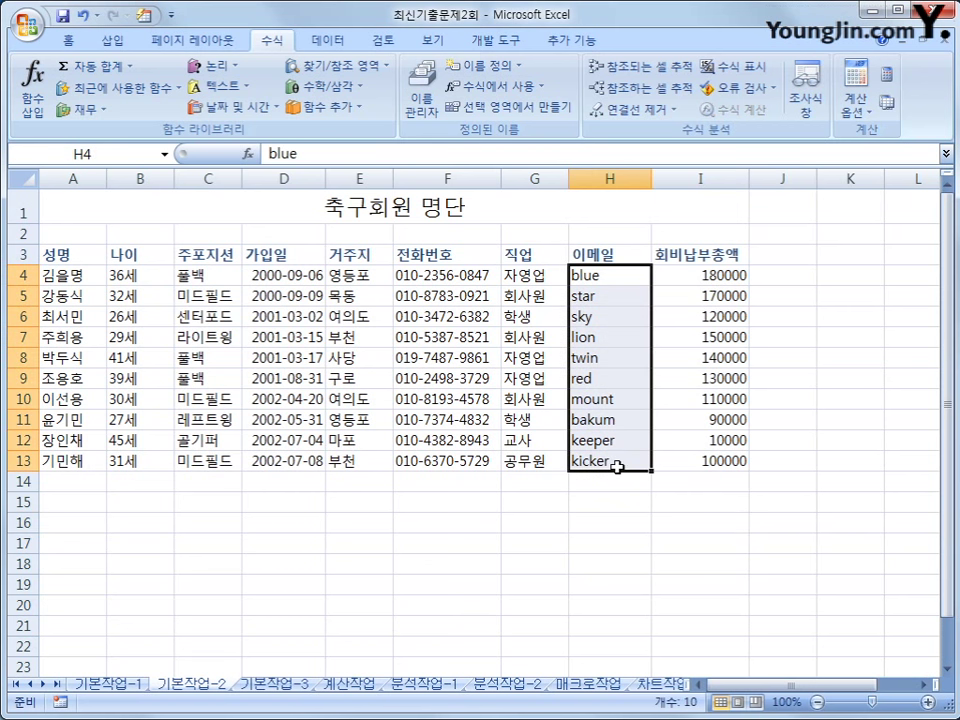
right_click(606, 274)
click(672, 512)
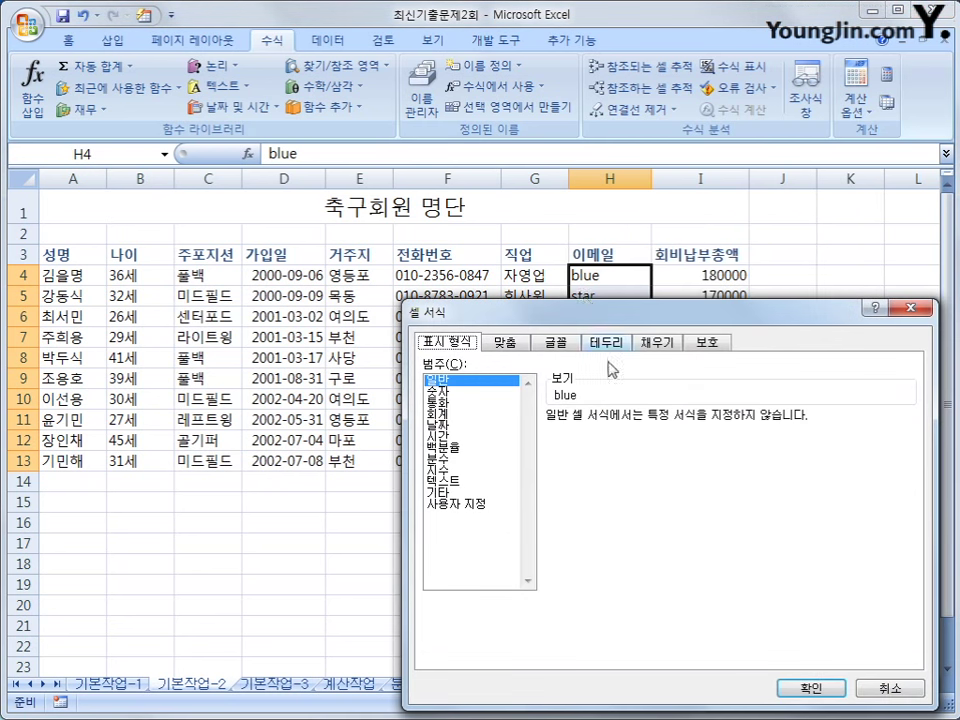
drag(607, 318, 367, 177)
click(289, 366)
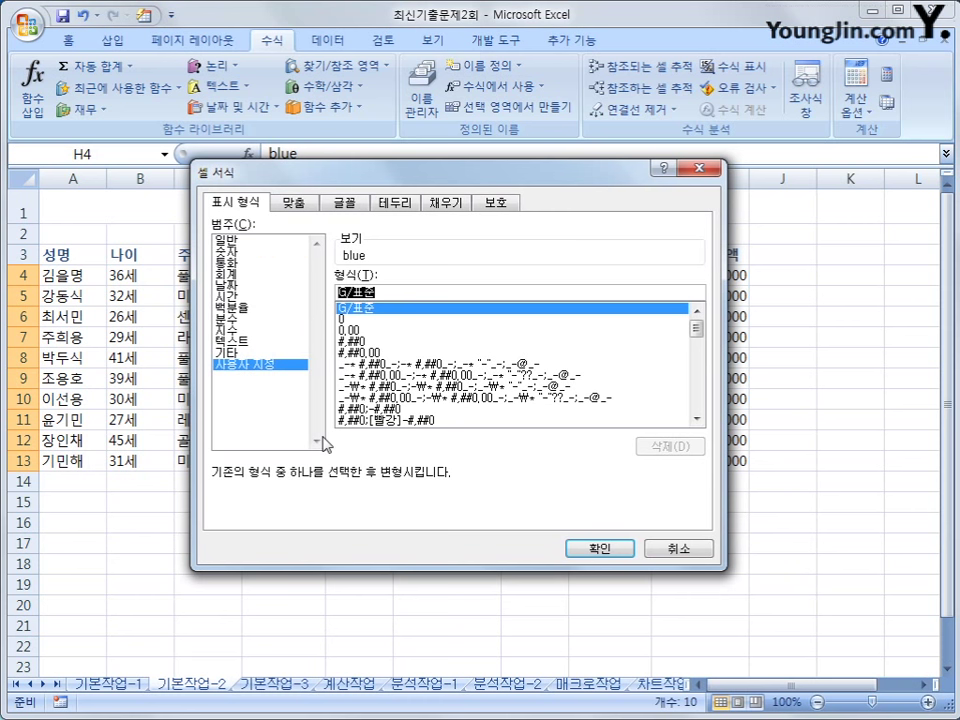
text(@)
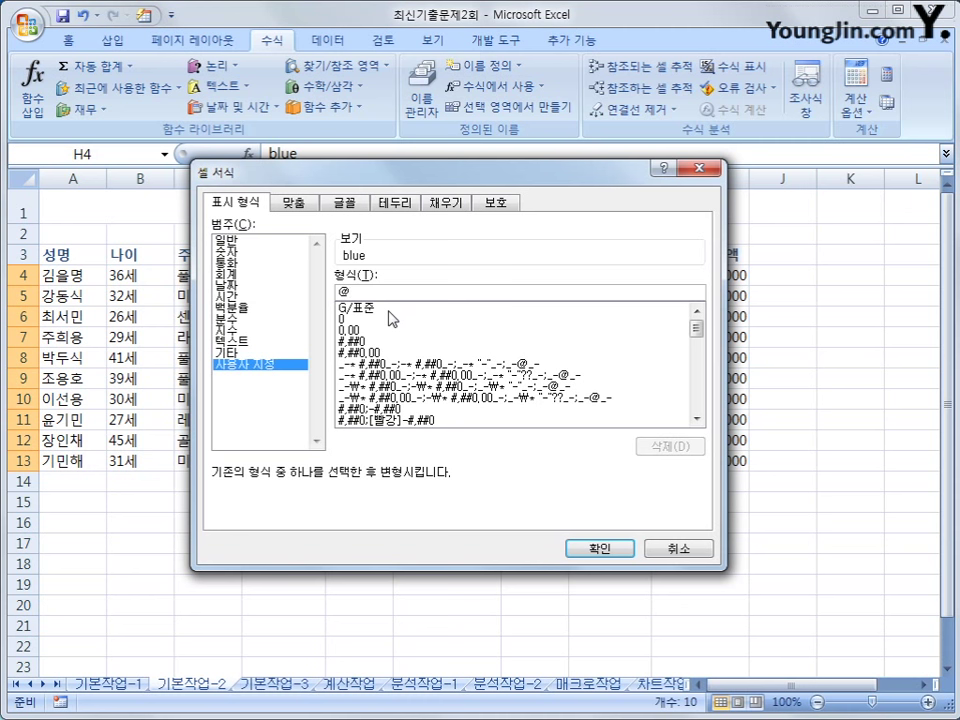
text(")
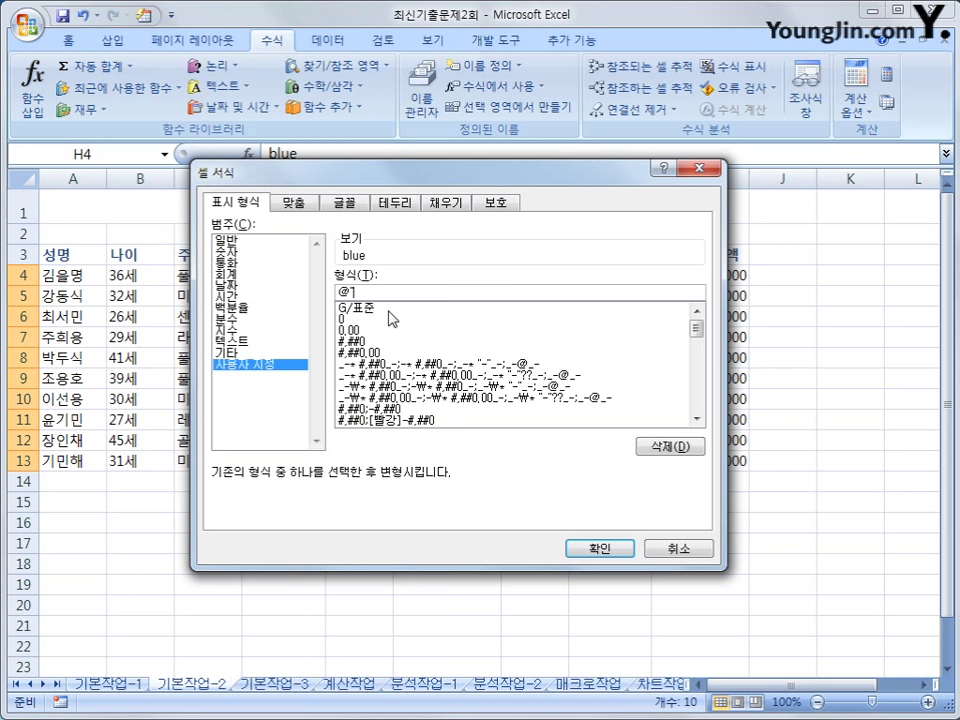
text(@)
text(korcham.net")
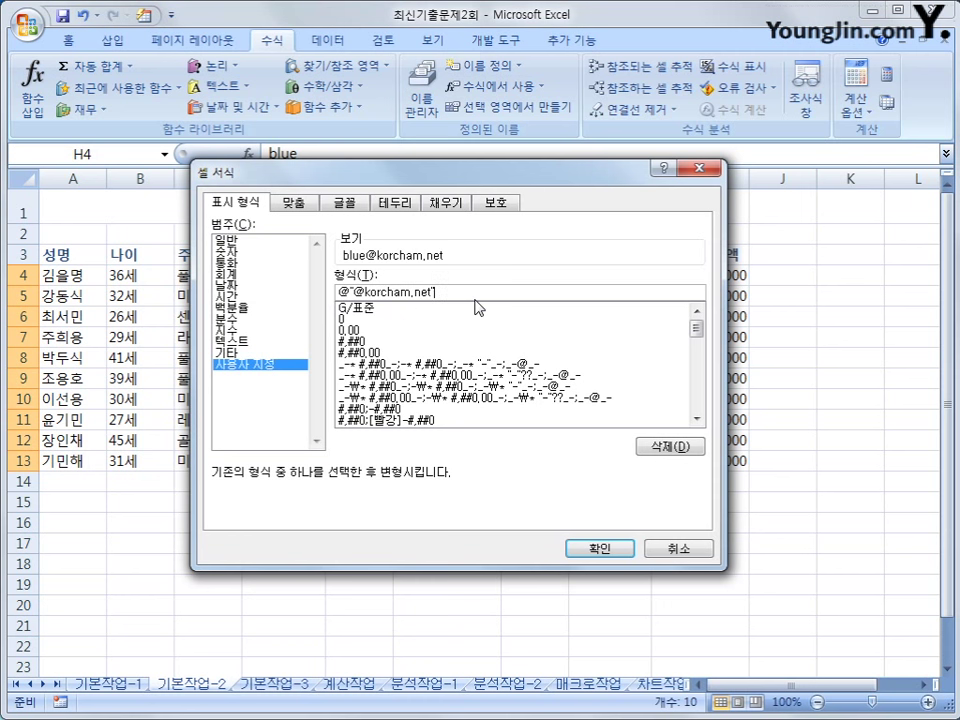
click(342, 291)
key(shift+Left)
drag(347, 291, 432, 289)
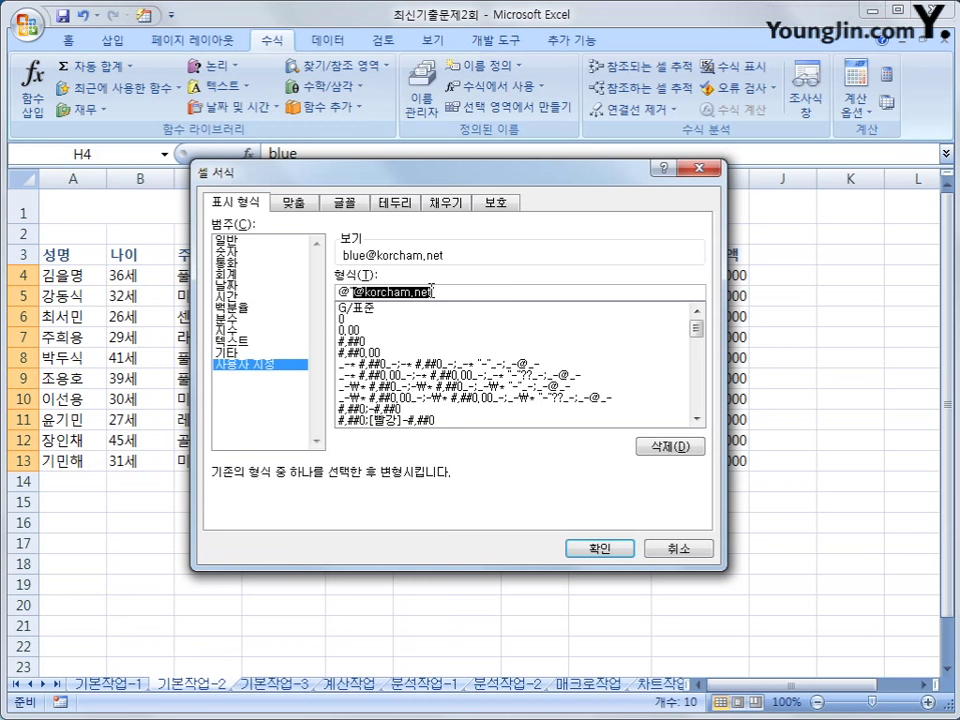
click(432, 290)
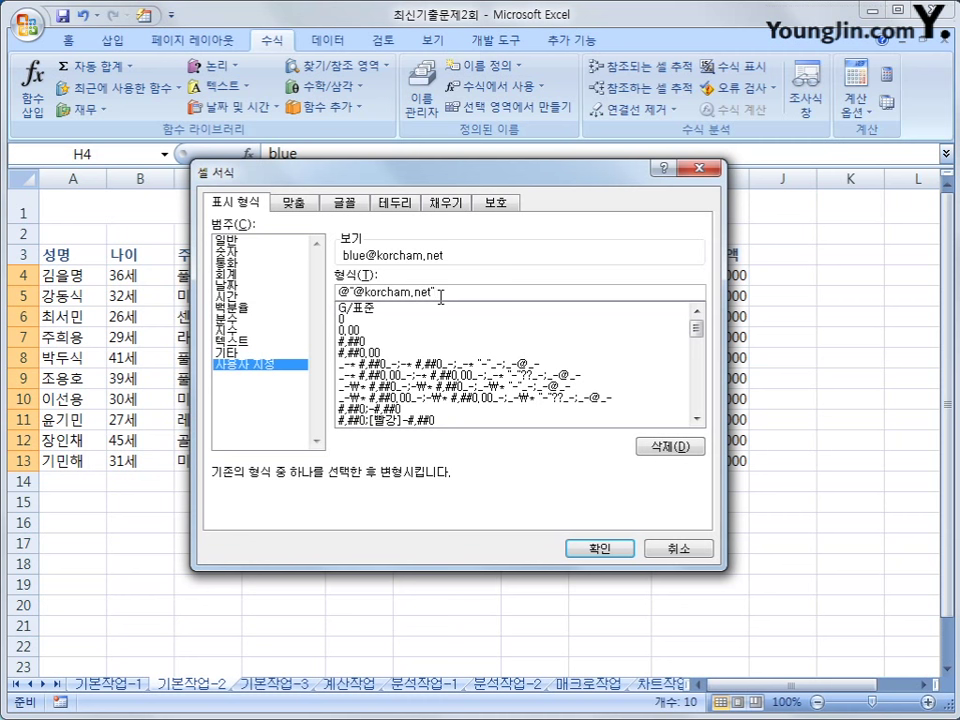
click(597, 549)
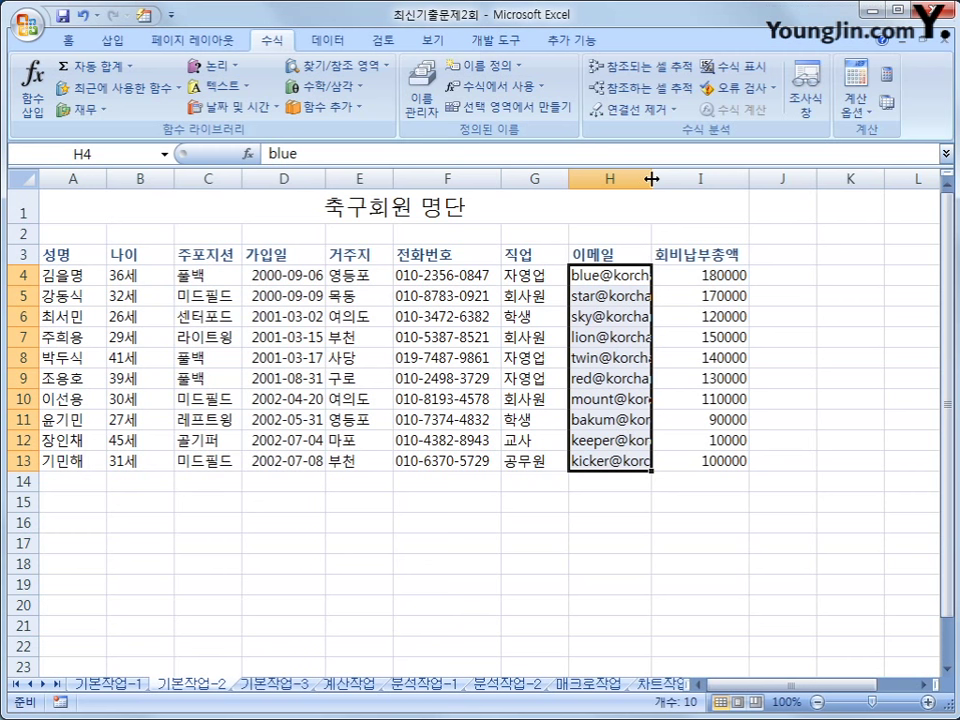
double_click(651, 178)
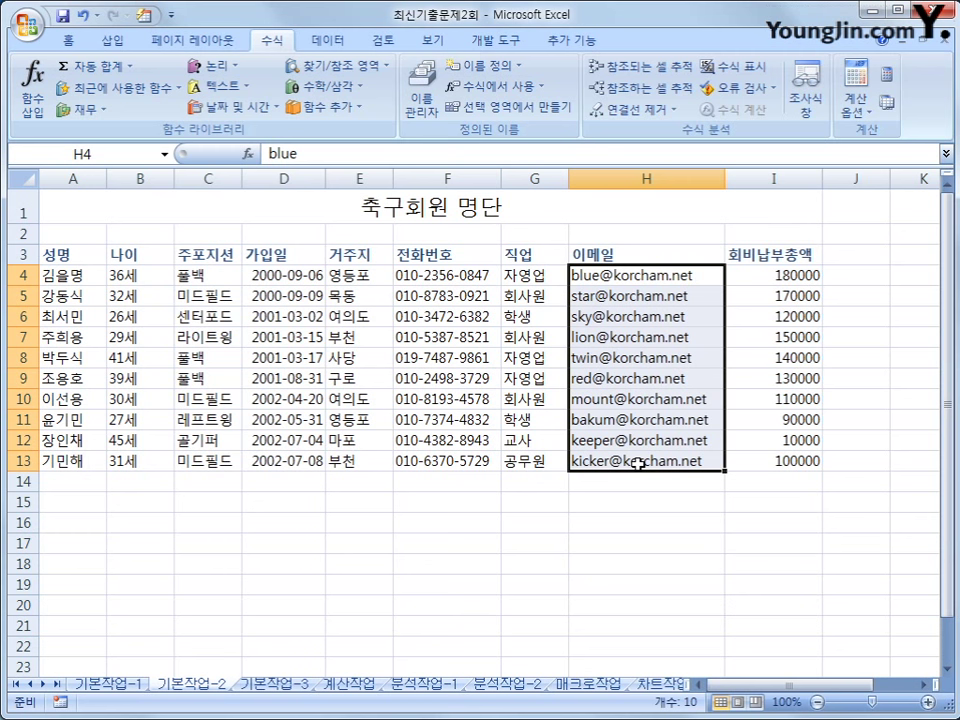
- Apply all borders (모든 테두리) to the table range A3:I13
drag(62, 257, 761, 461)
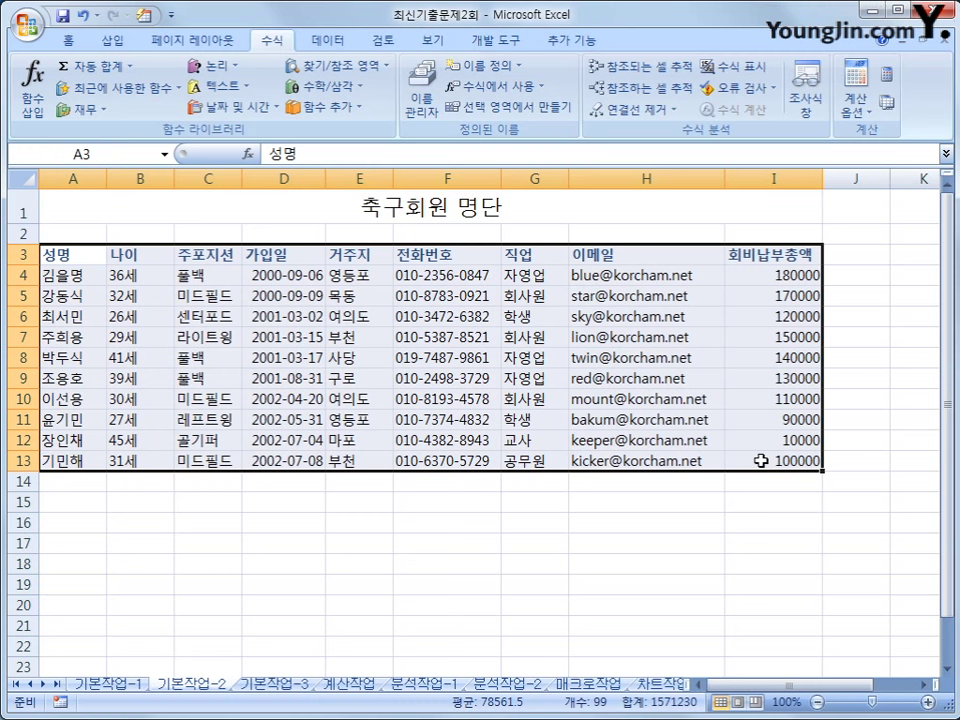
click(70, 41)
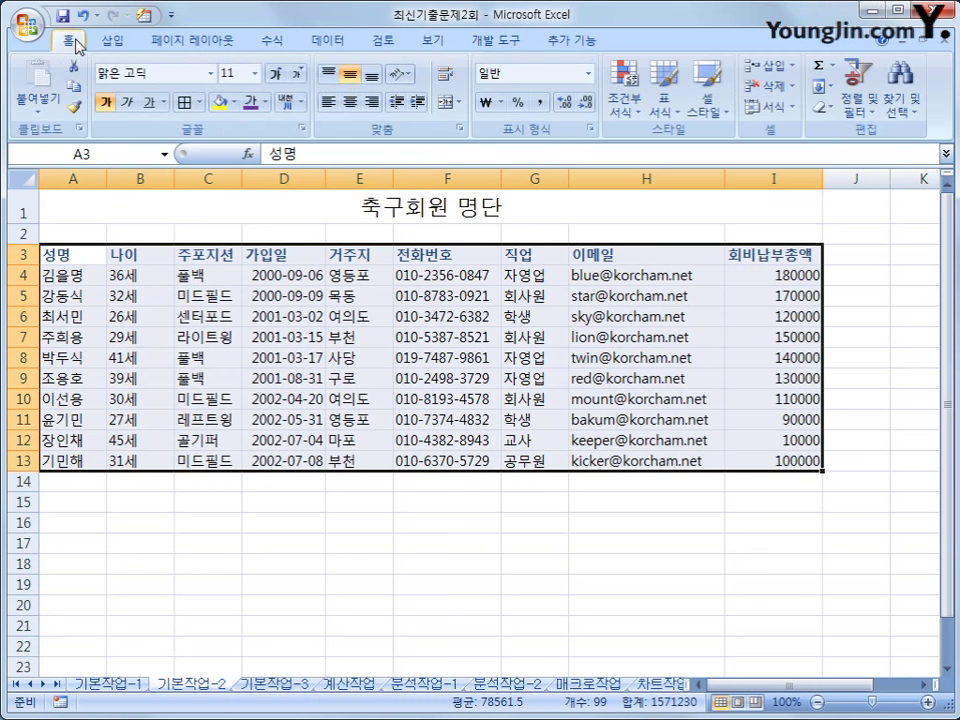
click(190, 102)
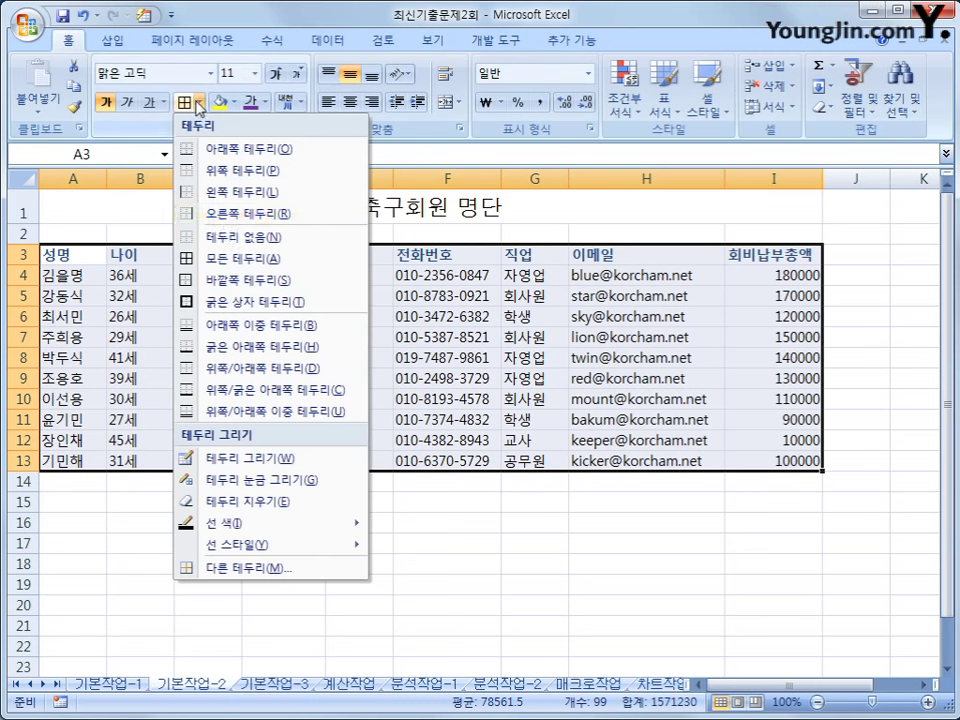
click(236, 258)
click(71, 260)
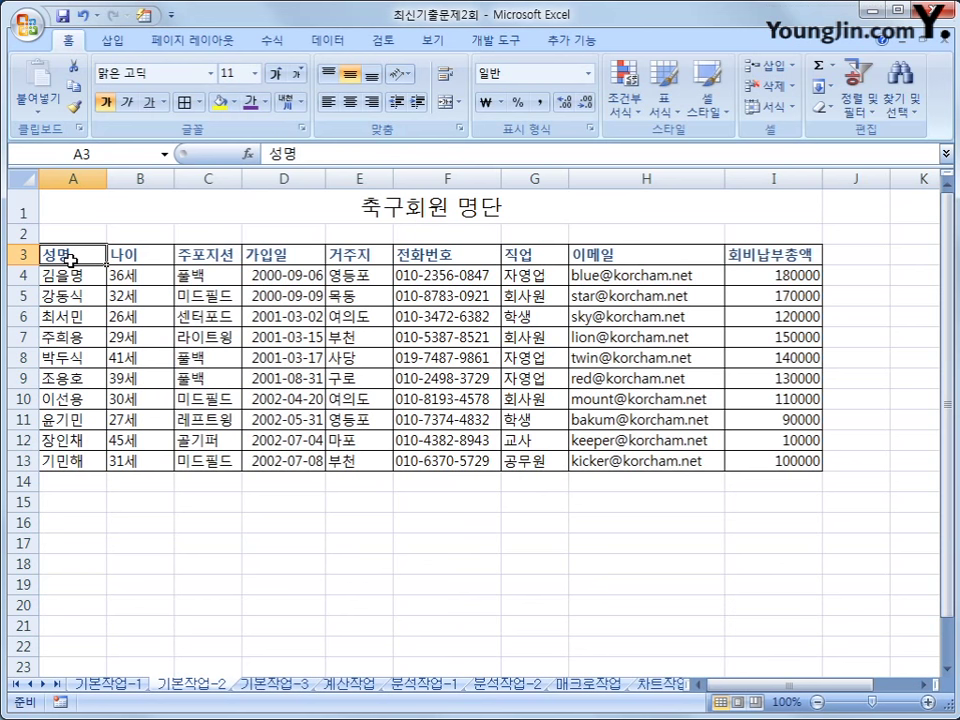
- On sheet 기본작업-3, copy the 성별 header and first value (B3:B4) to A20 as a filter criterion
click(274, 684)
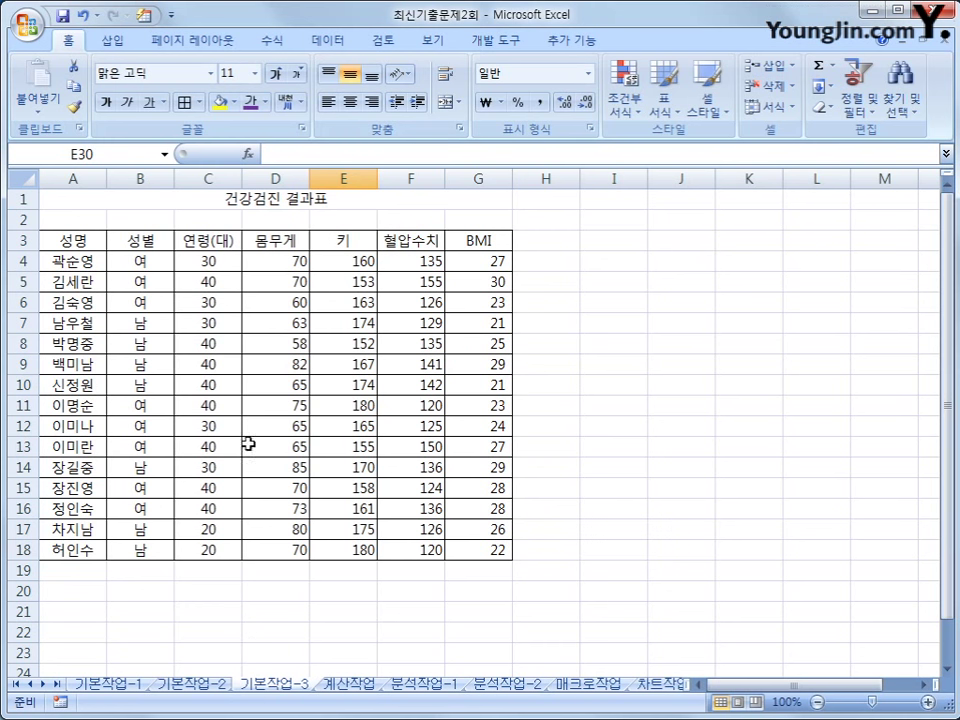
drag(150, 240, 147, 265)
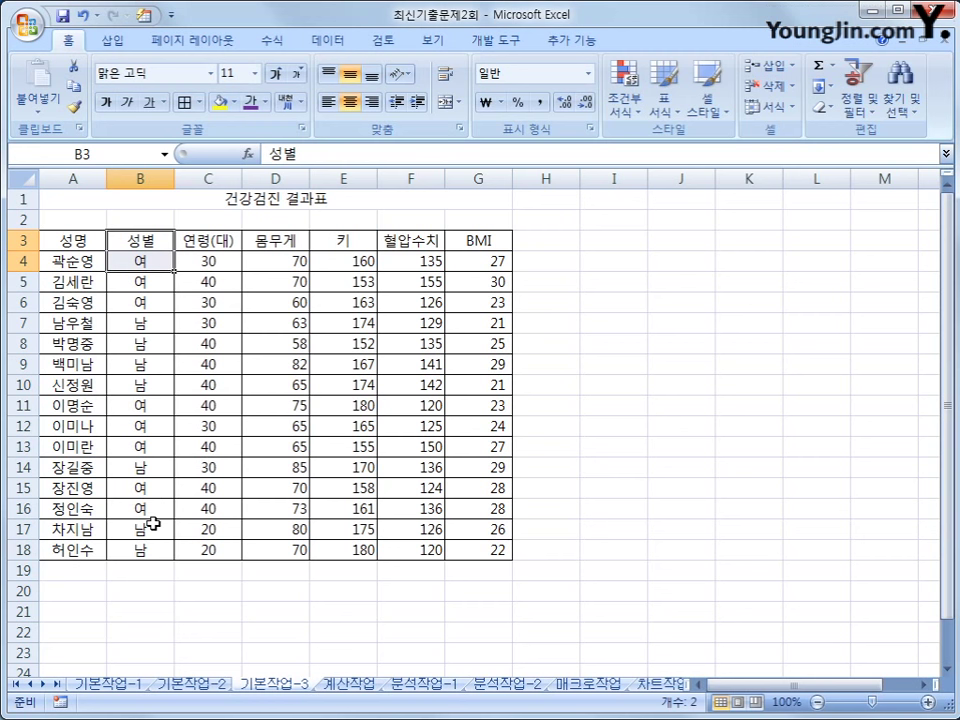
key(ctrl+c)
scroll(153, 524, down, 1)
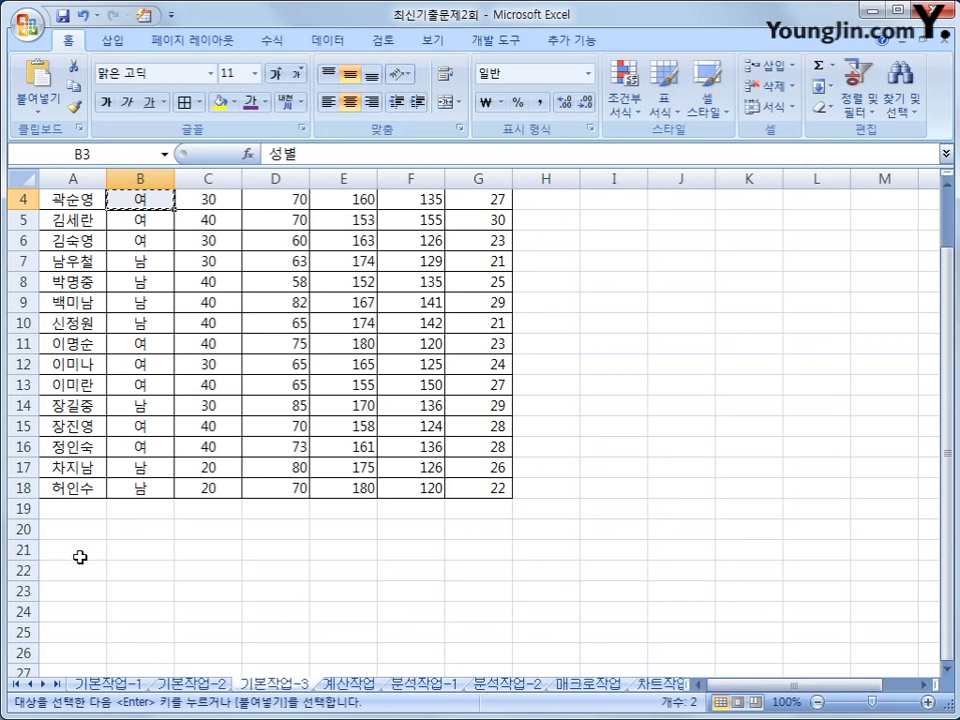
click(64, 529)
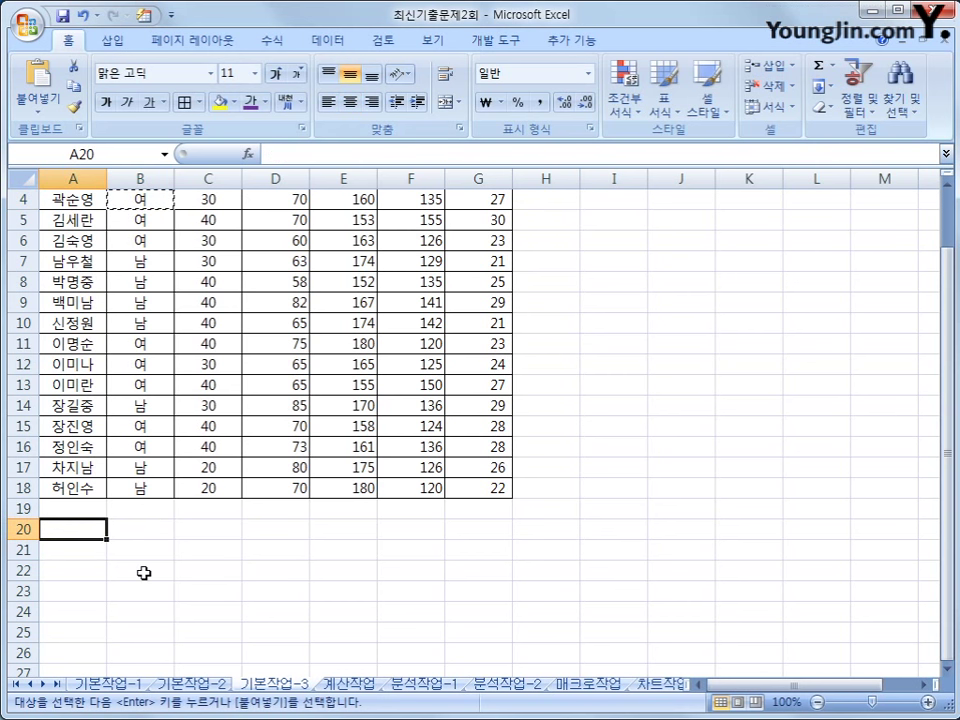
key(ctrl+v)
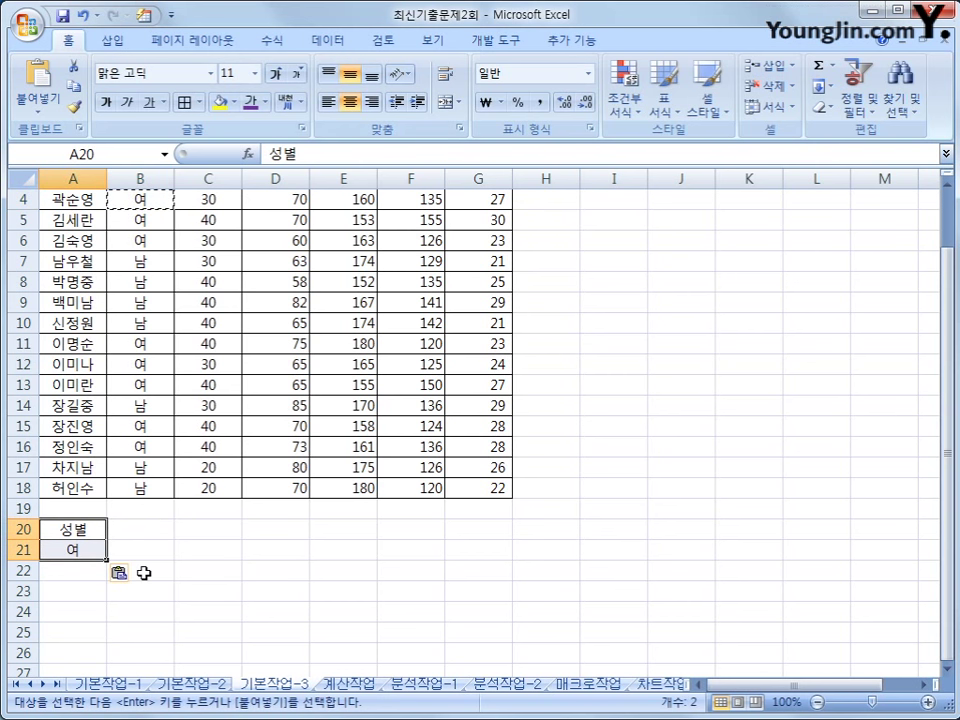
- Copy the 키 header and first value (E3:E4) to B20 beside the 성별 criterion
scroll(144, 572, up, 1)
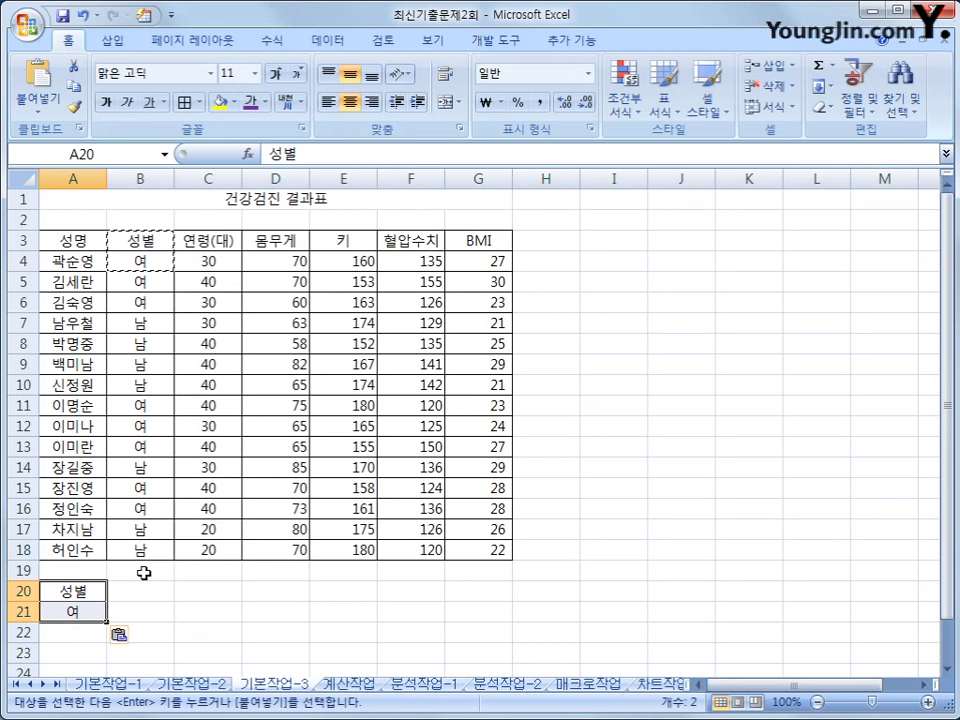
drag(351, 242, 354, 260)
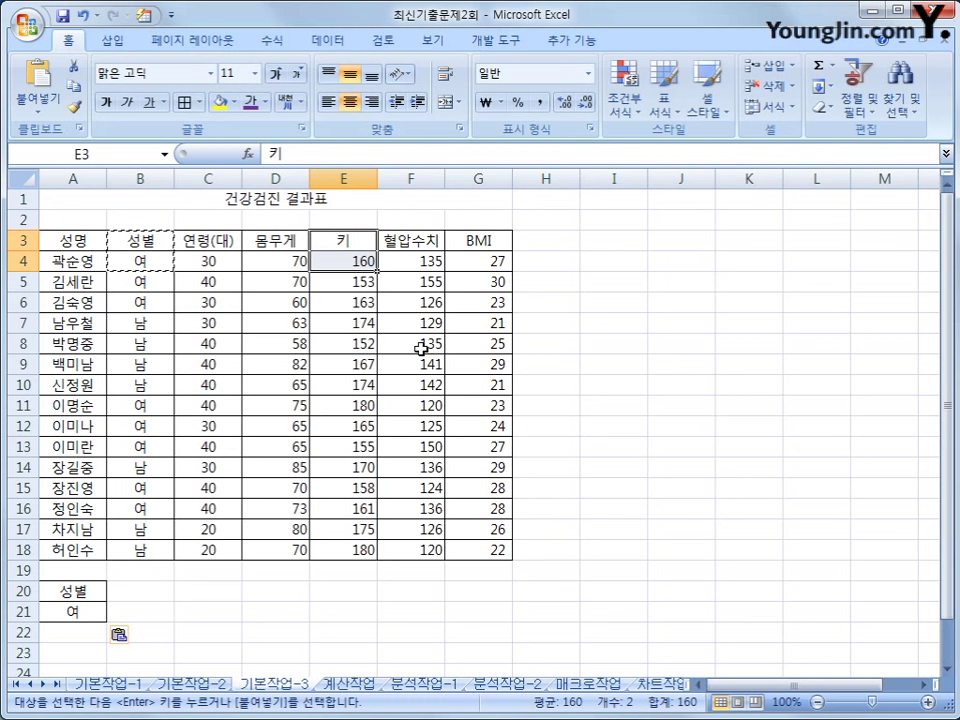
key(ctrl+c)
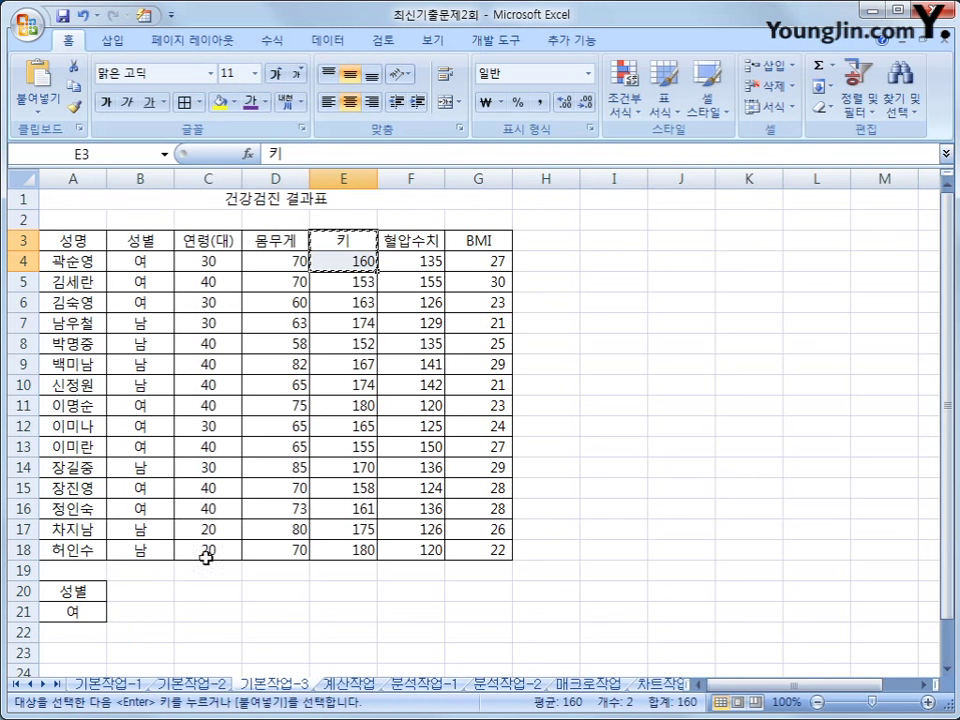
click(141, 590)
key(ctrl+v)
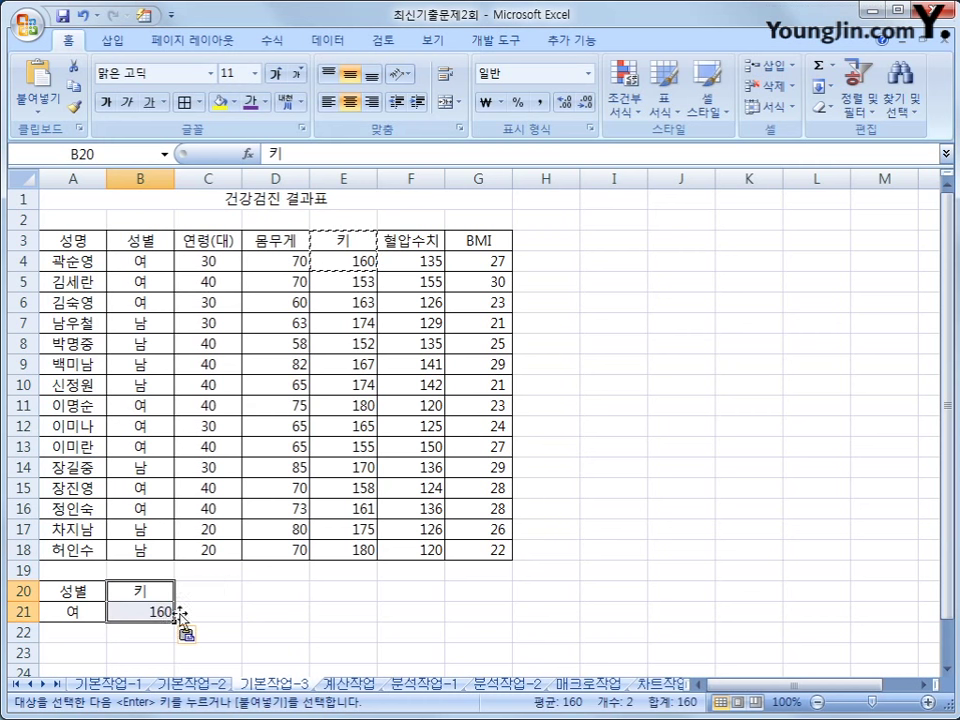
- Change the 키 criterion in B21 to >=160
click(143, 613)
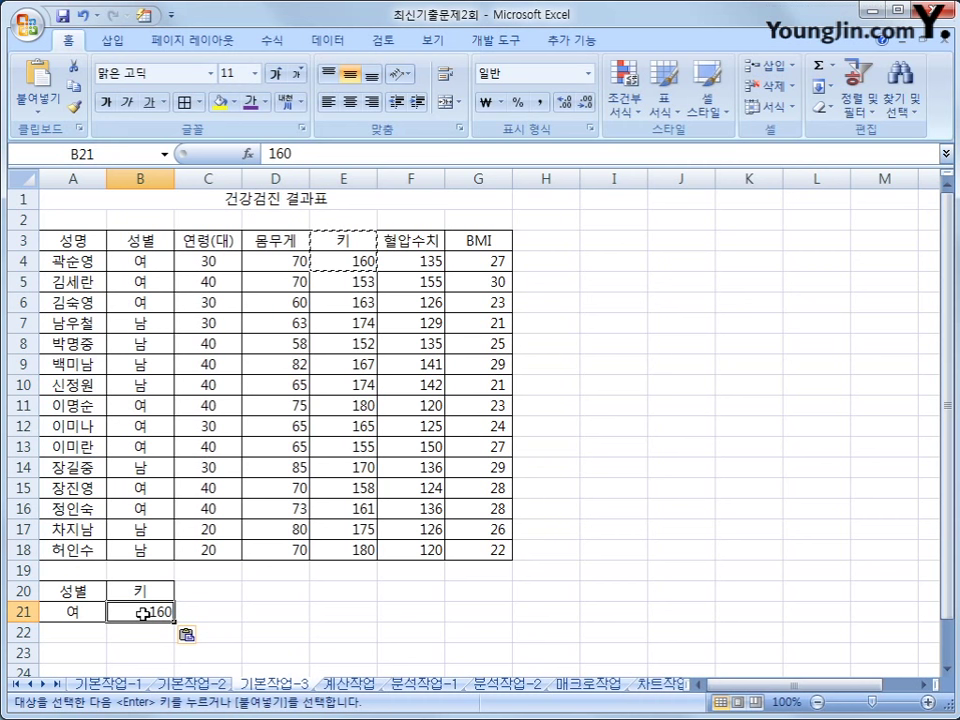
double_click(133, 610)
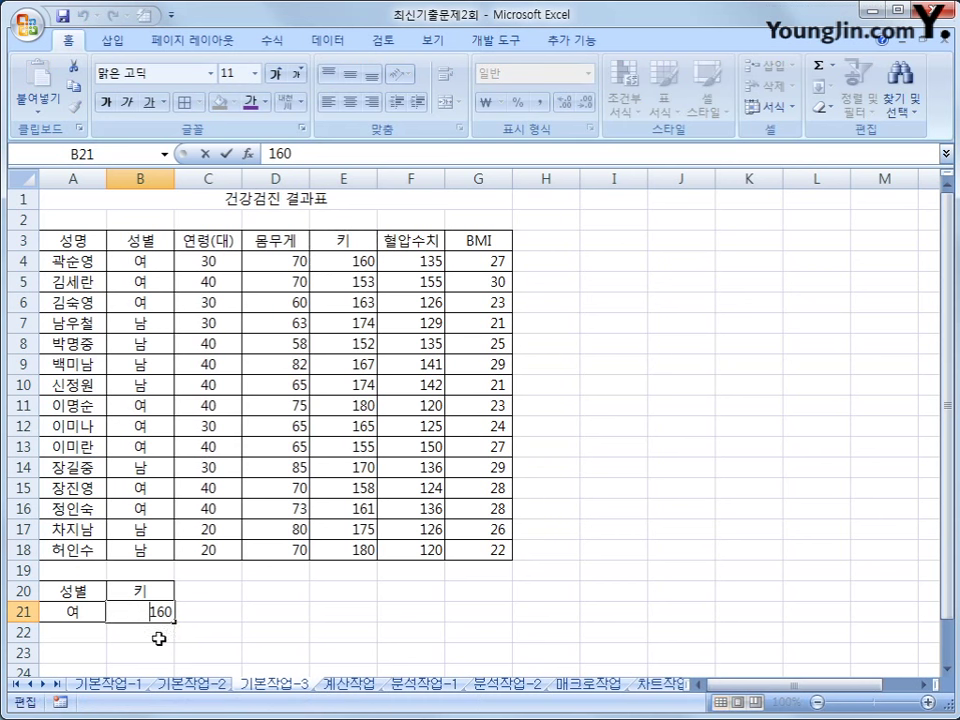
text(>=)
key(Return)
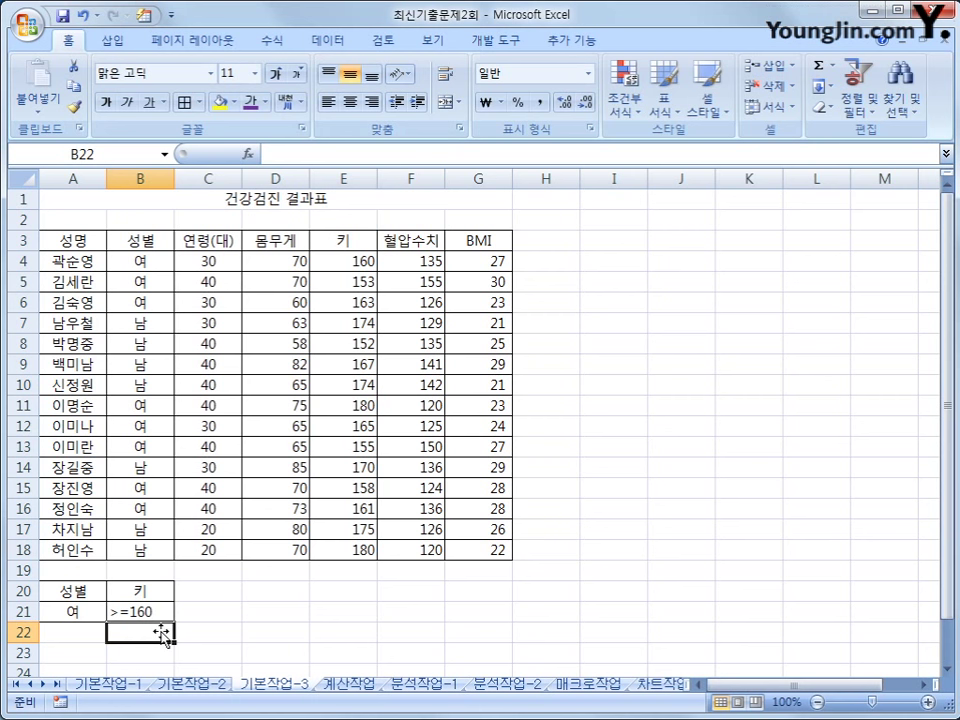
- Run an advanced filter on A3:G18 with criteria range A20:B21, copying the results to another location starting at A24
click(209, 260)
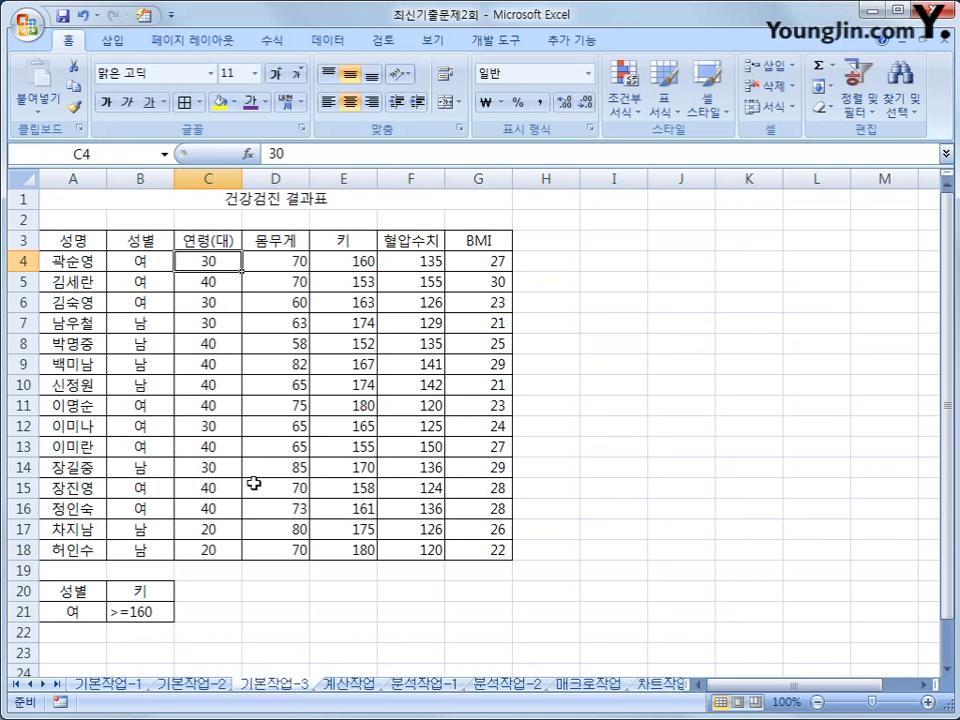
click(336, 42)
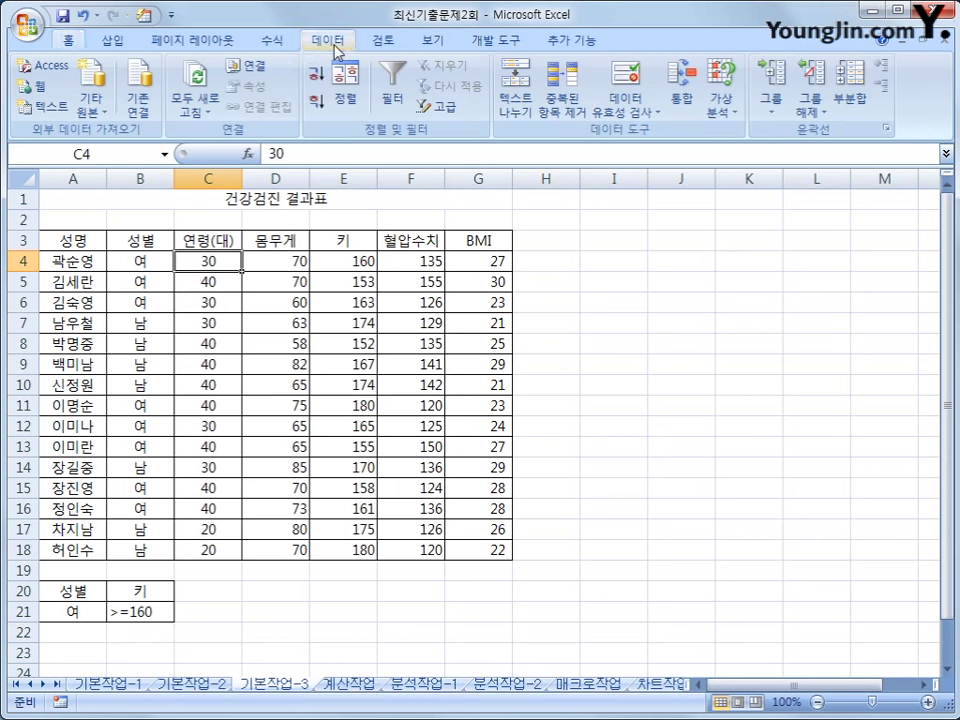
click(430, 110)
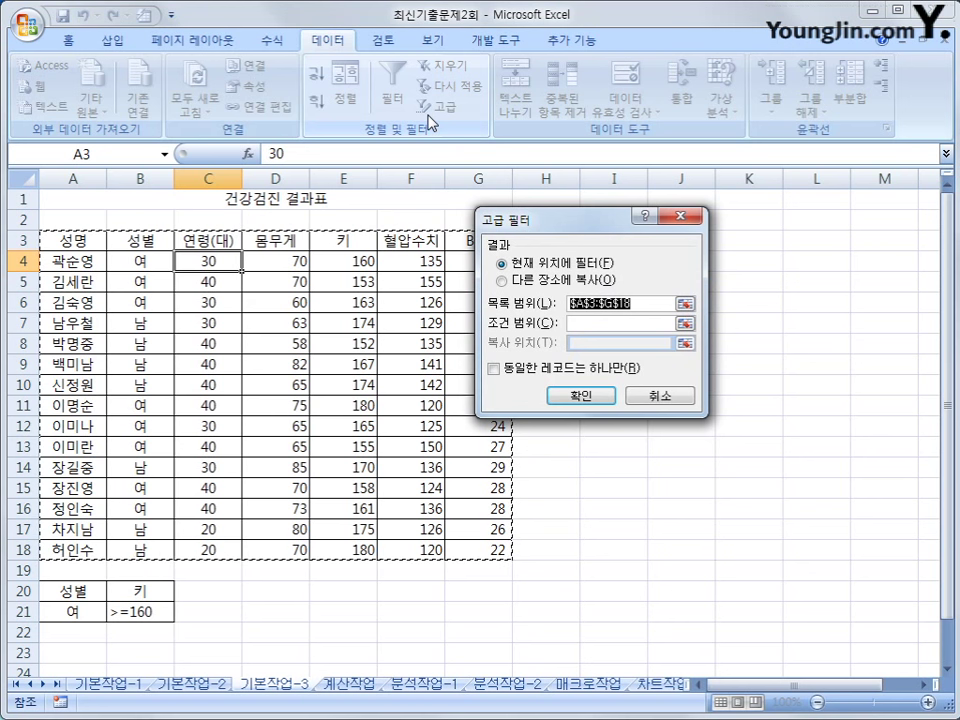
click(572, 323)
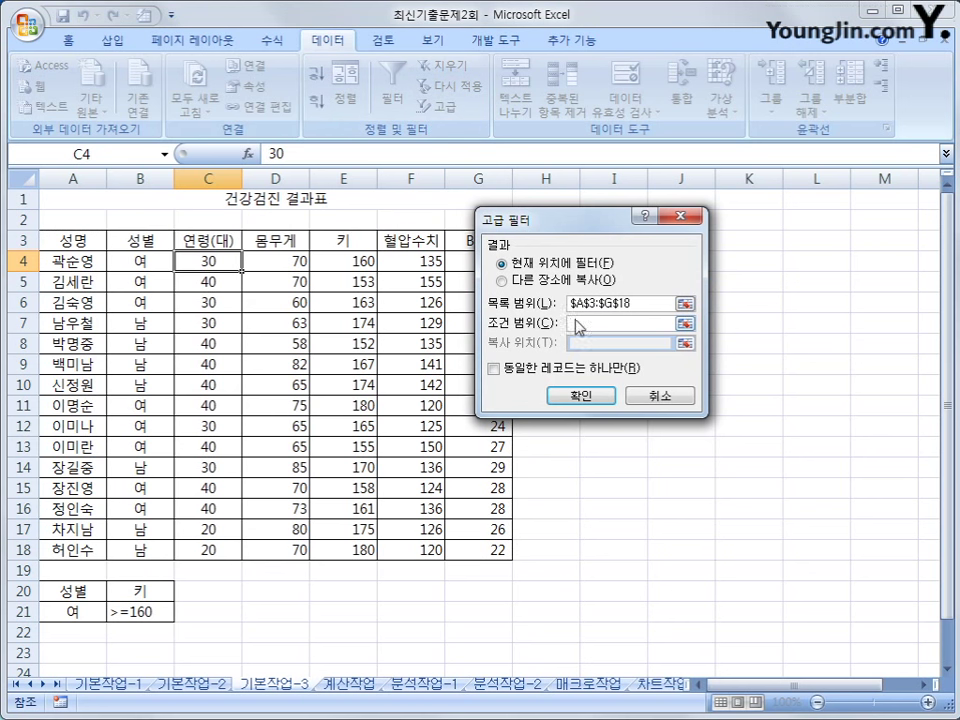
drag(76, 590, 135, 607)
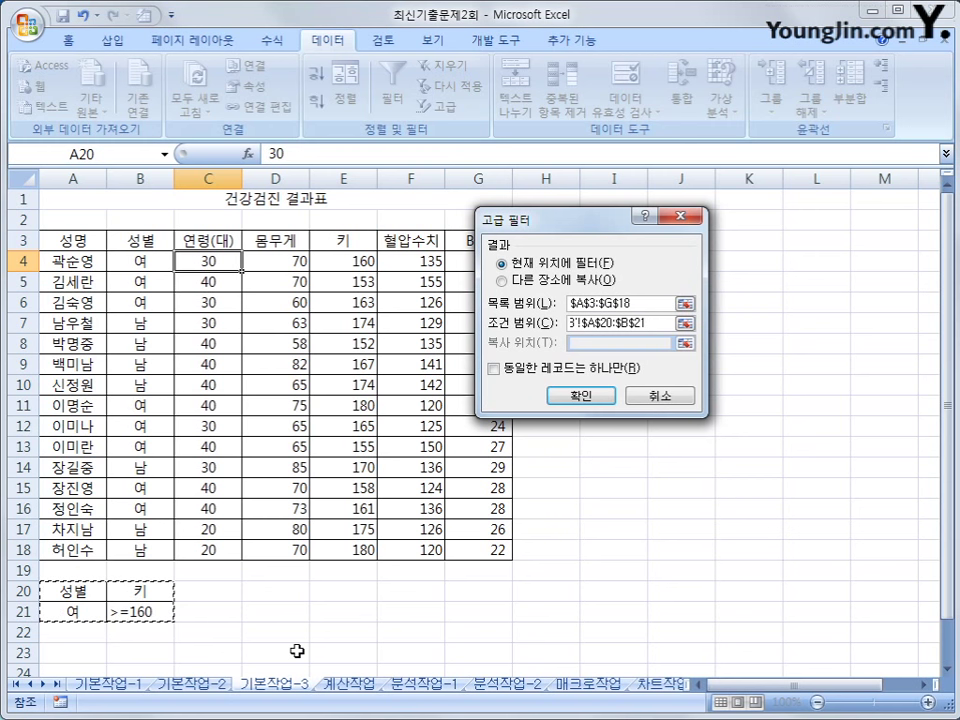
click(500, 281)
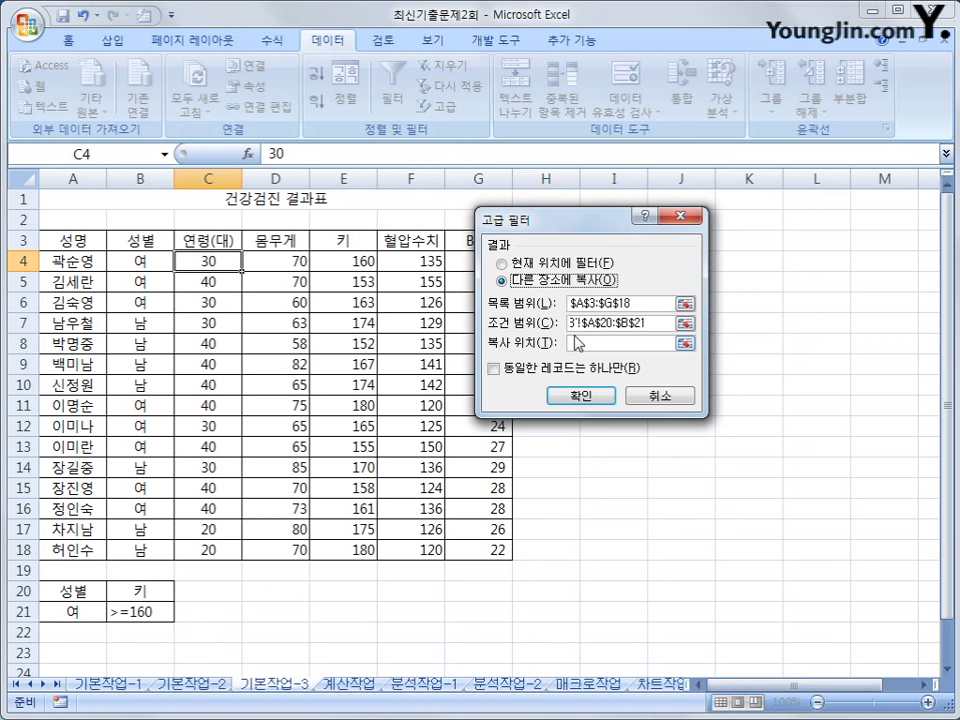
click(578, 344)
scroll(220, 595, down, 1)
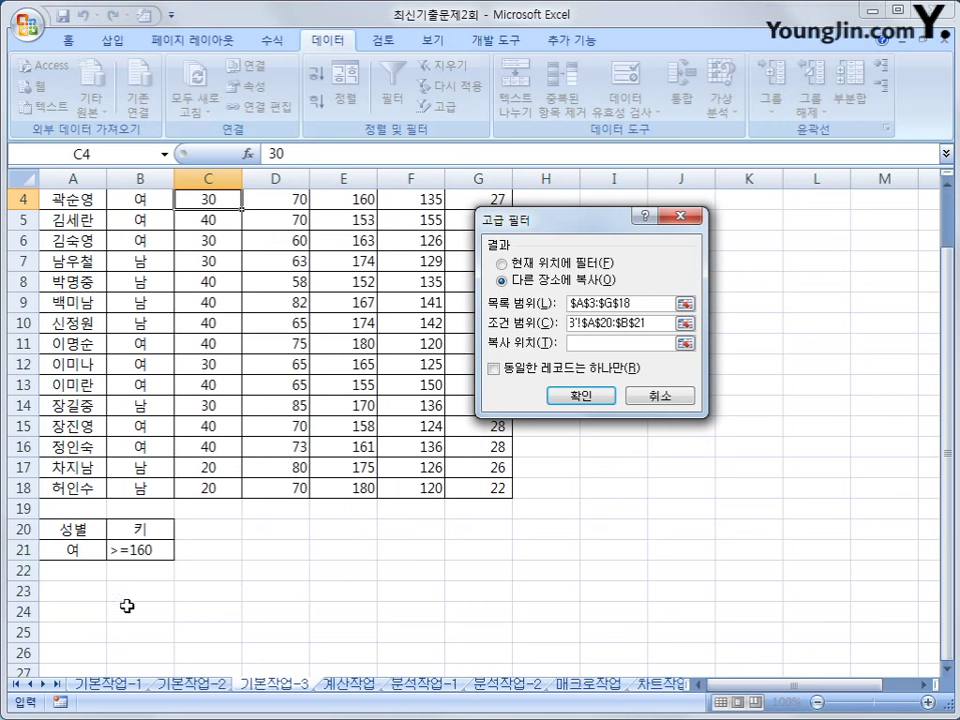
click(48, 609)
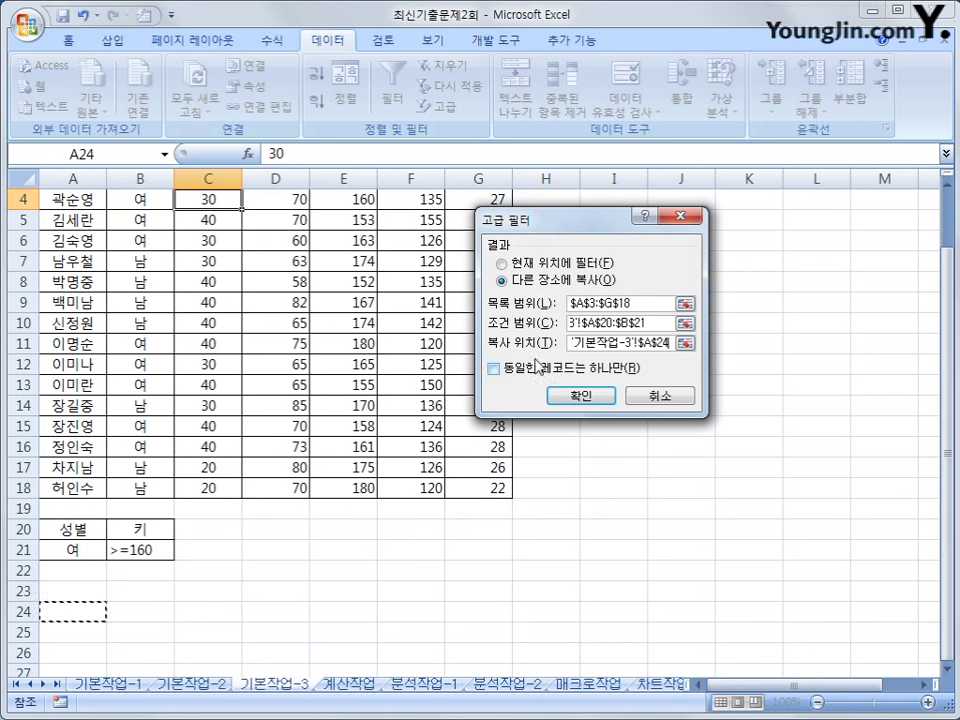
click(570, 392)
- Check the 성별 and 키 columns of the extracted records against the filter criteria
scroll(559, 414, down, 3)
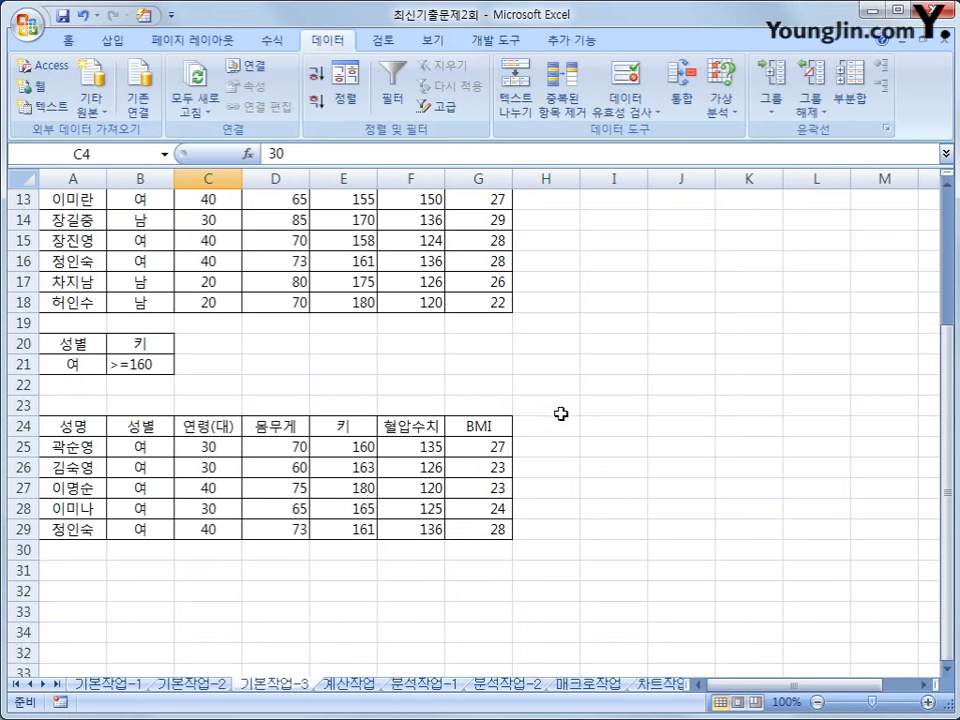
drag(139, 446, 154, 525)
drag(350, 446, 344, 526)
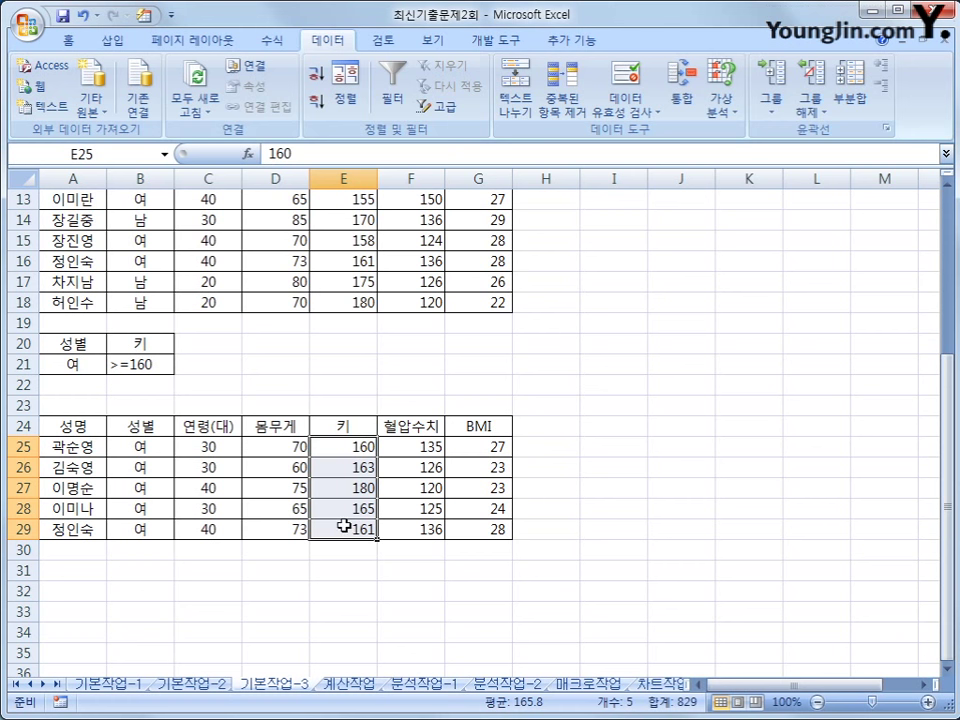
scroll(344, 522, up, 2)
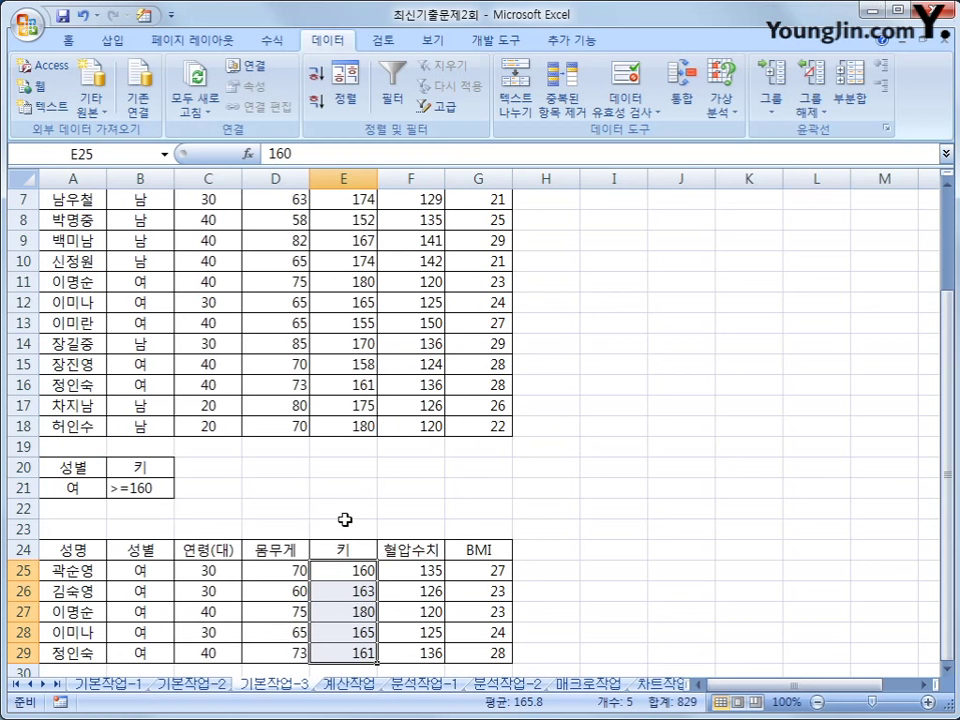
scroll(344, 520, up, 2)
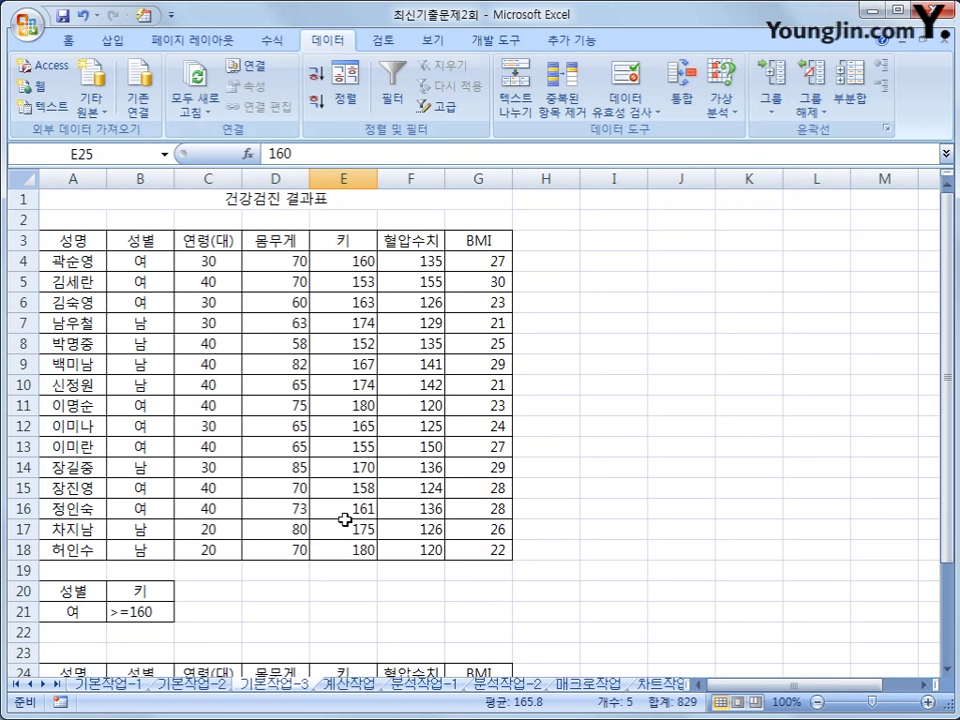
- On sheet 계산작업, examine the 제품코드 column of 표1 and the 코드표 range E3:G7
click(347, 685)
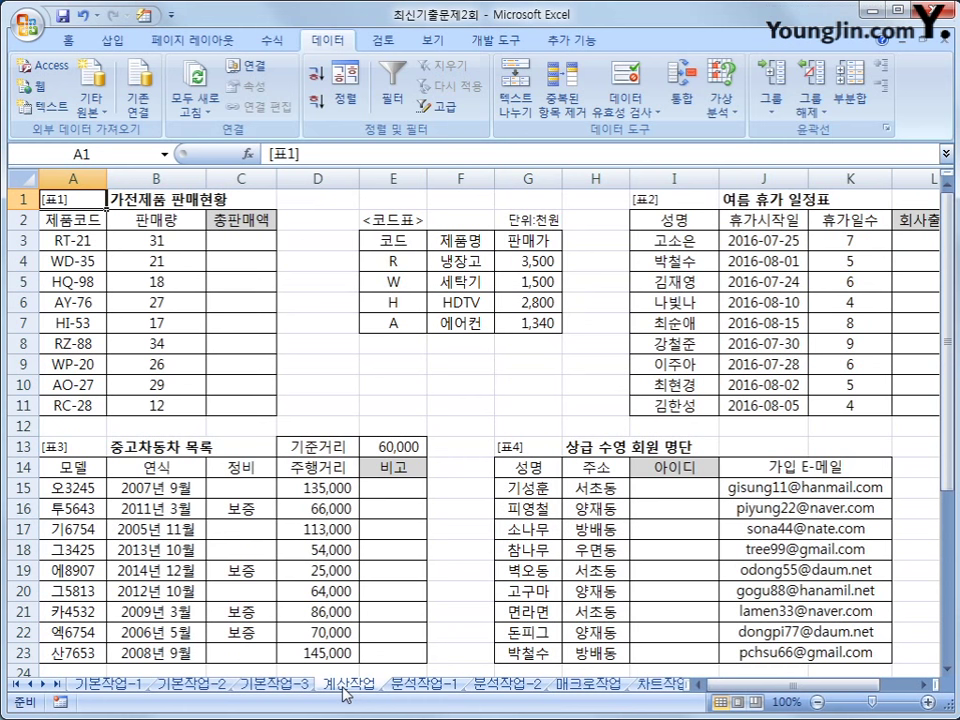
click(243, 245)
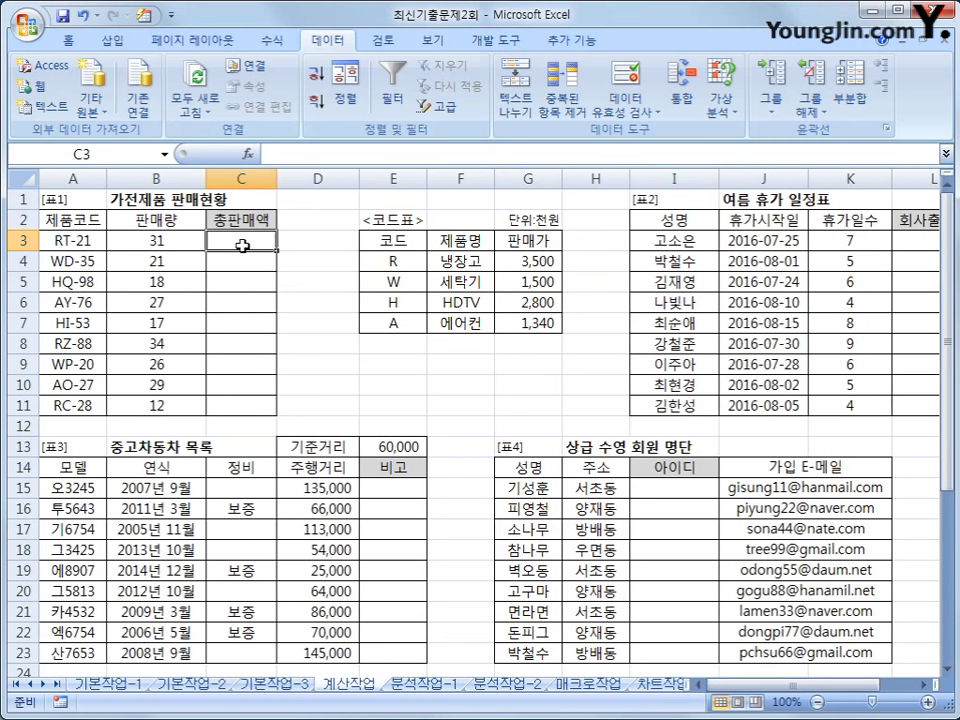
drag(72, 220, 76, 408)
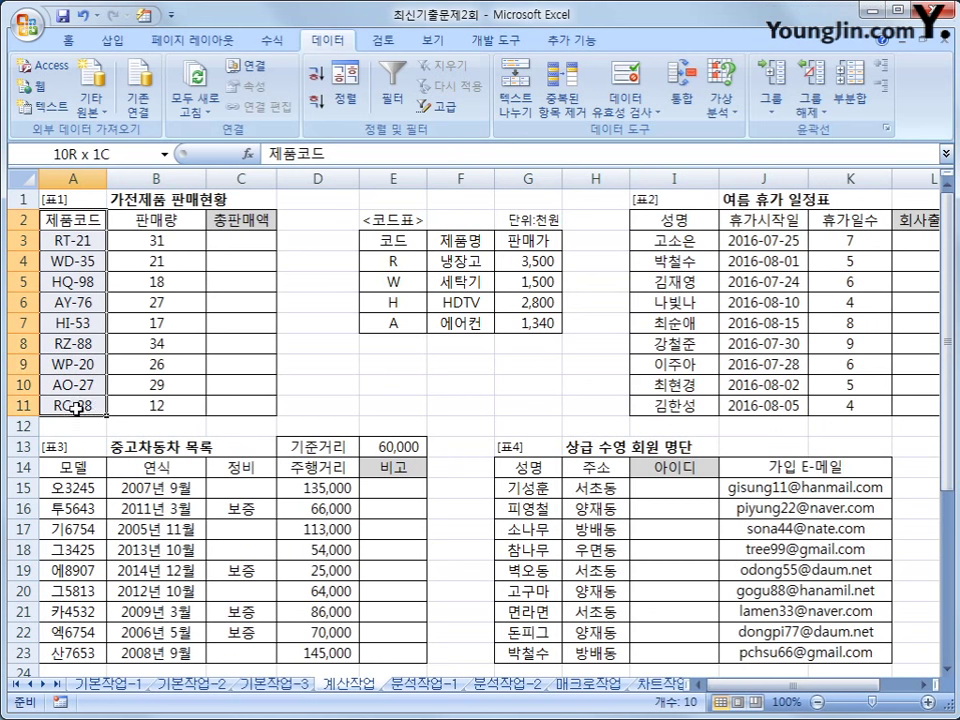
click(87, 236)
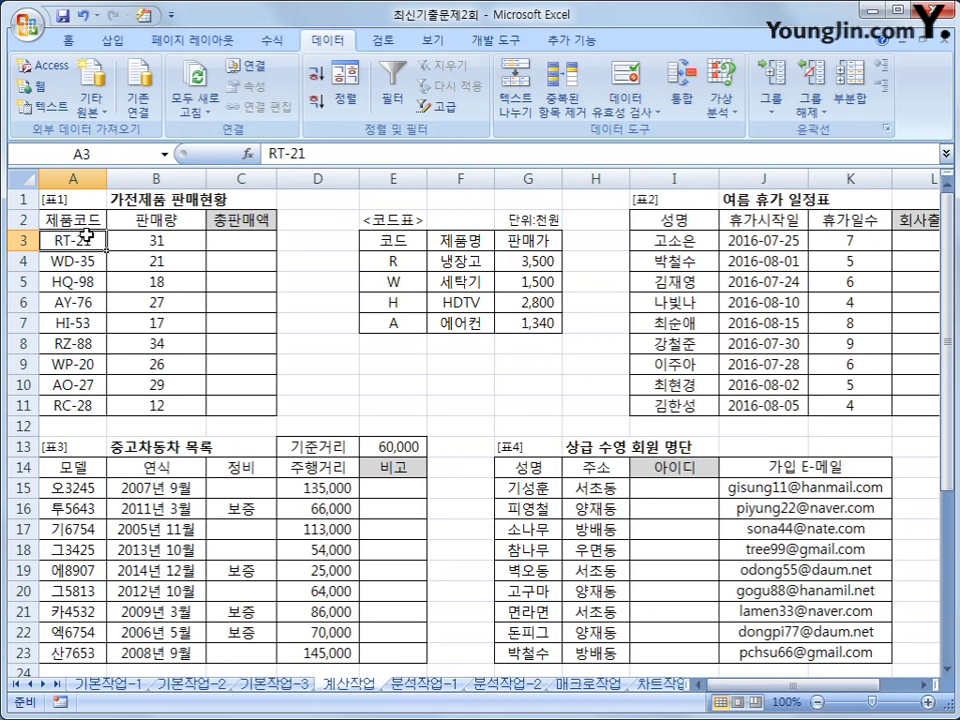
drag(395, 240, 525, 324)
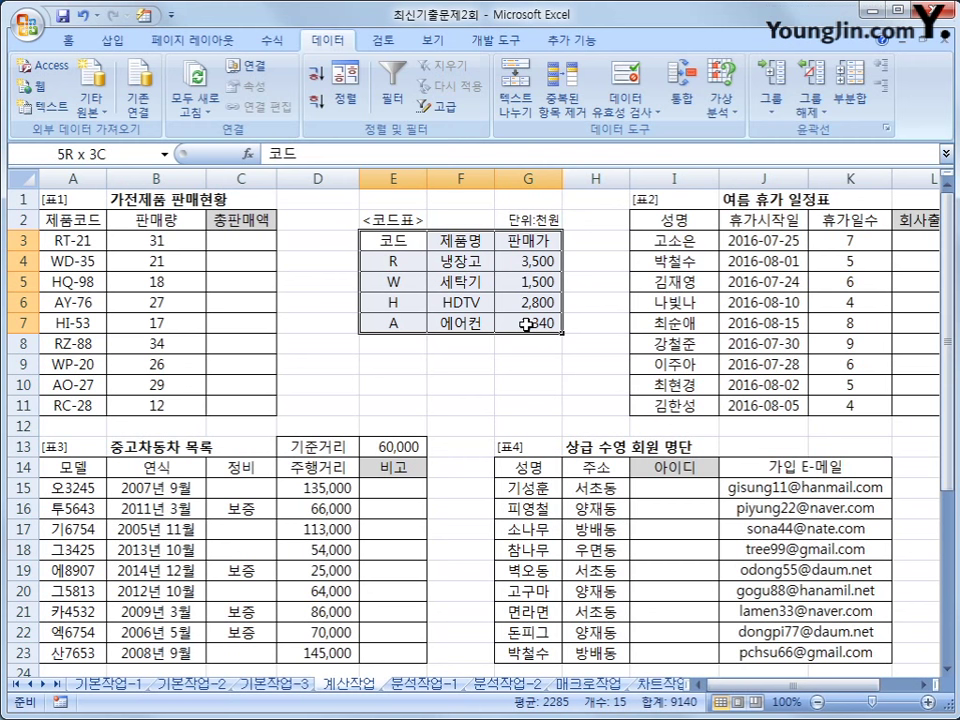
drag(525, 324, 497, 311)
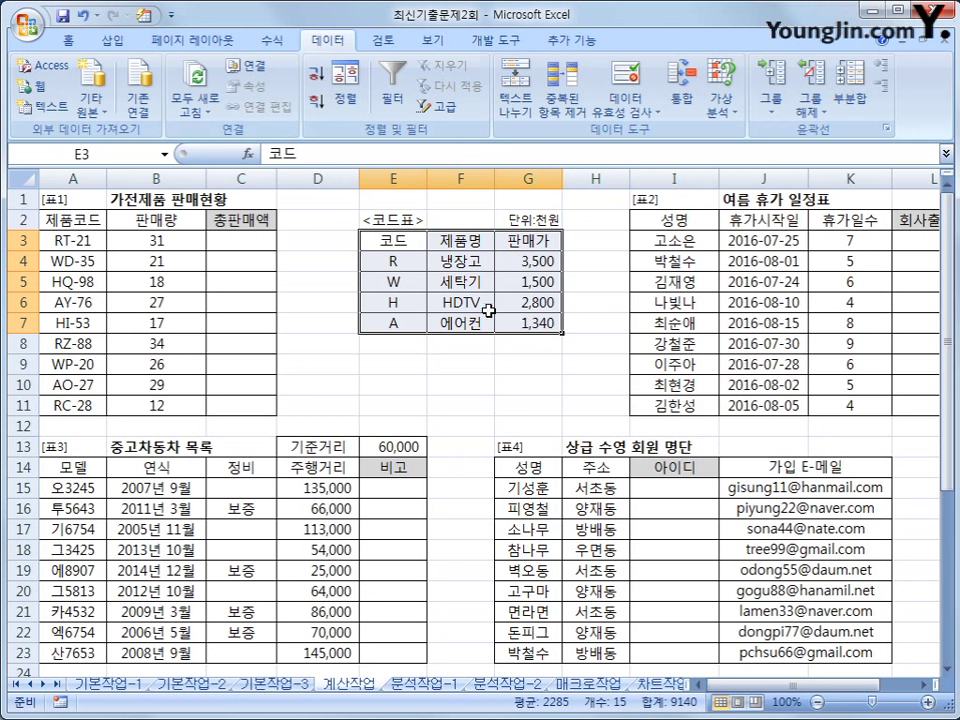
- Start a VLOOKUP formula in C3 of 표1 that uses LEFT(A3,1) as the lookup value
click(270, 248)
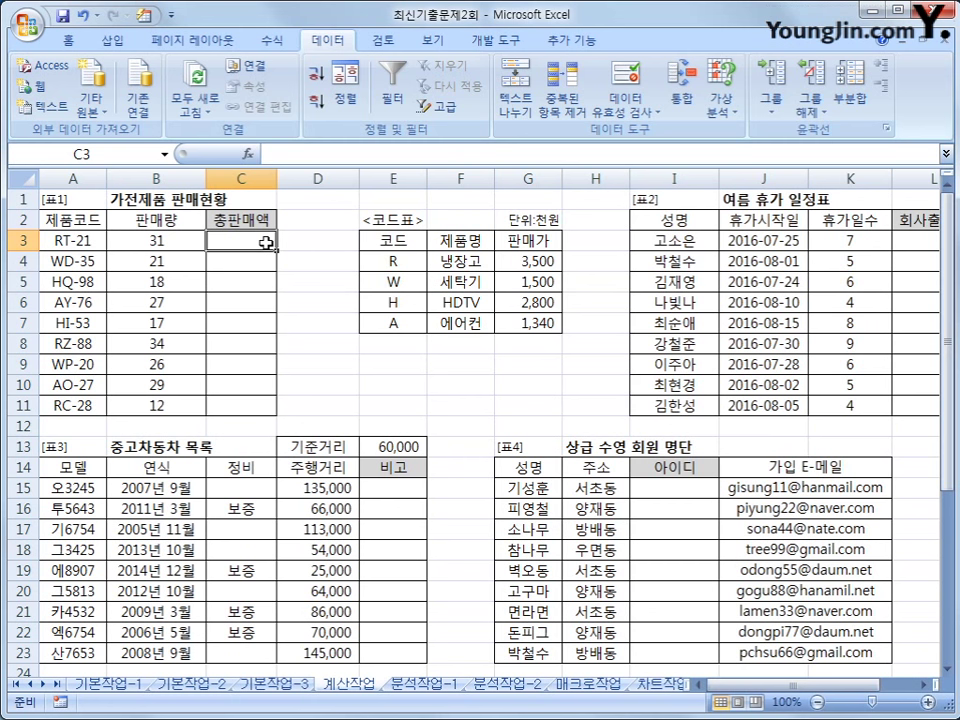
text(=)
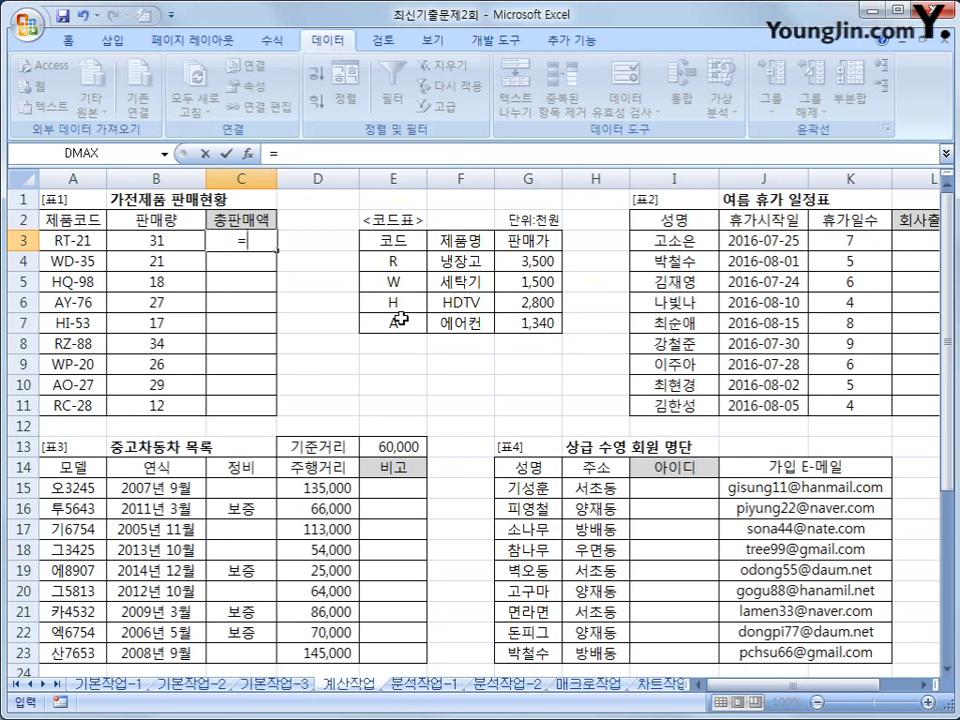
text(v)
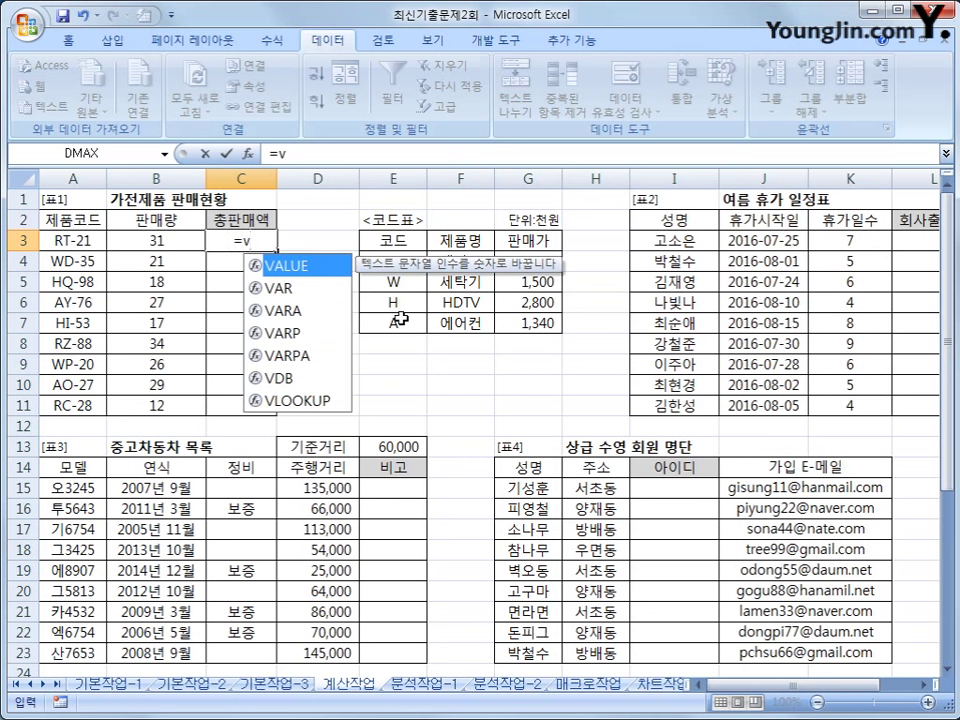
click(333, 402)
double_click(333, 402)
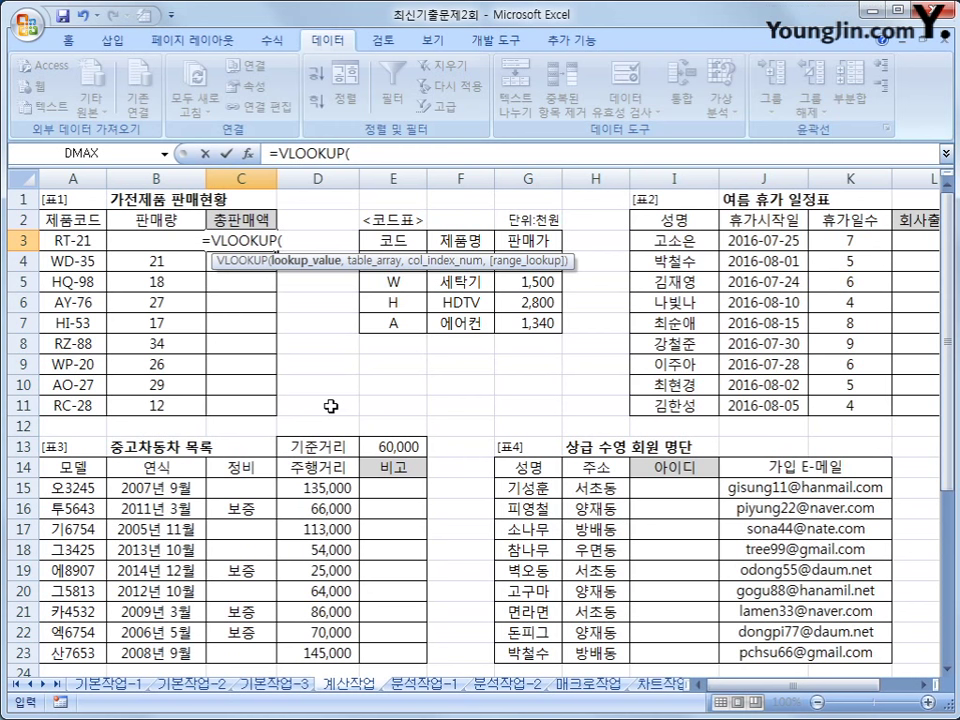
text(l)
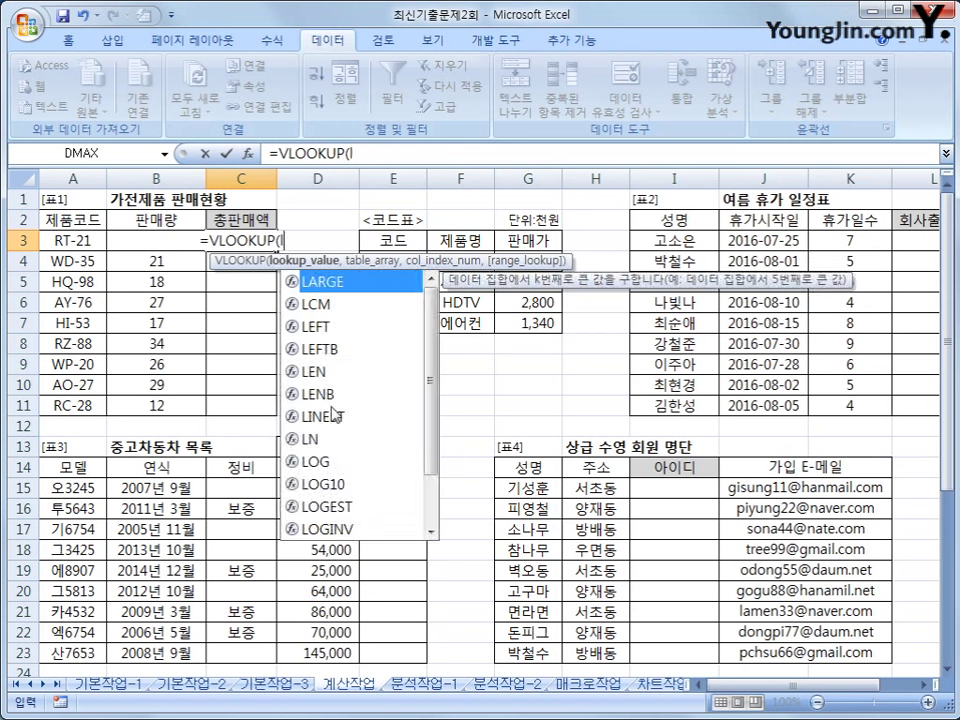
text(eft()
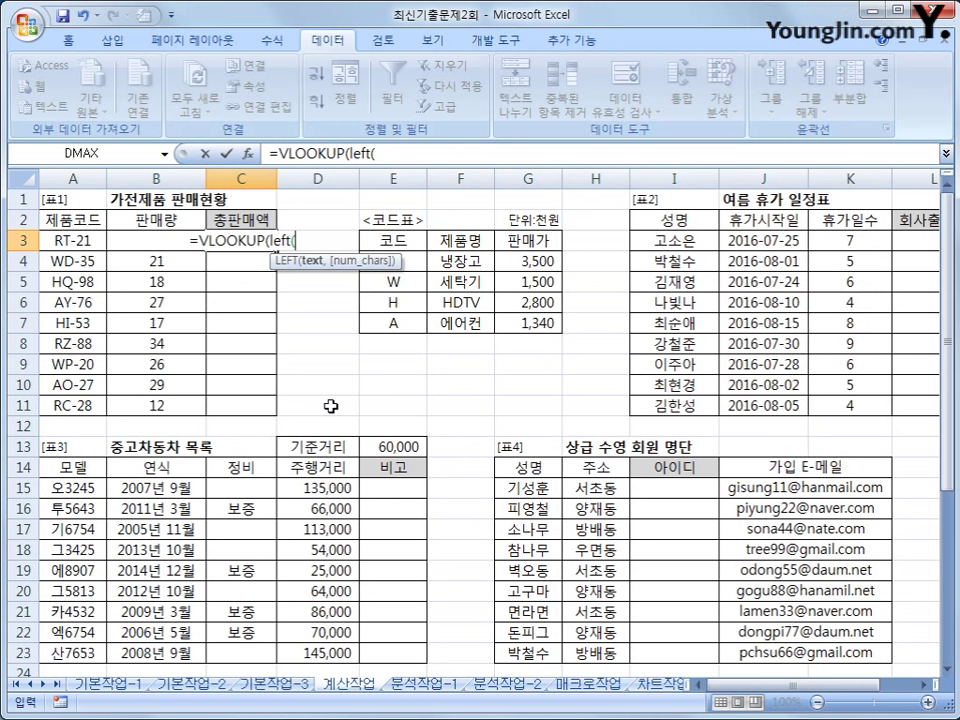
click(68, 242)
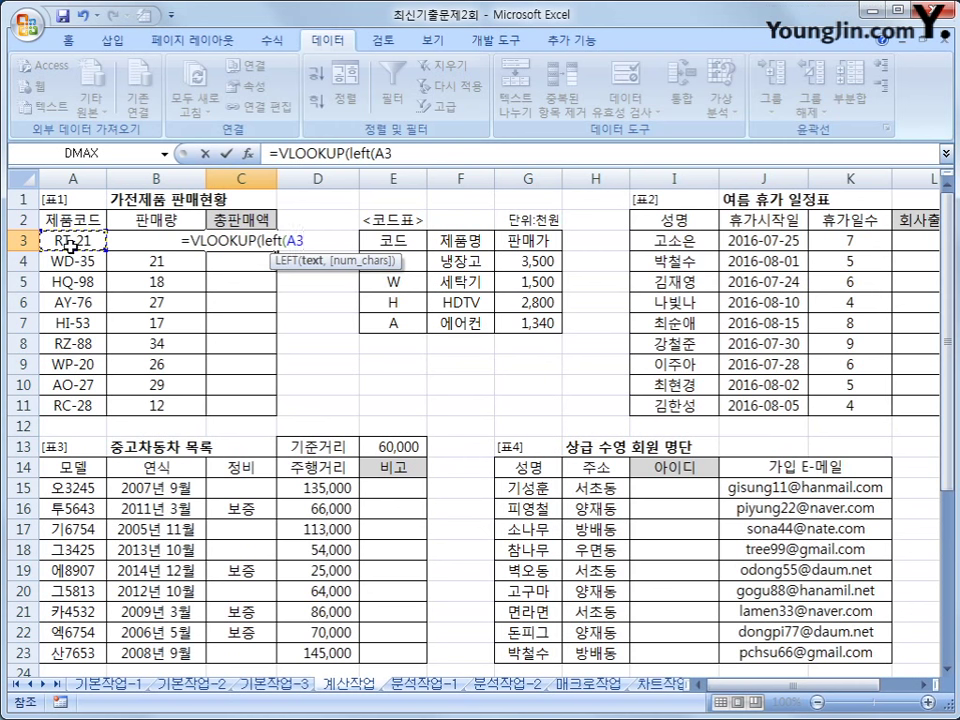
text(,1)
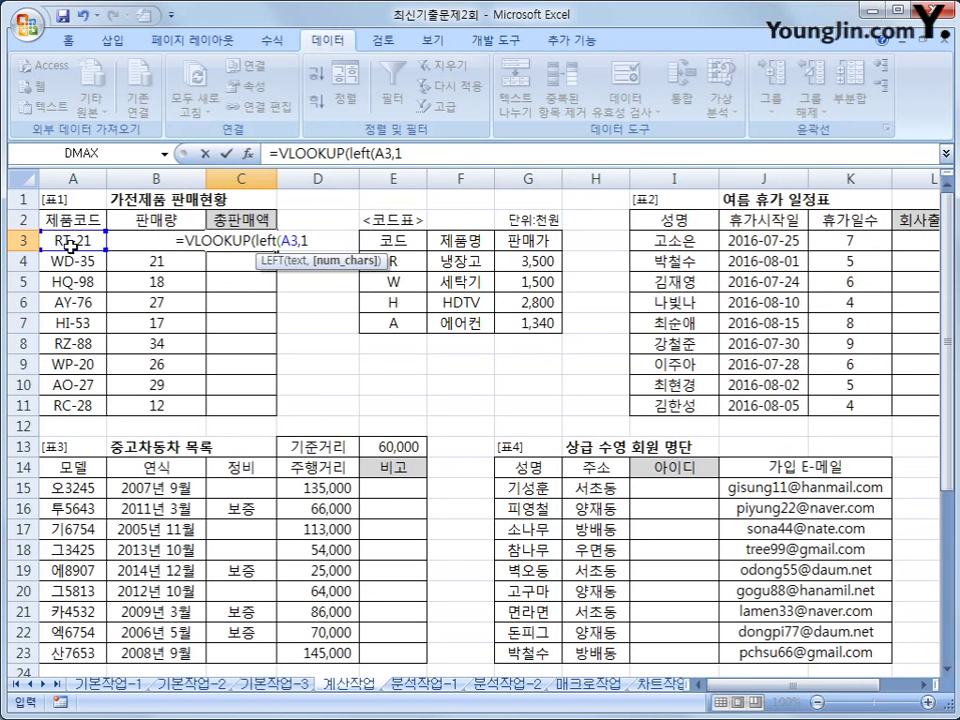
text())
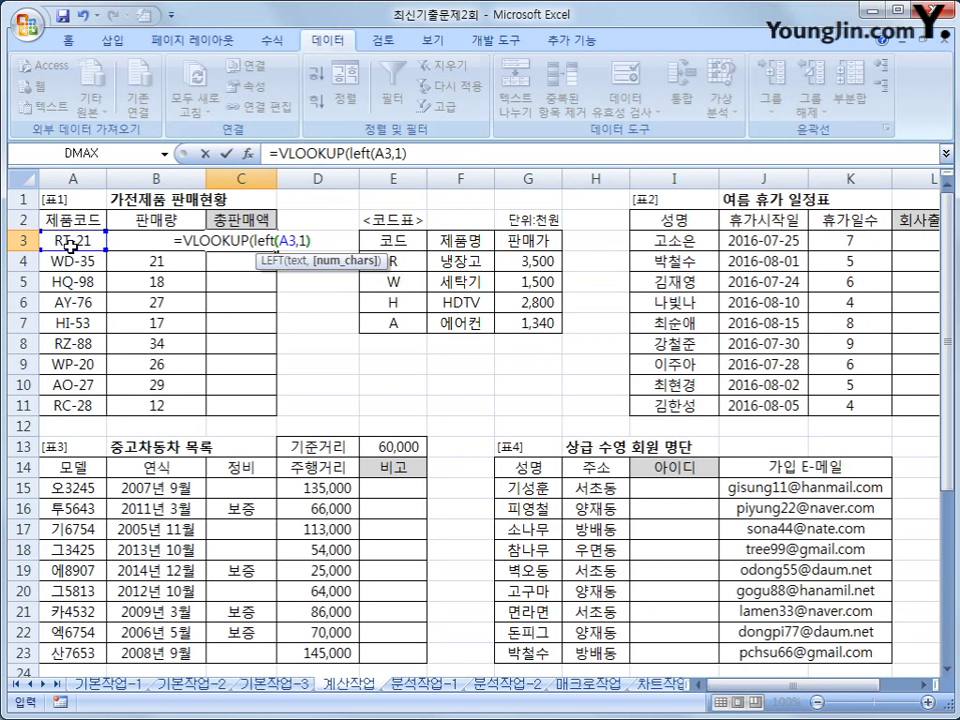
text(,)
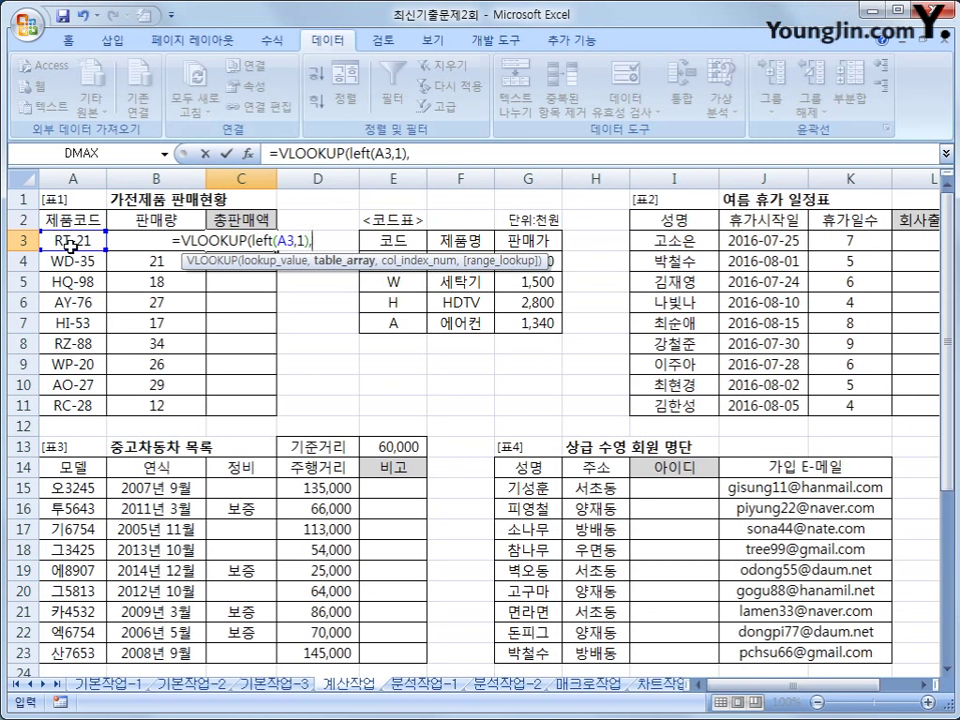
- Complete the C3 VLOOKUP with the absolute table range $E$3:$G$7, column index 3 and range lookup 0
drag(397, 244, 497, 314)
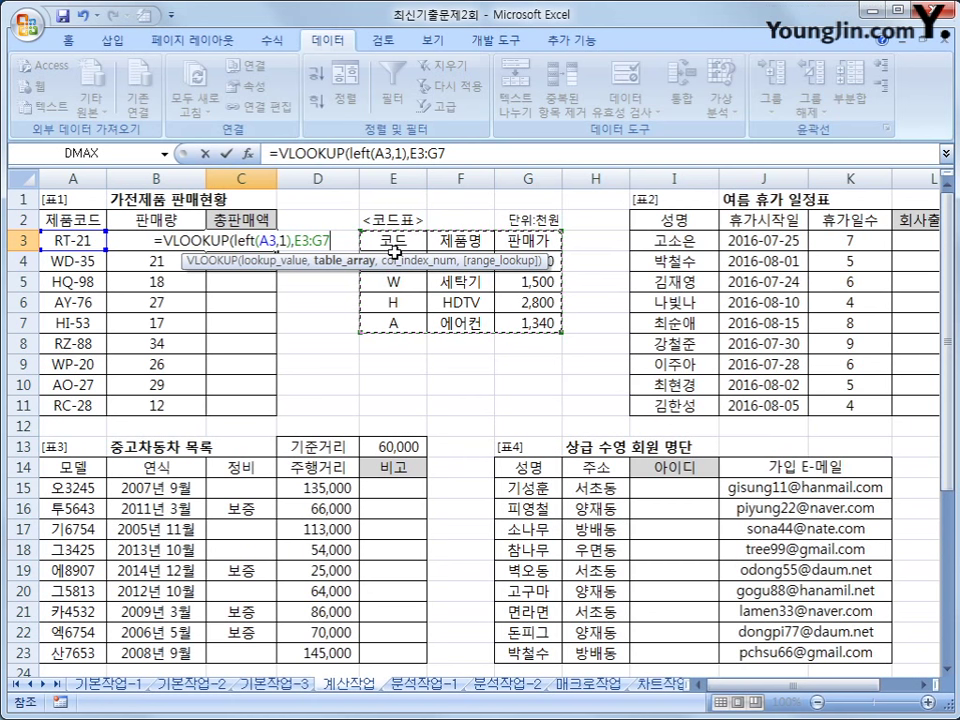
key(F4)
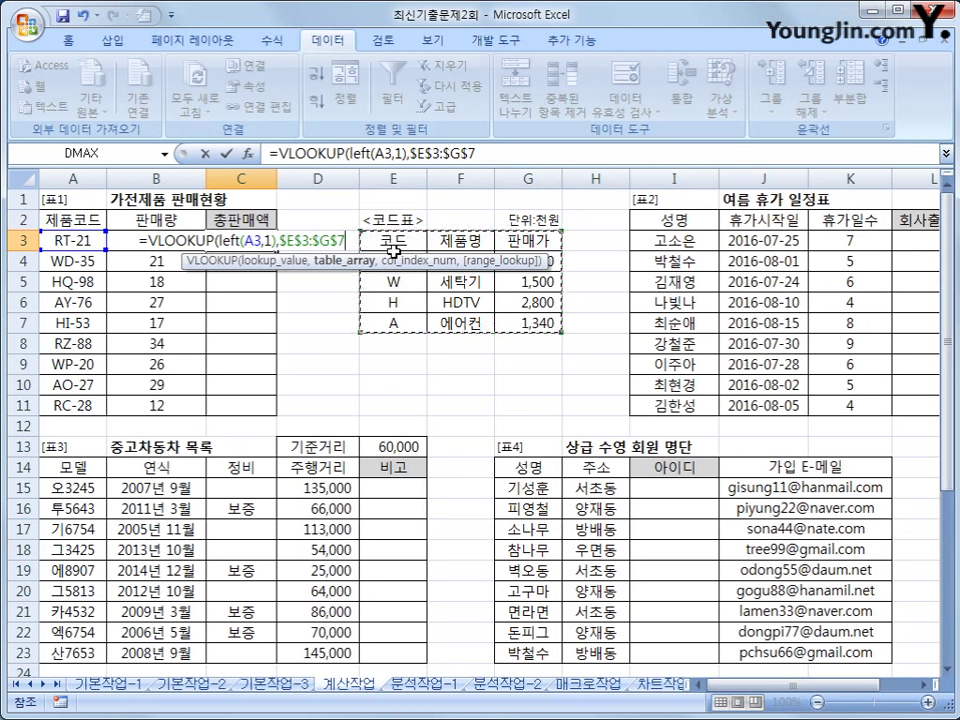
text(,)
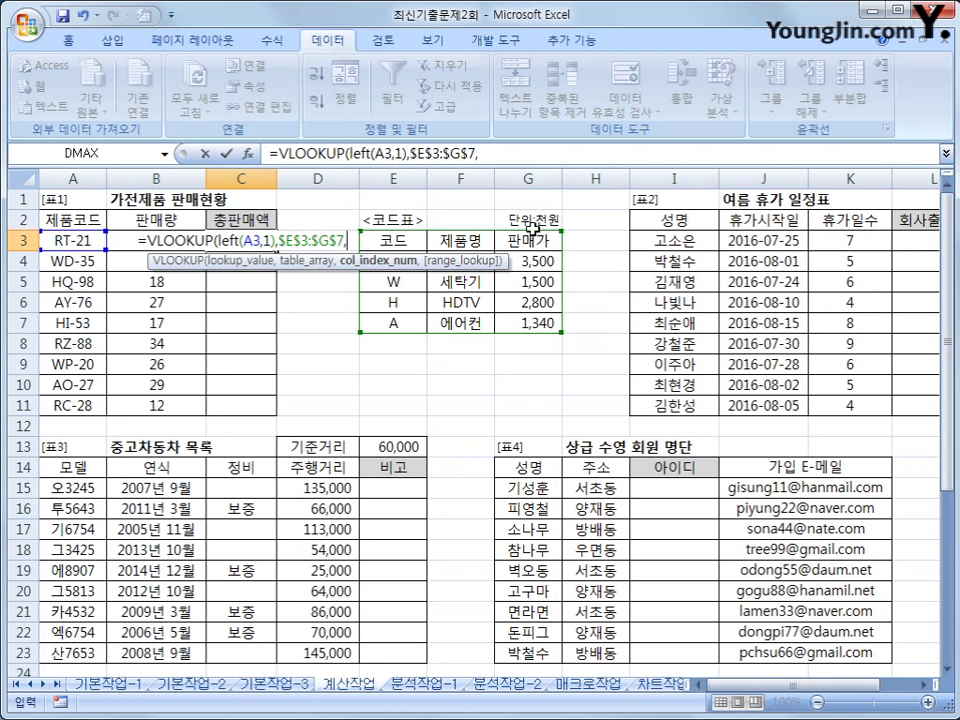
text(3)
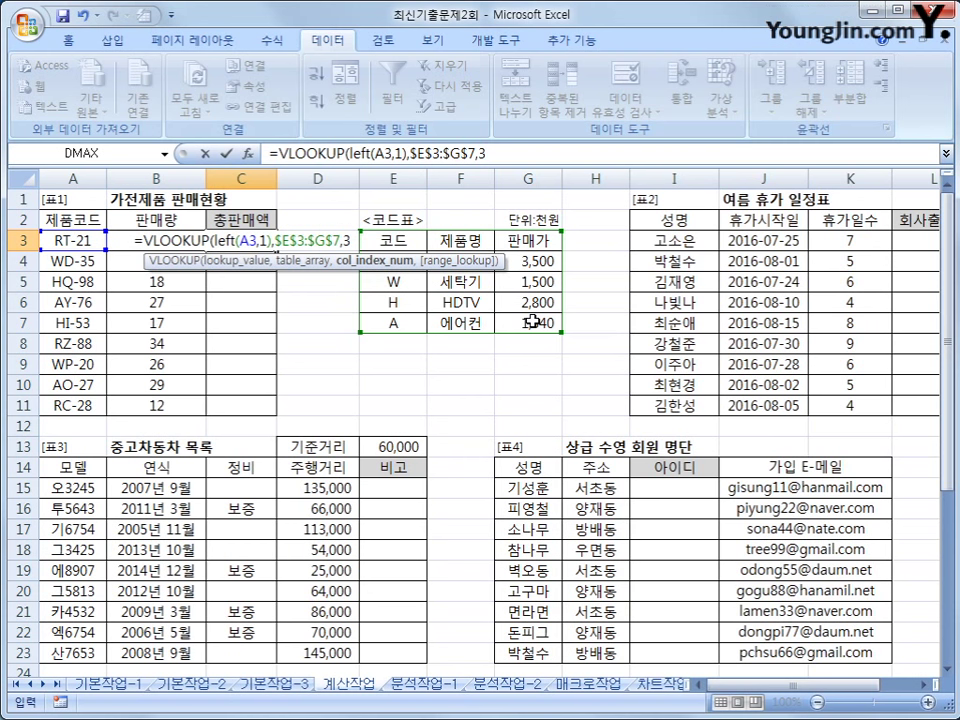
text(,0)
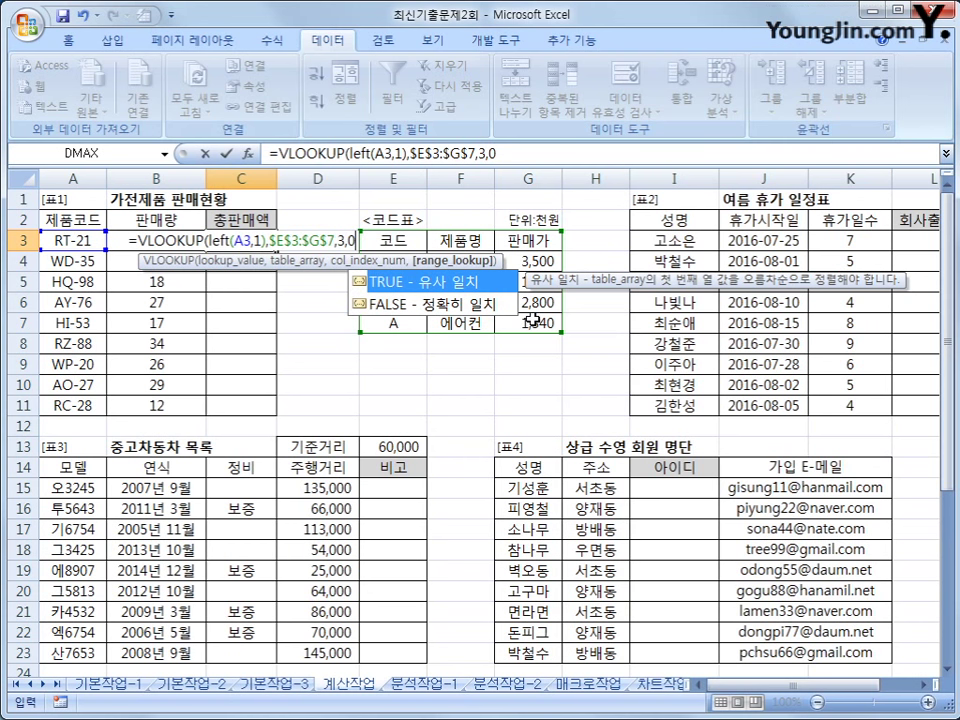
text())
key(Return)
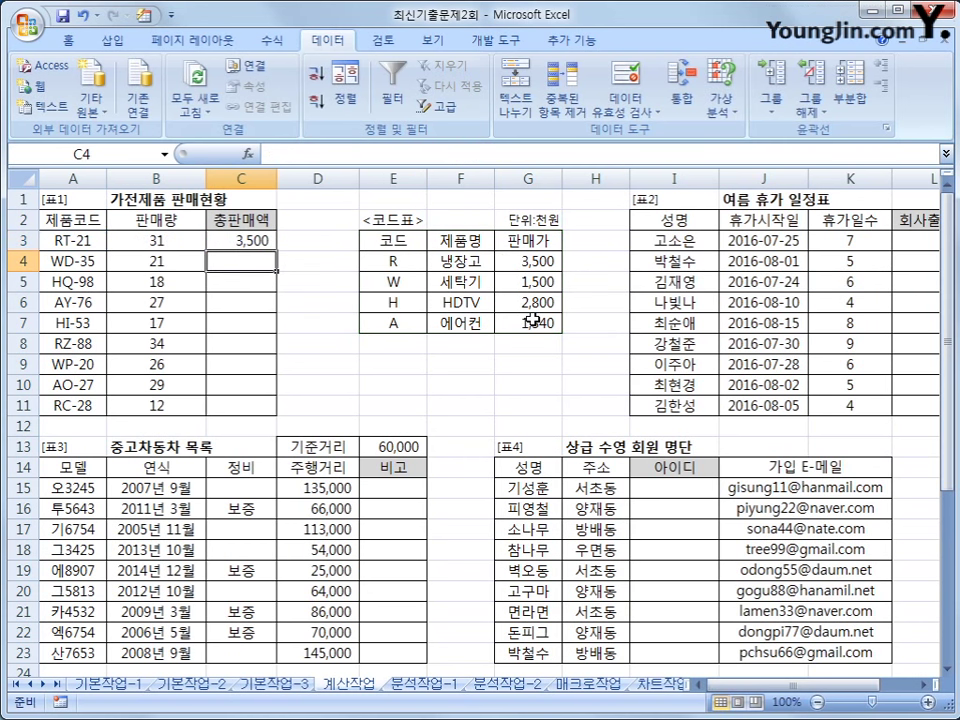
- Fill the VLOOKUP formula from C3 down to C11 and inspect the copied formula in C10
click(248, 241)
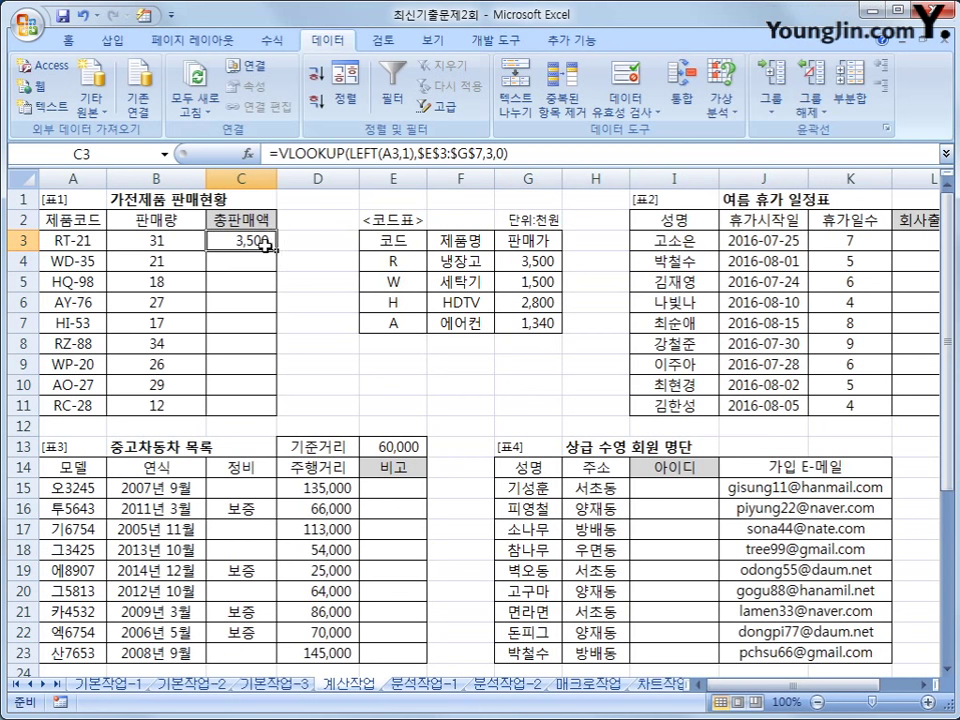
drag(271, 246, 273, 408)
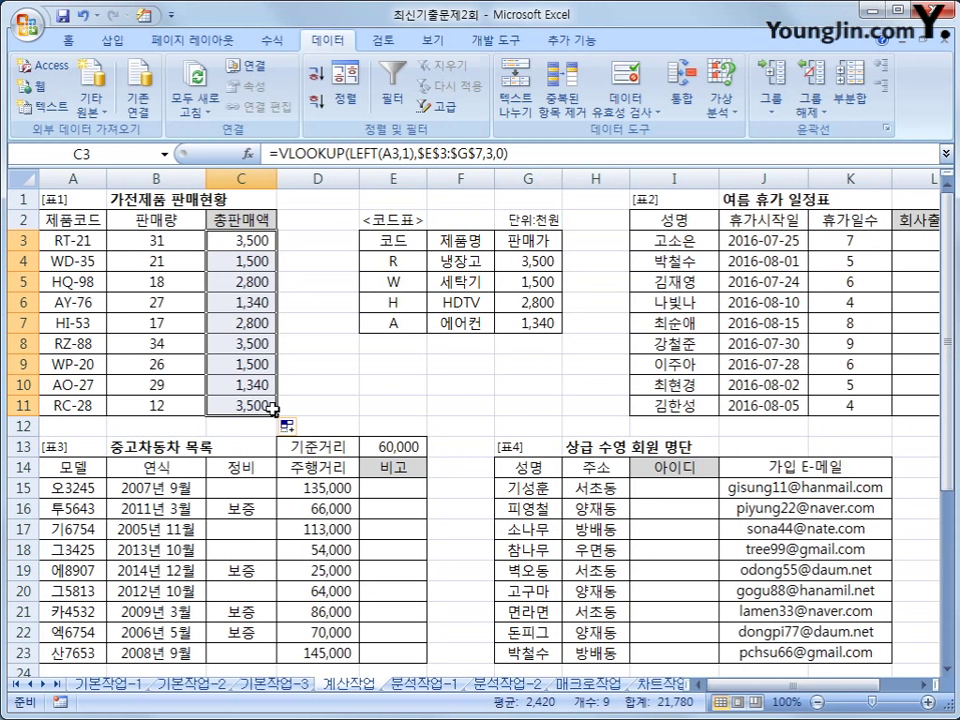
click(266, 402)
click(258, 381)
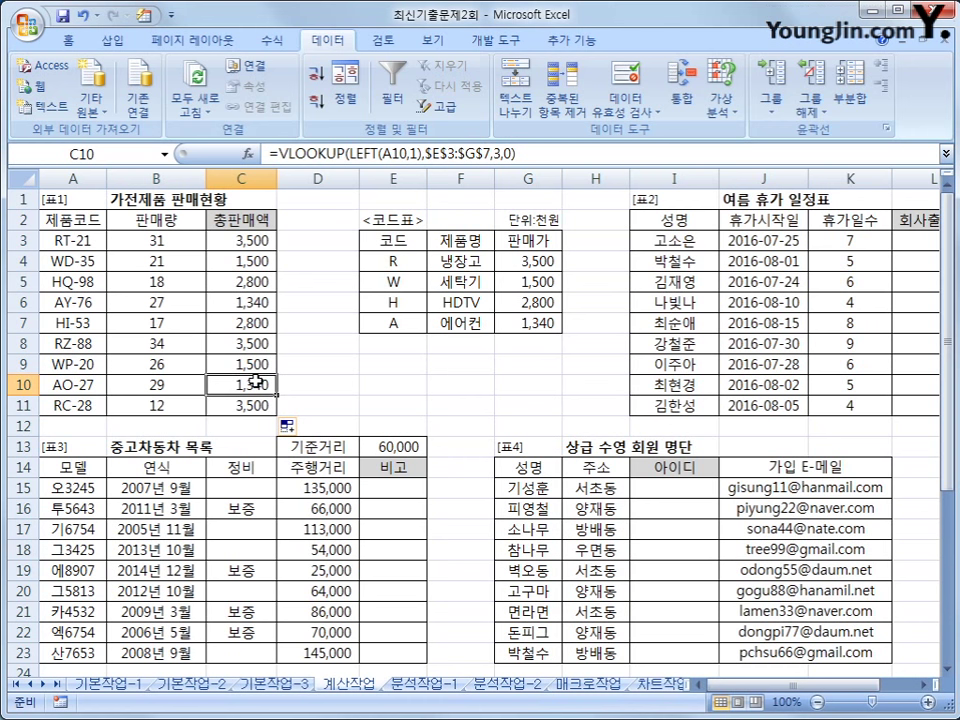
- Multiply the VLOOKUP in C3 by the 판매량 in B3 and fill the extended formula down to C11
click(258, 243)
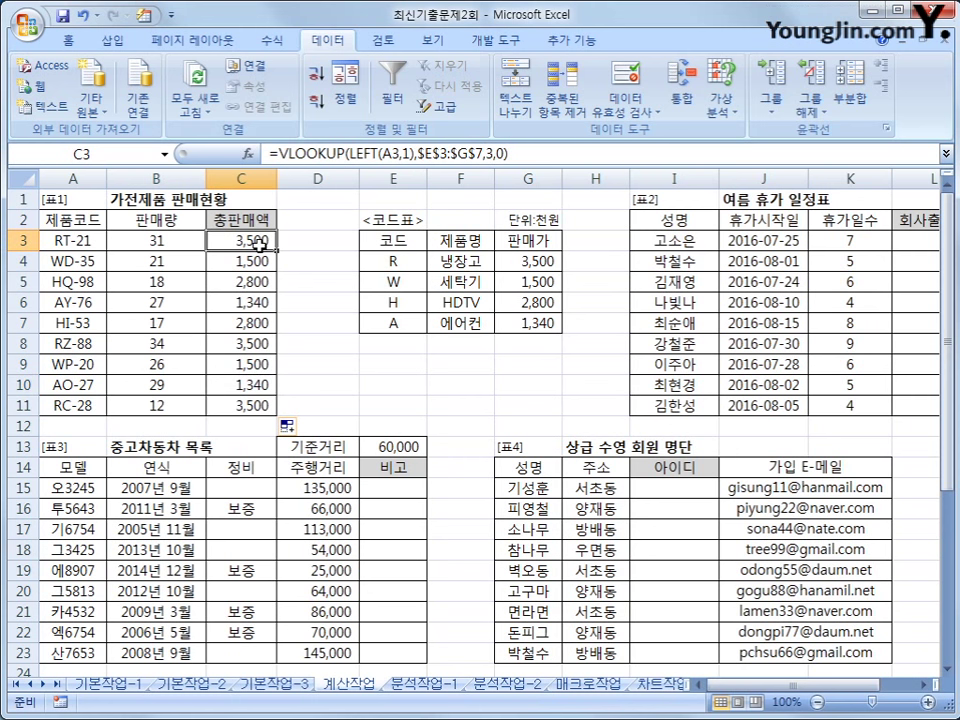
click(522, 152)
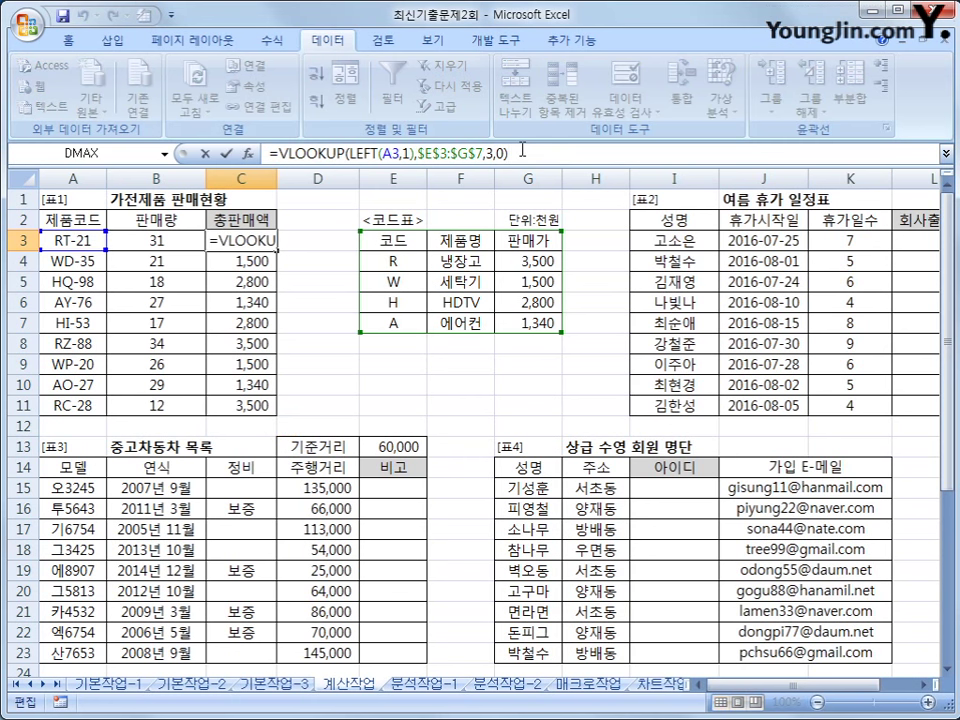
text(*)
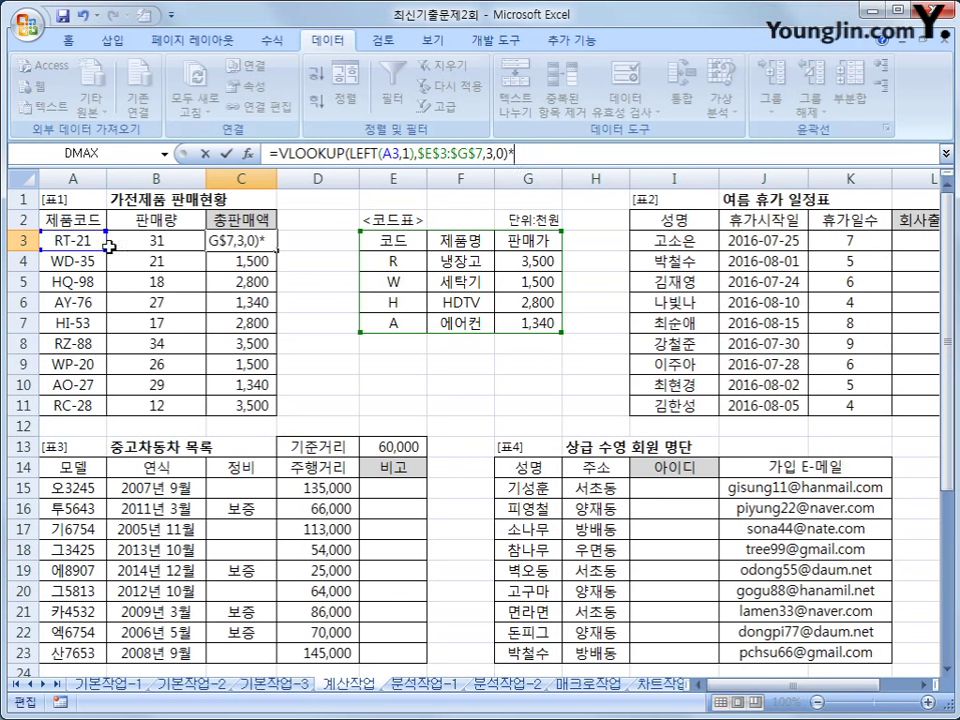
click(147, 238)
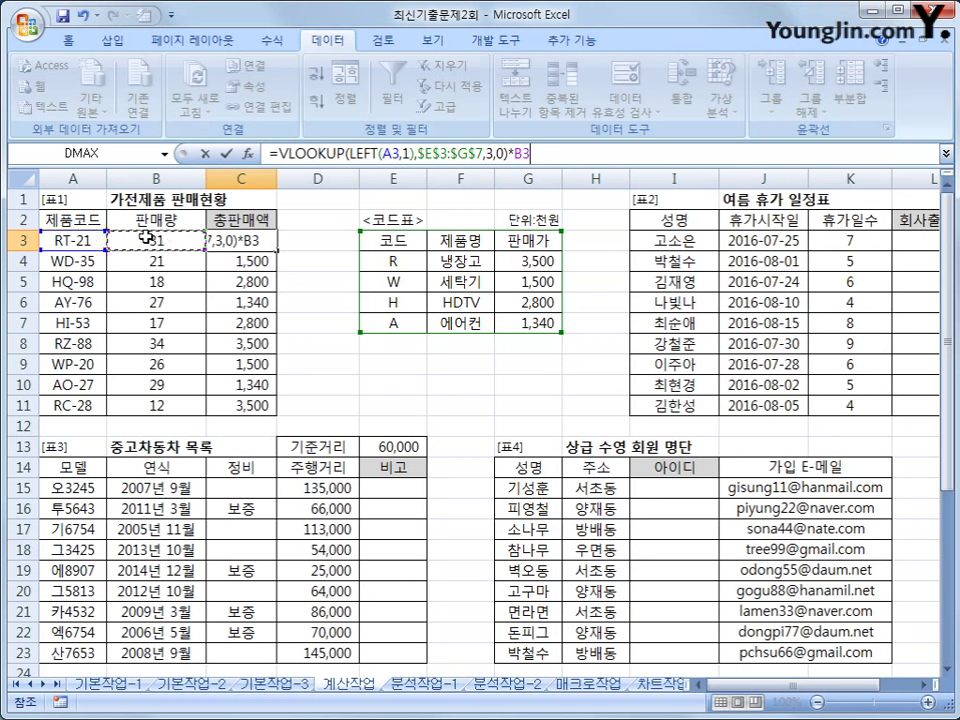
key(Return)
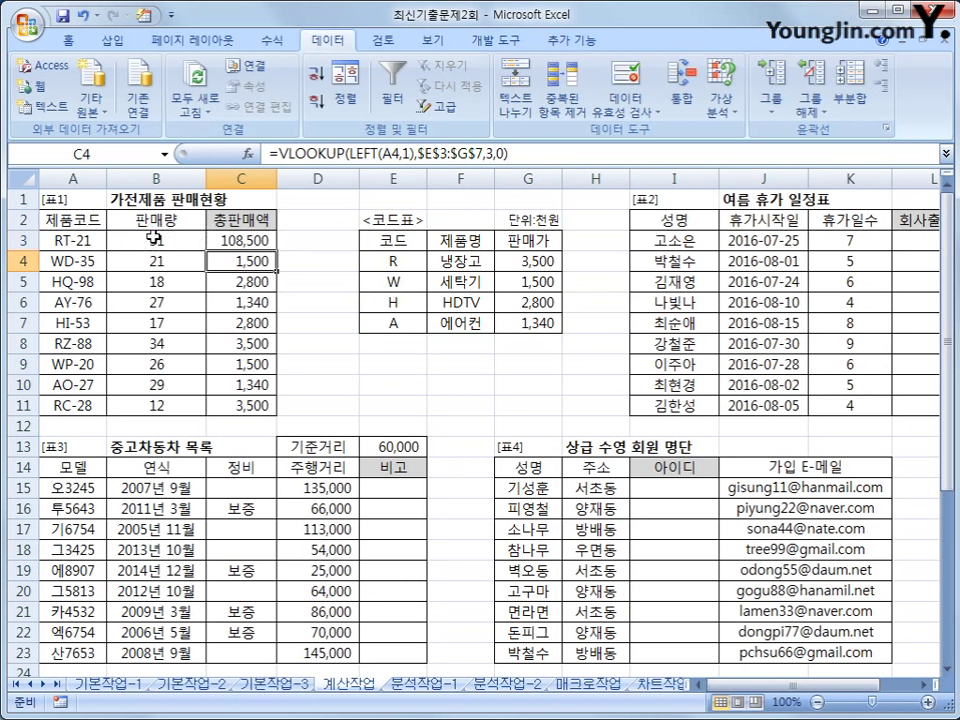
click(225, 233)
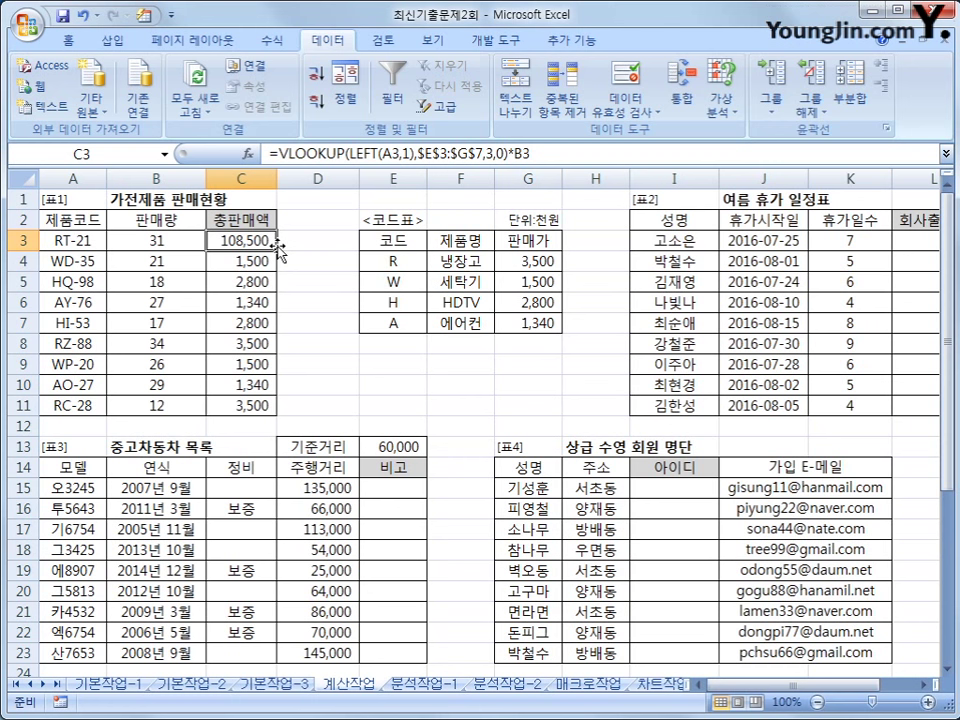
drag(277, 250, 280, 412)
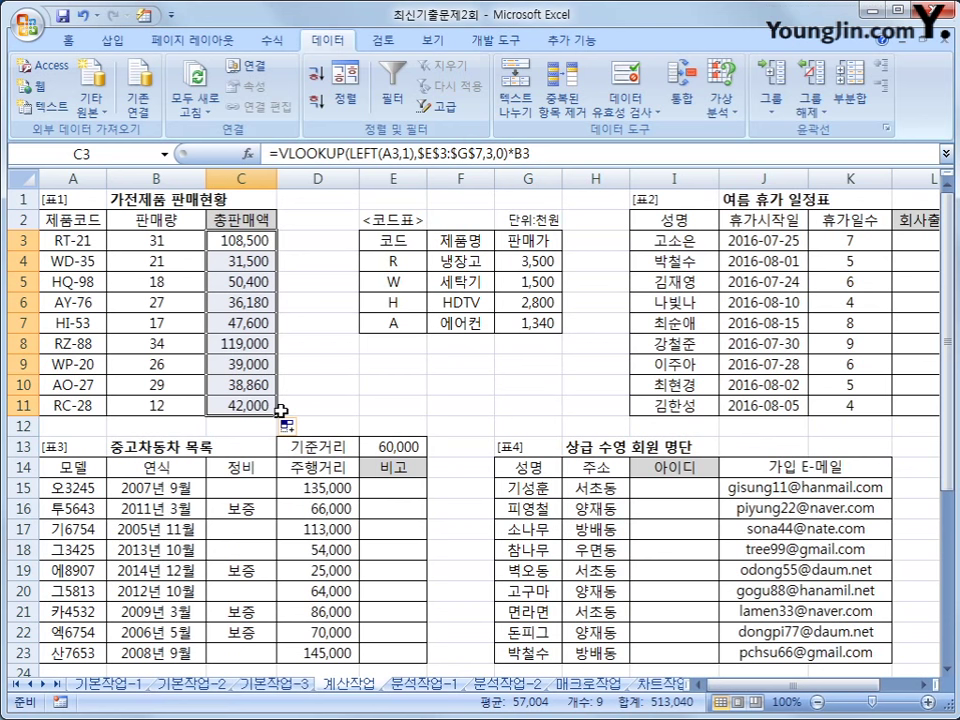
- Start a WORKDAY formula in L3 of the 회사출근일 column in 표2
scroll(645, 518, right, 2)
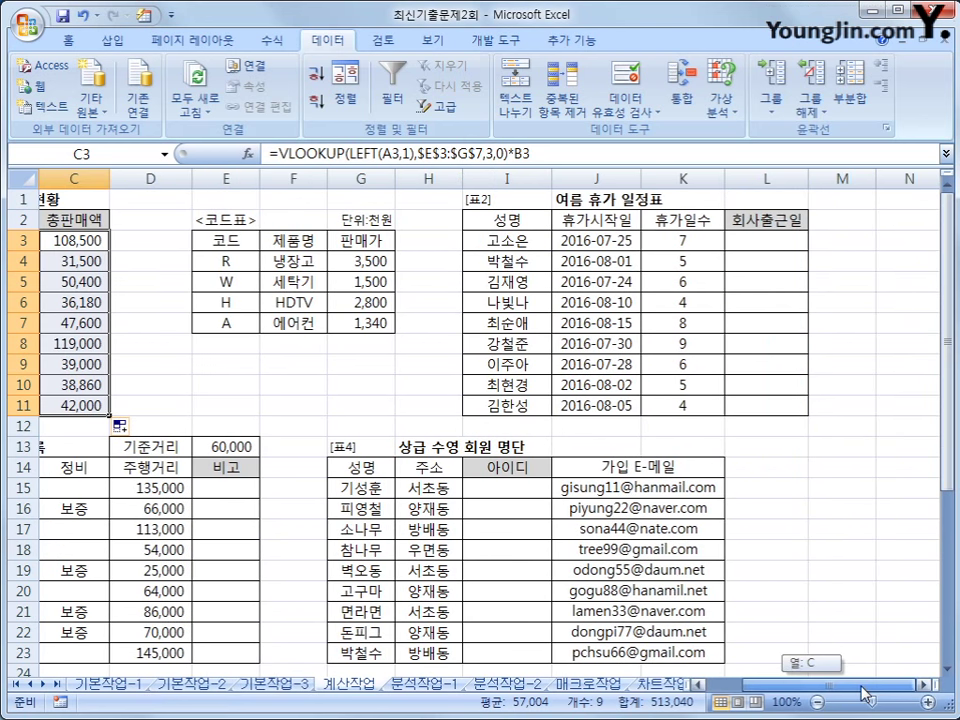
click(630, 242)
click(677, 238)
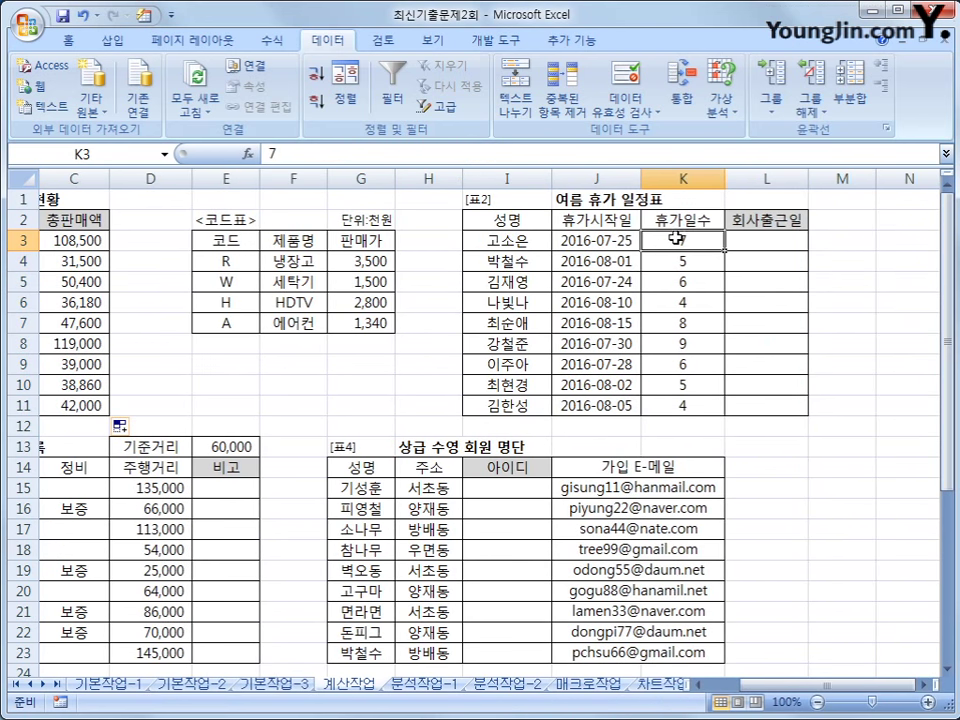
click(767, 238)
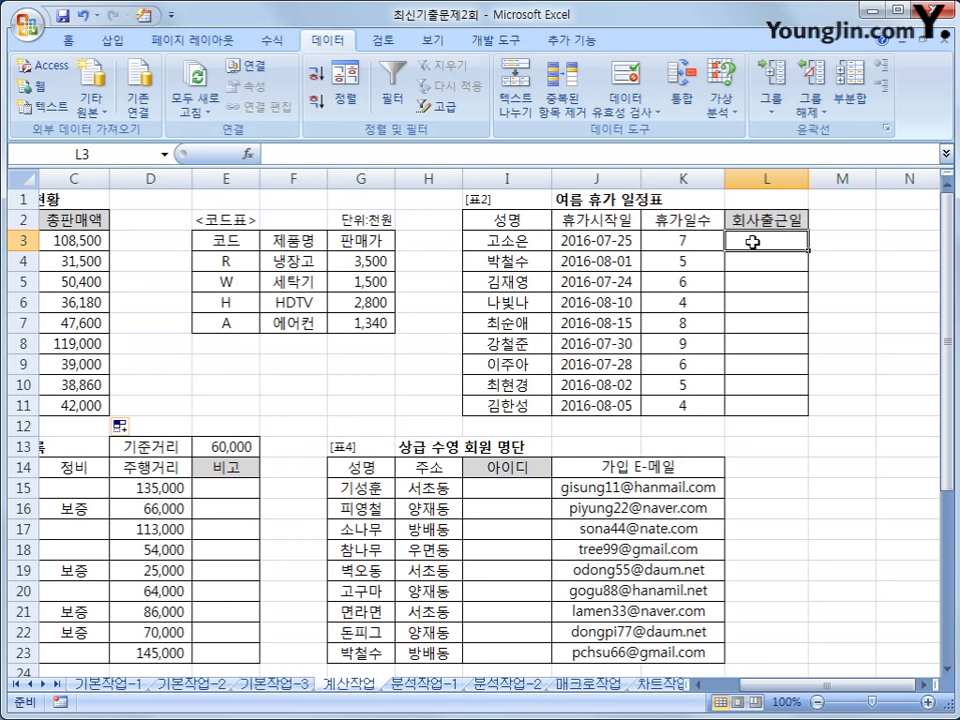
text(=w)
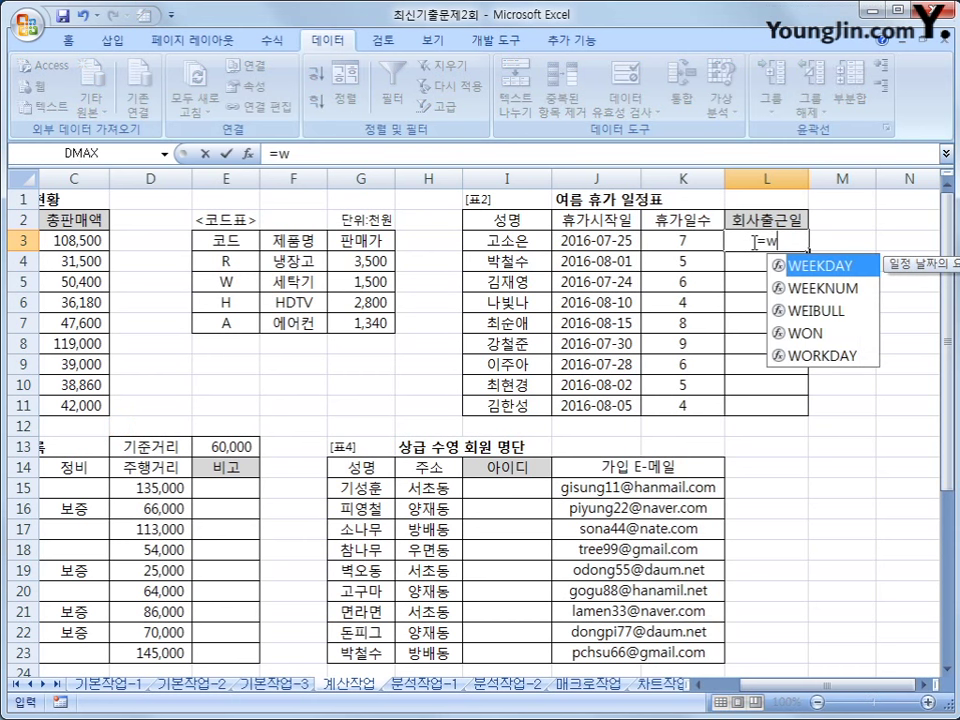
click(803, 358)
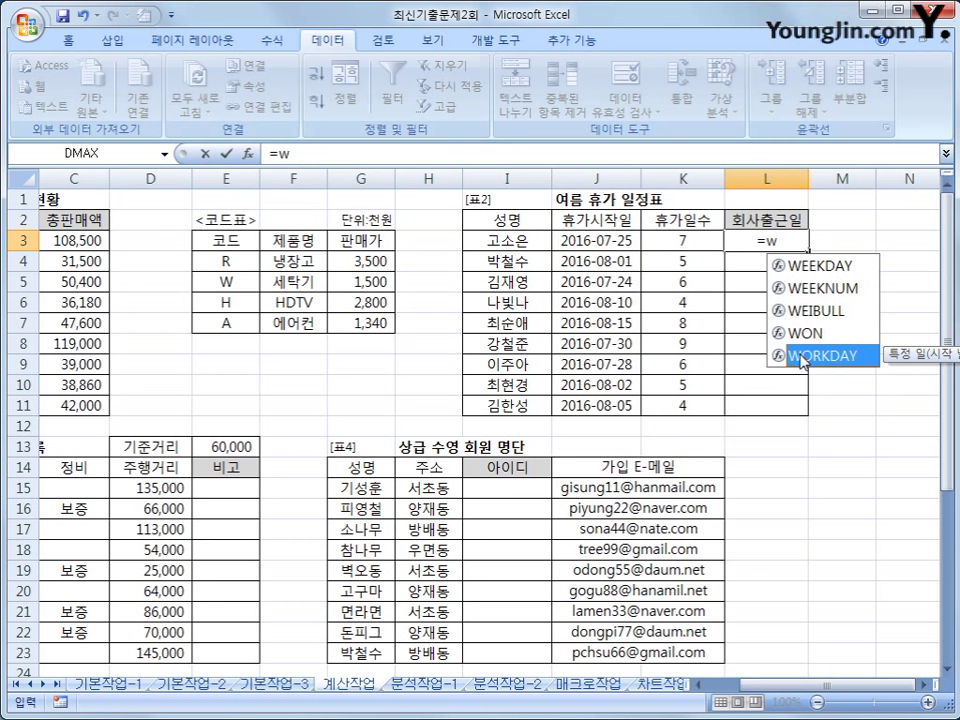
double_click(805, 355)
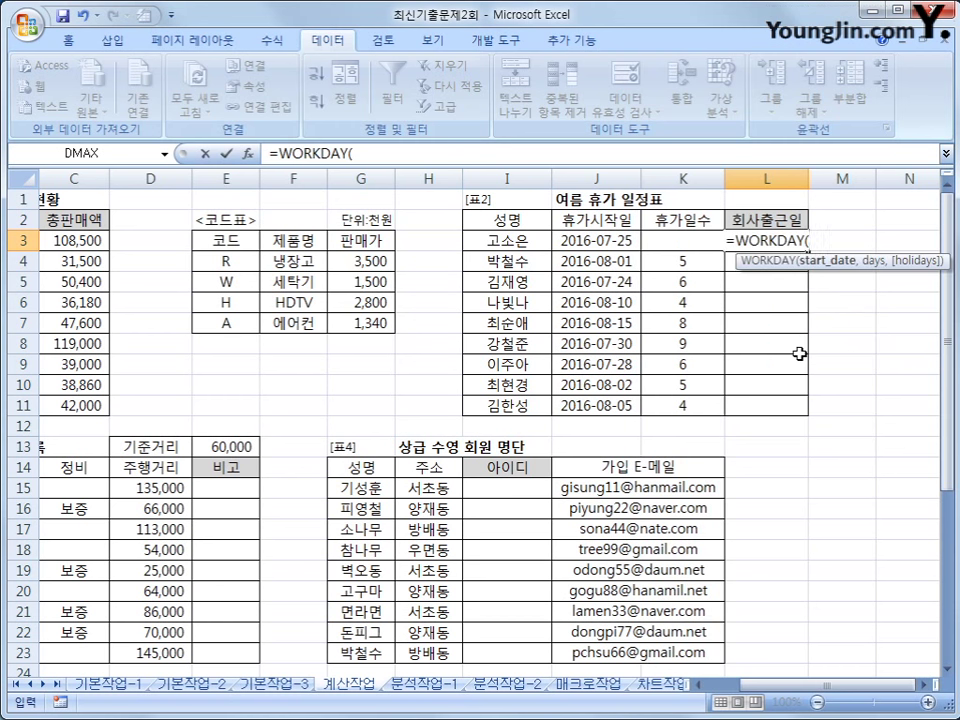
- Complete the L3 WORKDAY formula with J3 as the start date and K3 as the number of days
click(589, 241)
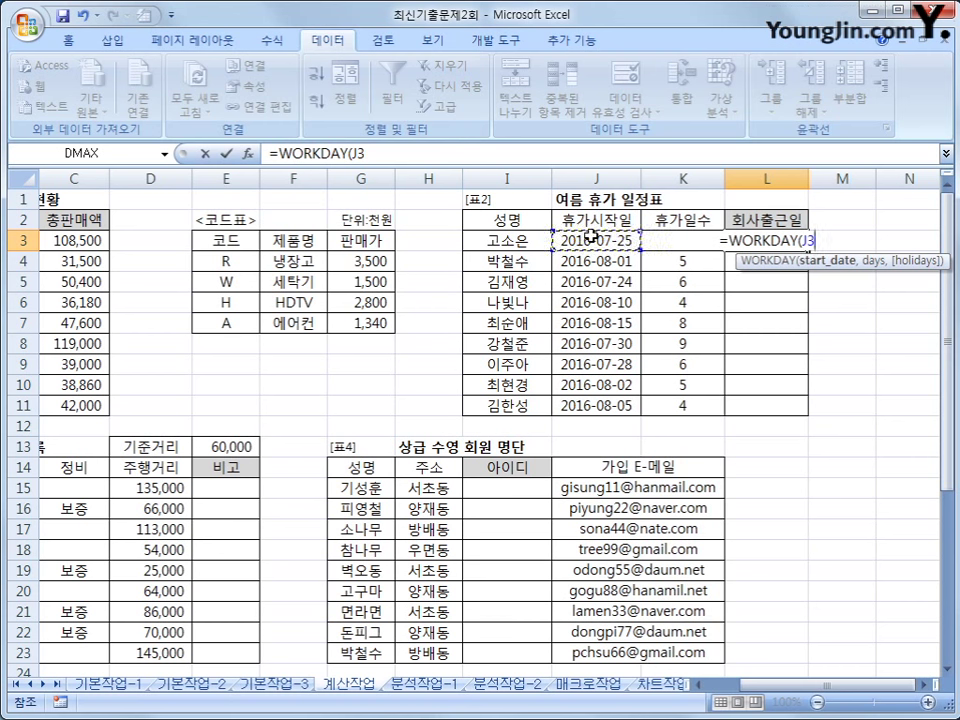
text(,)
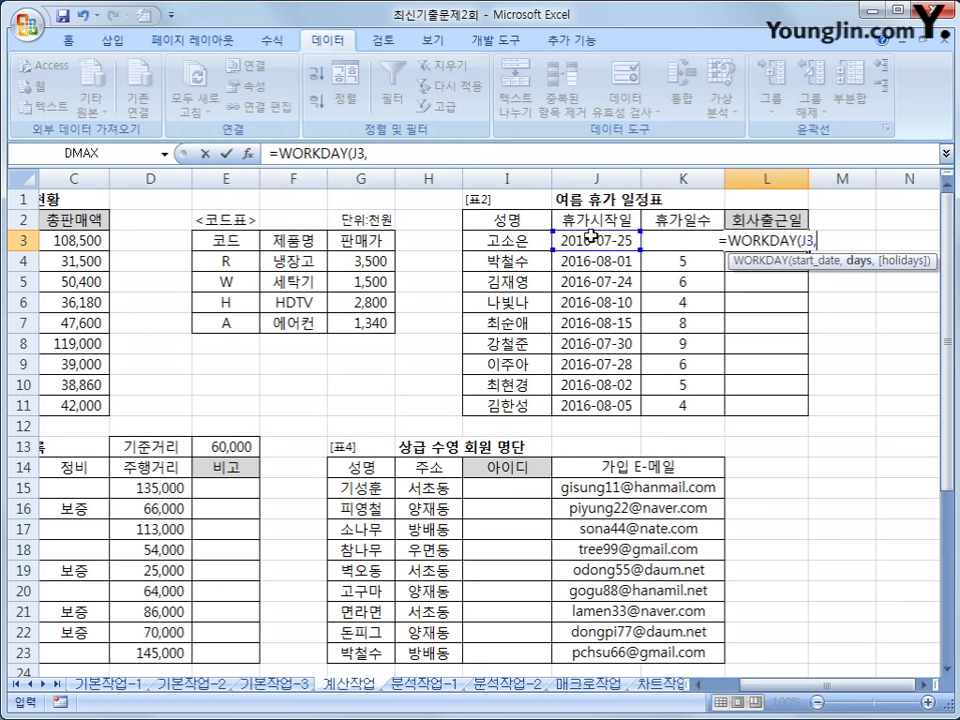
click(657, 240)
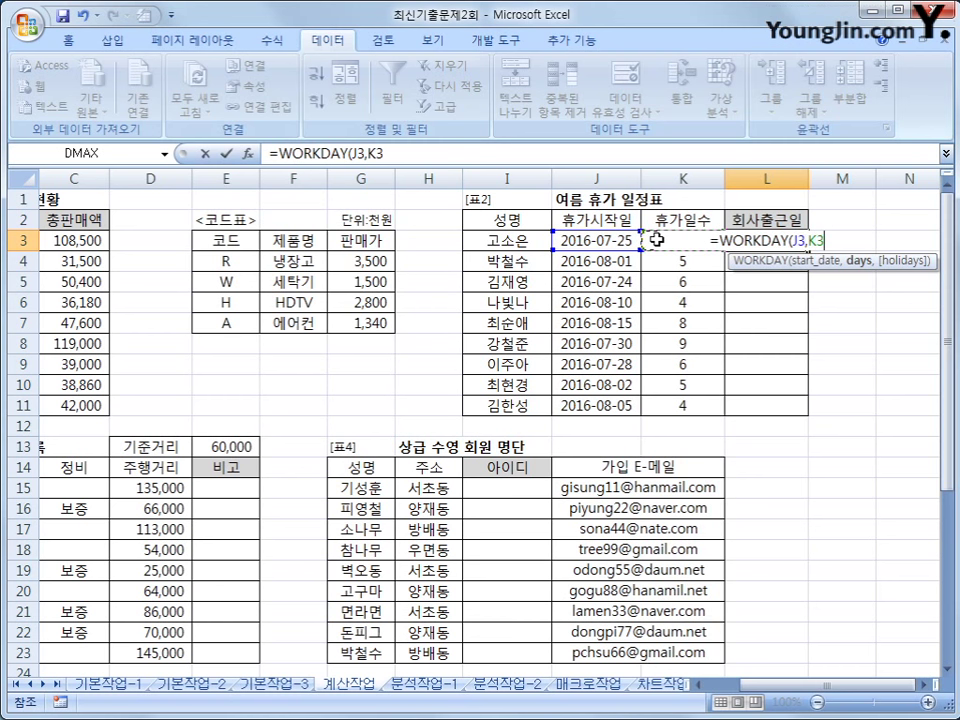
text())
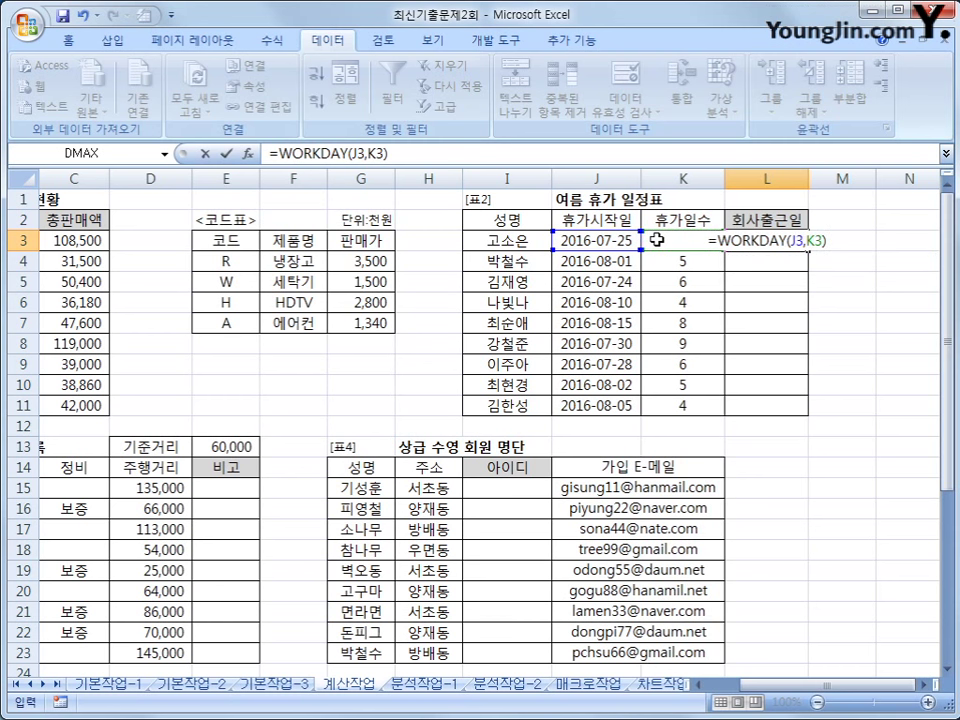
key(Return)
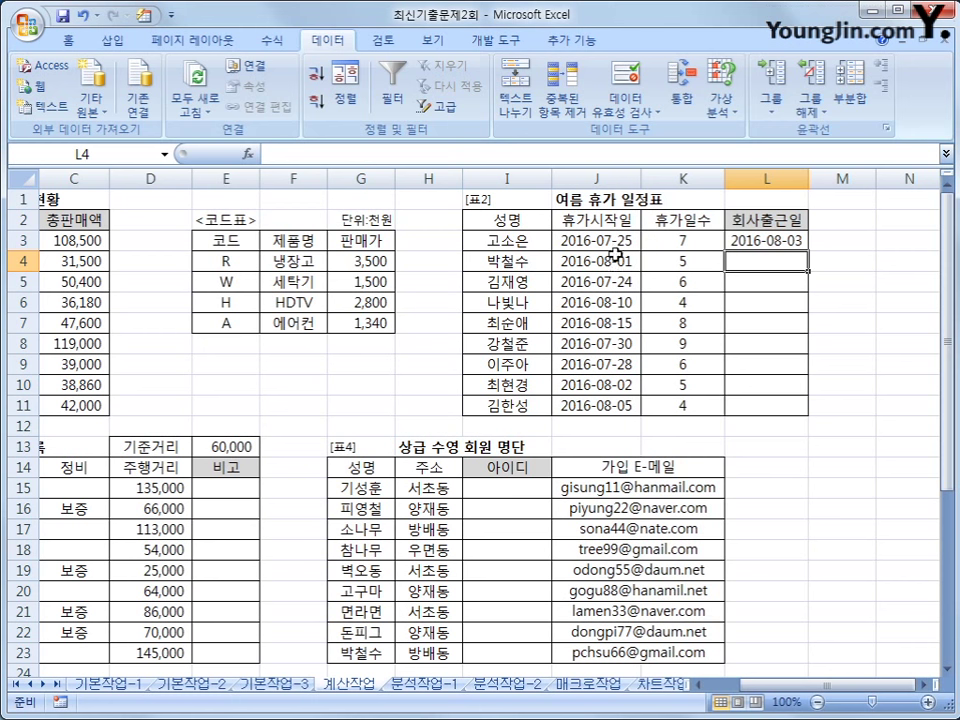
- Check the 휴가시작일 and 휴가일수 behind L3, and fill its WORKDAY formula down to L11
click(625, 240)
click(688, 242)
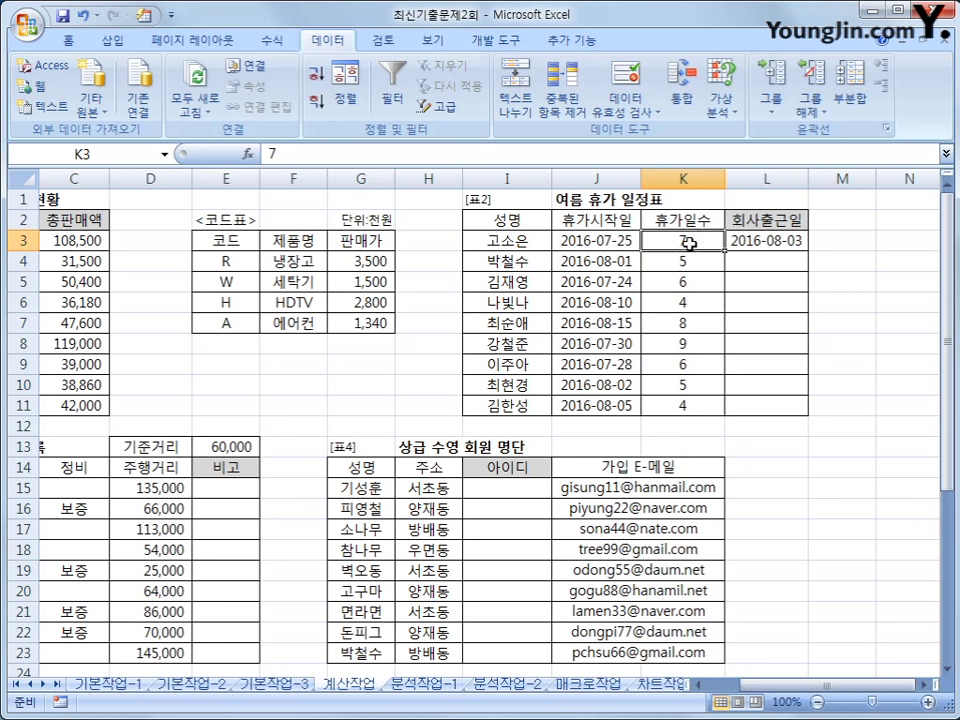
click(768, 242)
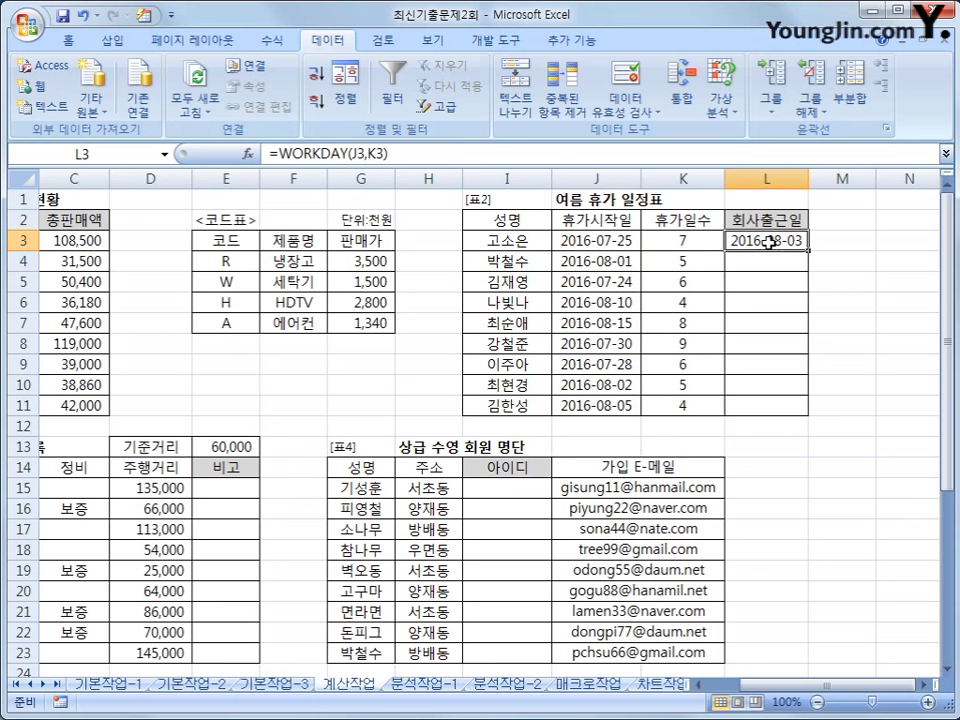
click(684, 240)
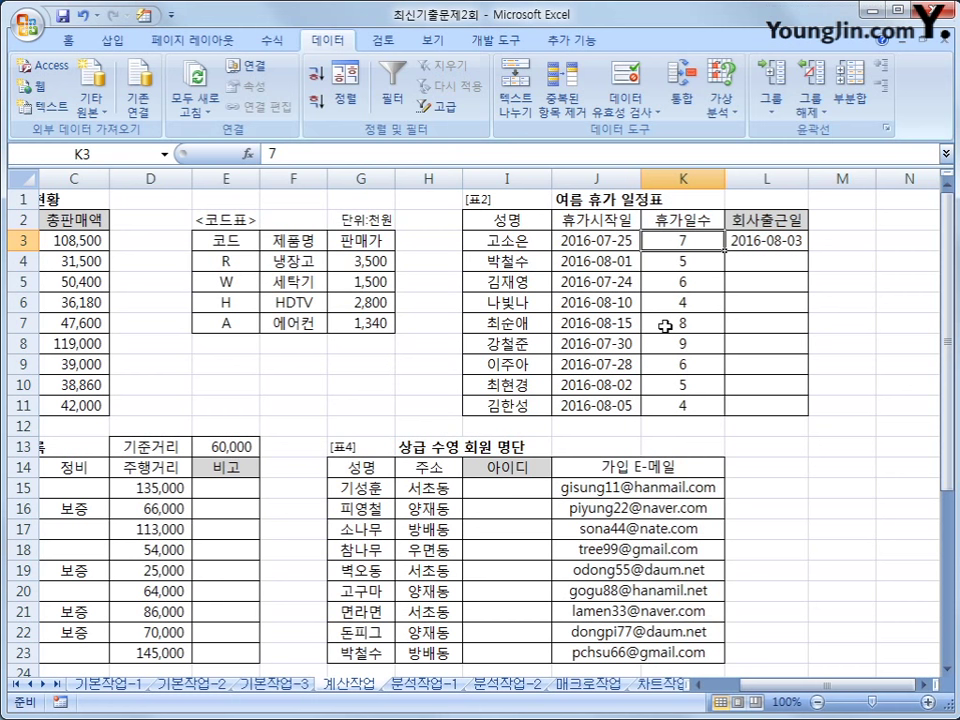
click(750, 242)
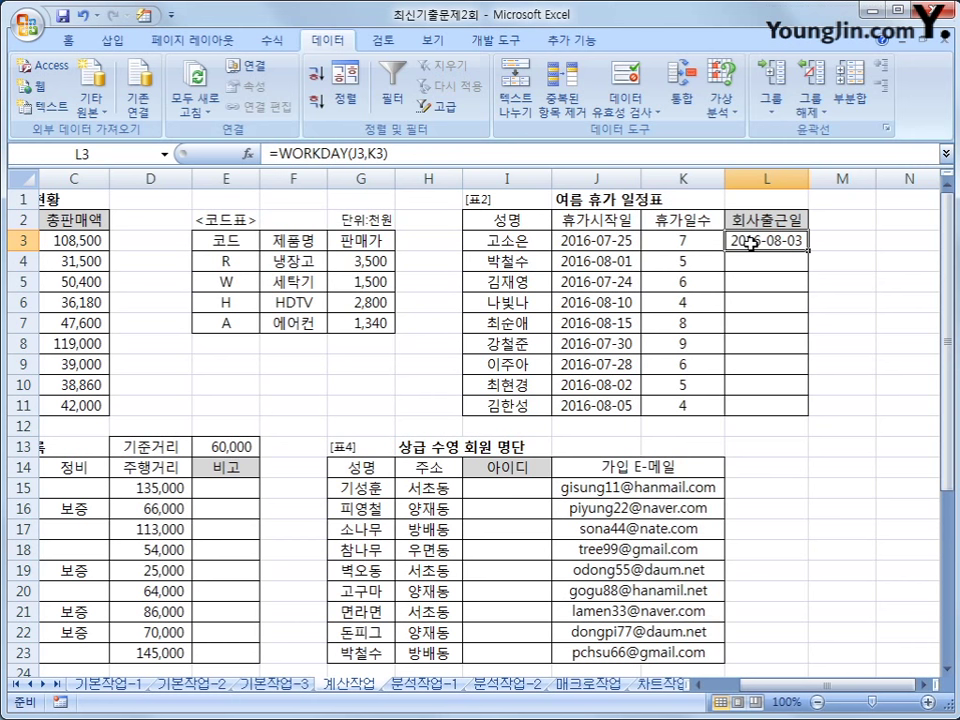
drag(808, 250, 811, 413)
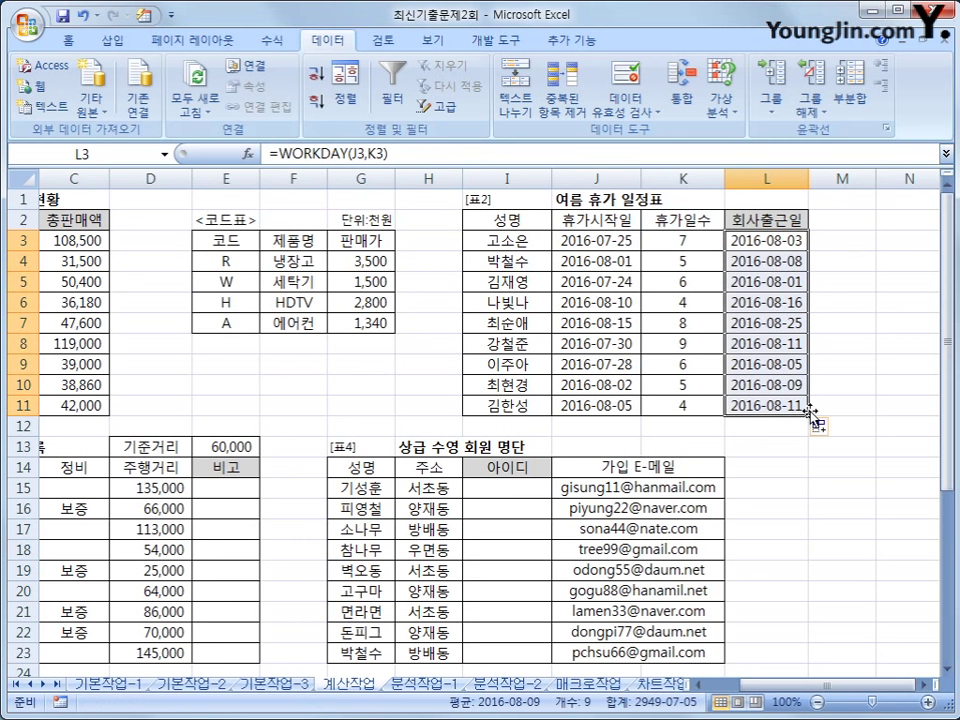
- Review the 주행거리 in D15 and 기준거리 in E13 of 표3, and start an IF formula in E15 under 비고
drag(818, 690, 800, 690)
scroll(472, 509, down, 1)
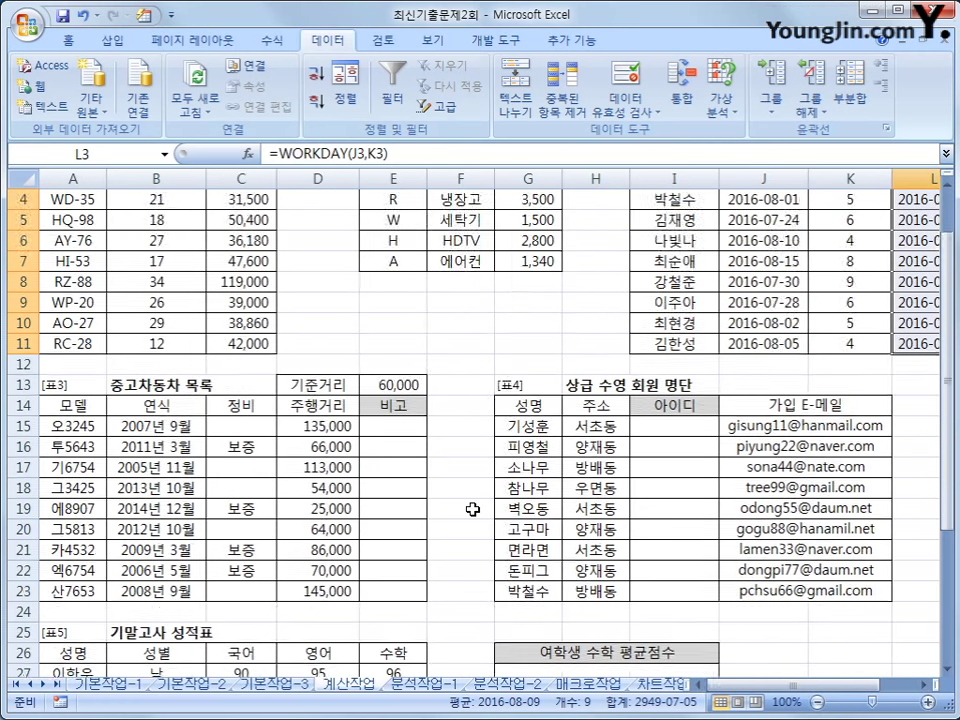
scroll(472, 509, down, 2)
click(397, 300)
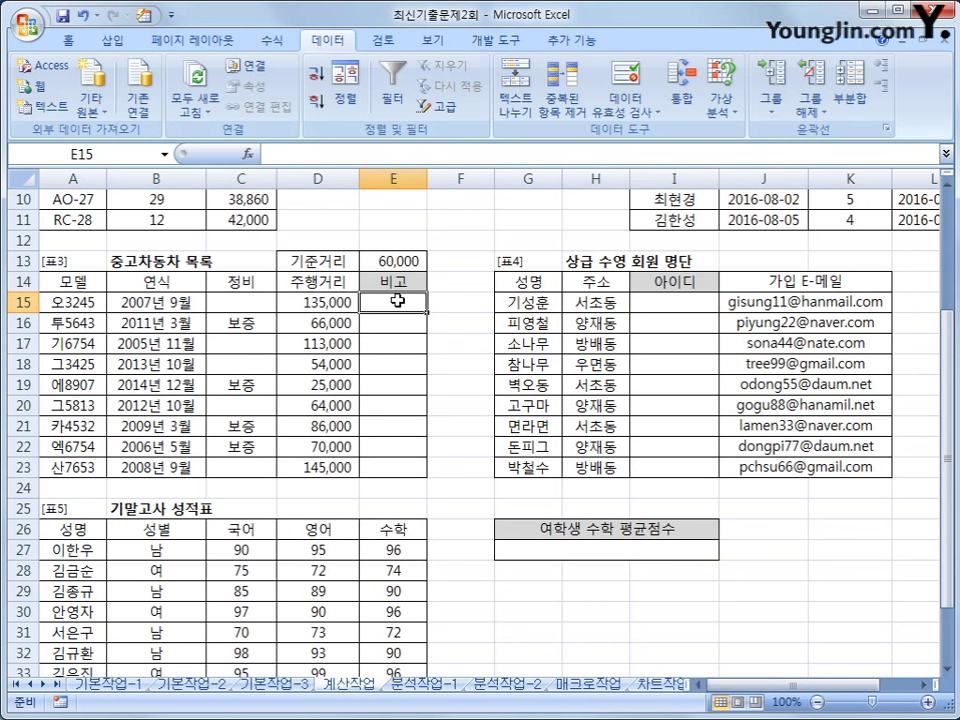
click(346, 300)
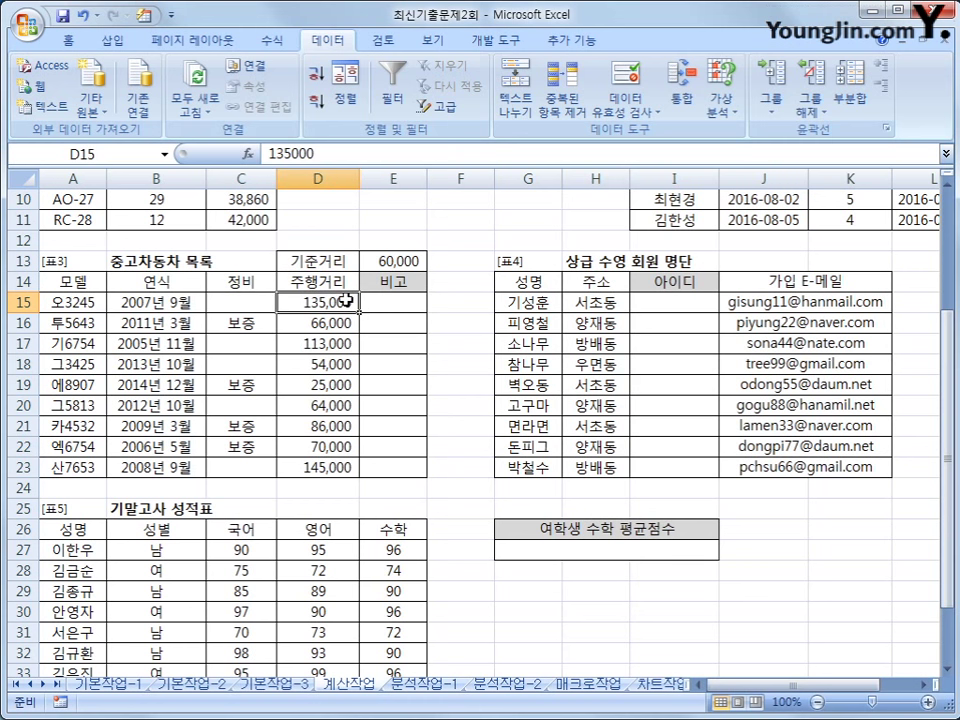
click(393, 262)
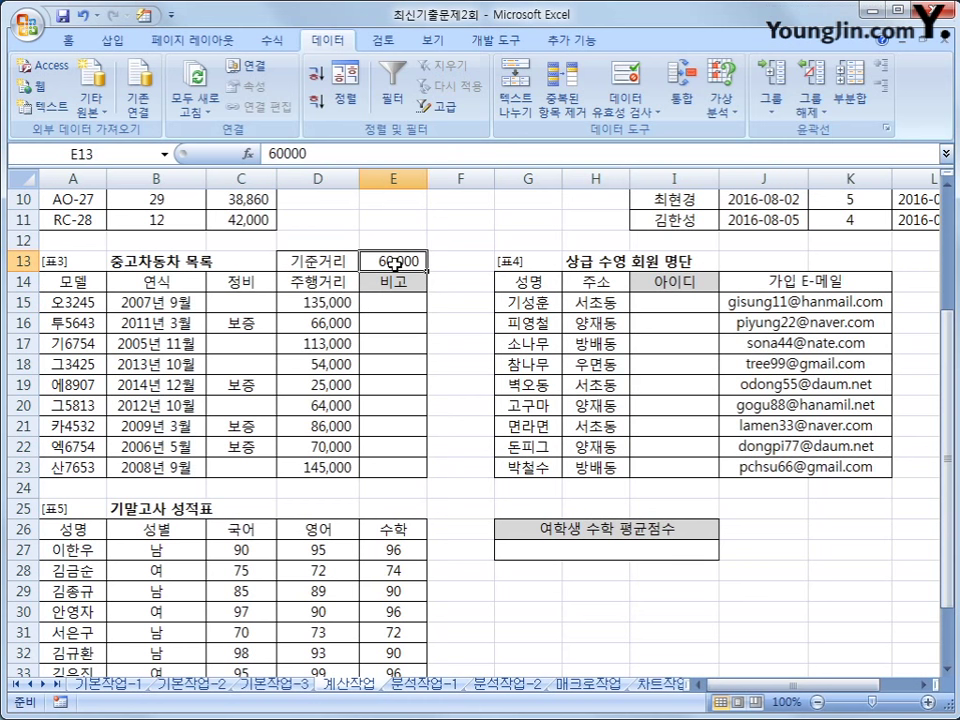
click(397, 298)
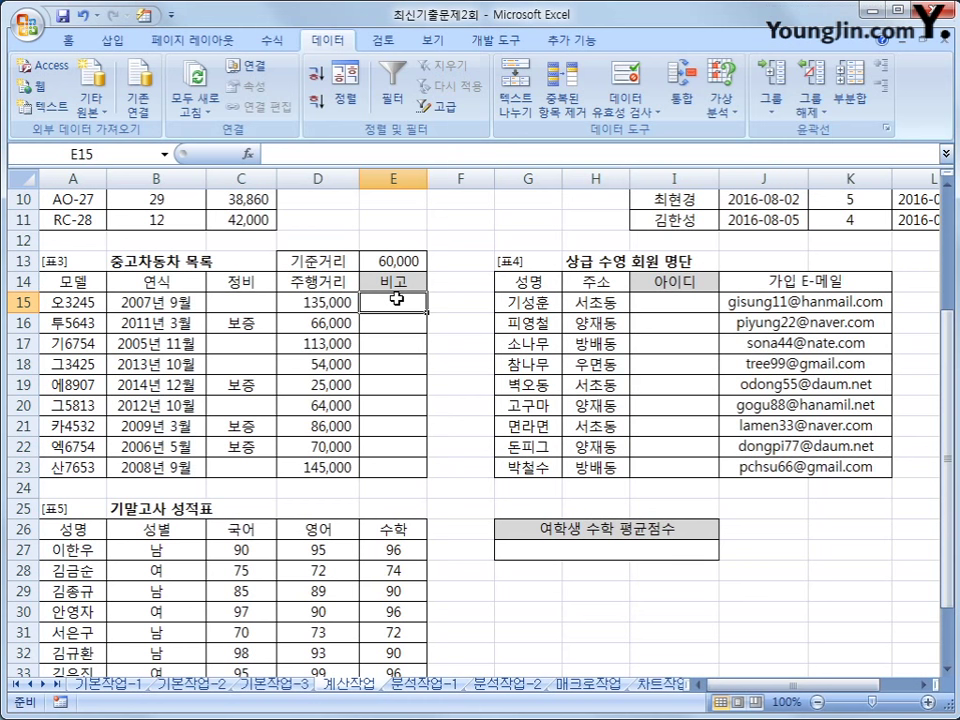
text(=)
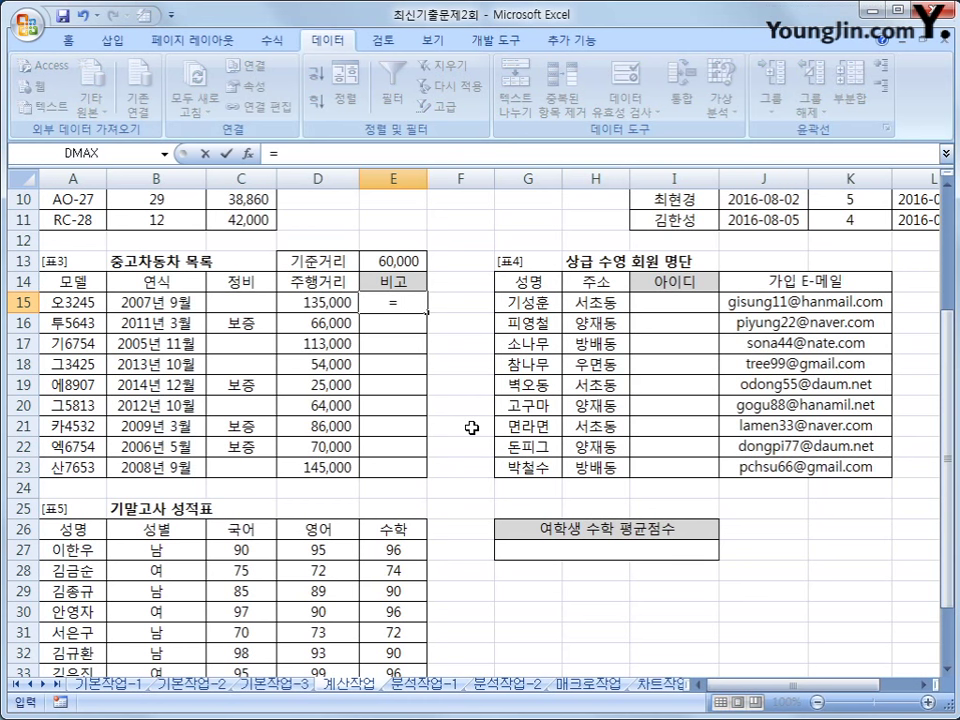
text(if()
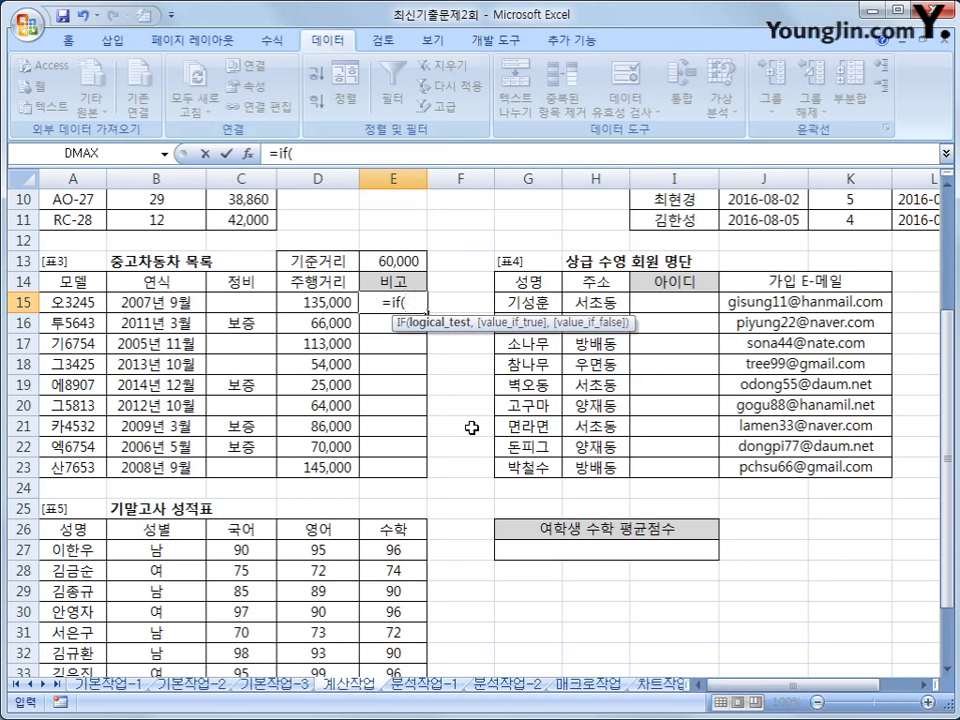
- Enter D15-$E$13<=0 as the logical test of the E15 IF formula and "최상급" as its value if true
click(298, 302)
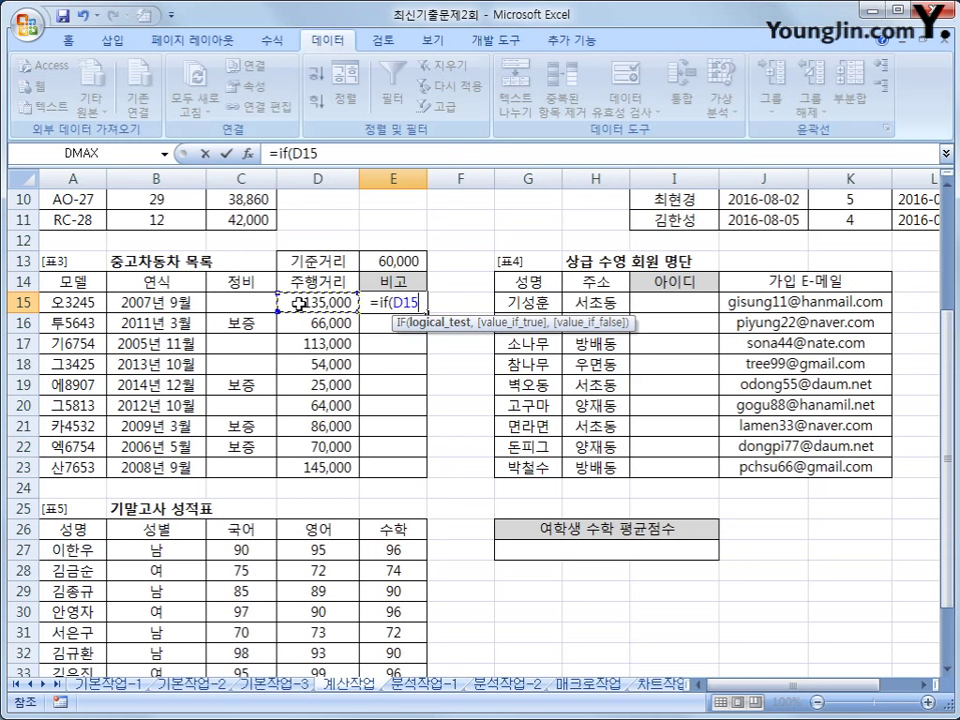
text(-)
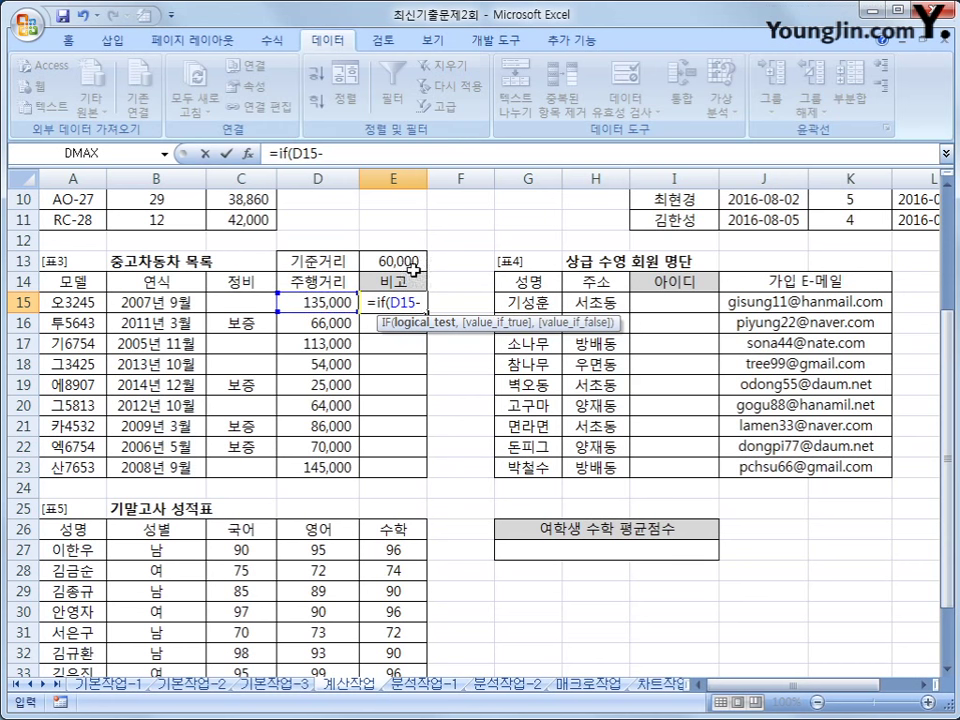
click(413, 265)
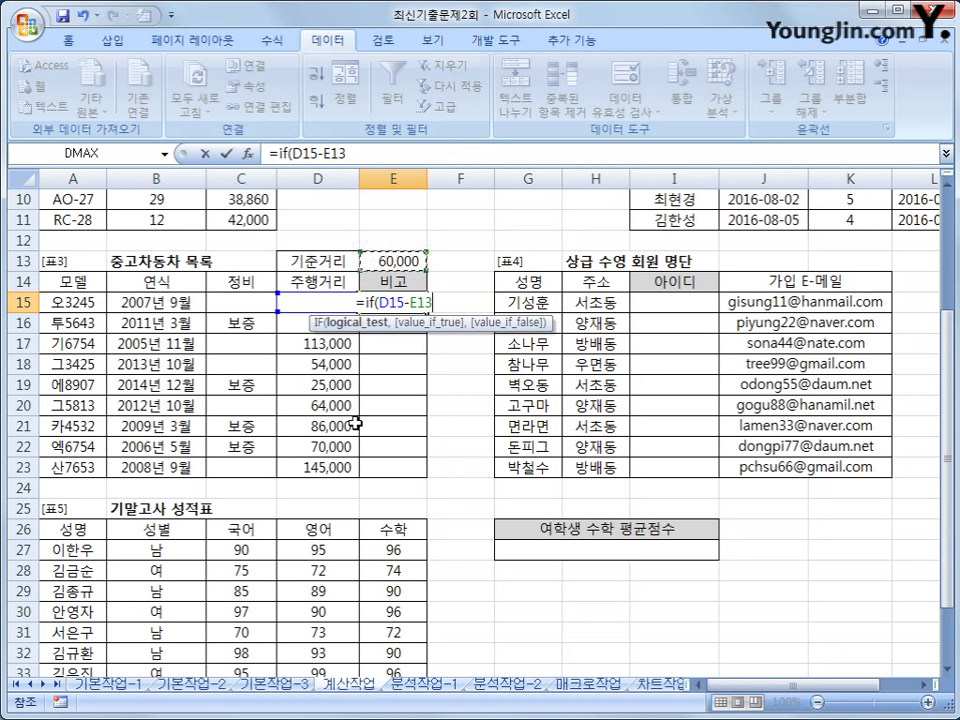
key(F4)
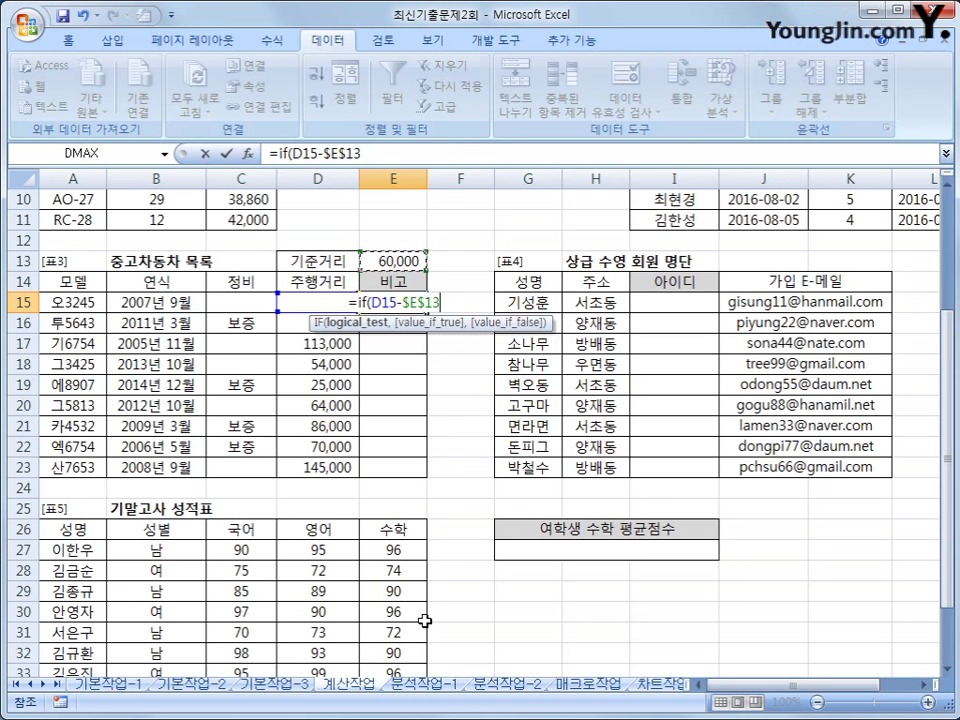
text(<=0)
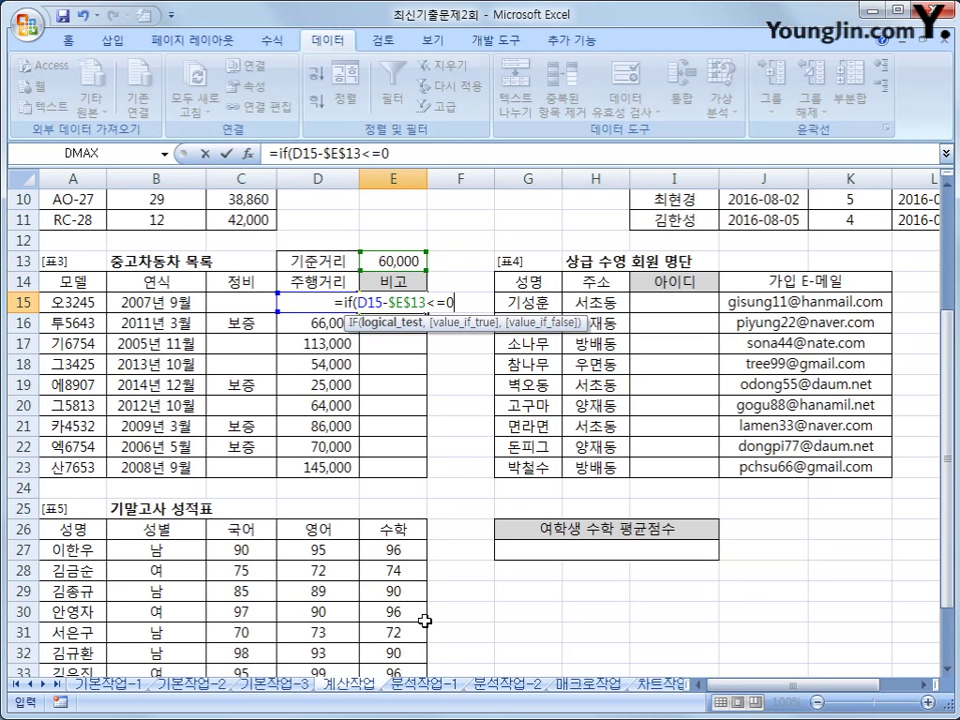
text(,"최)
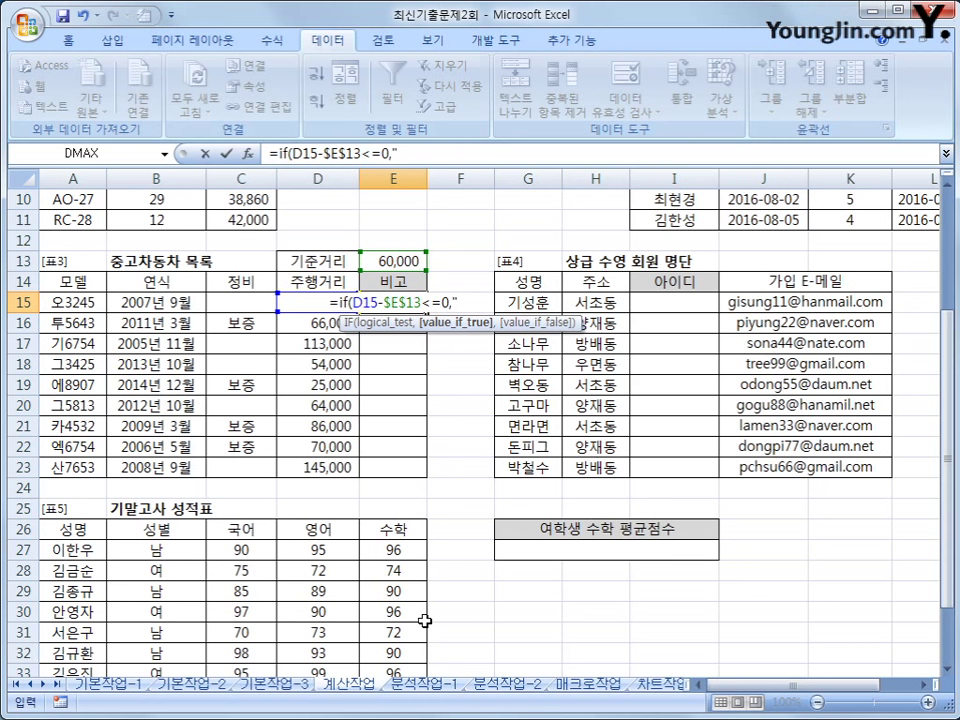
text(상급)
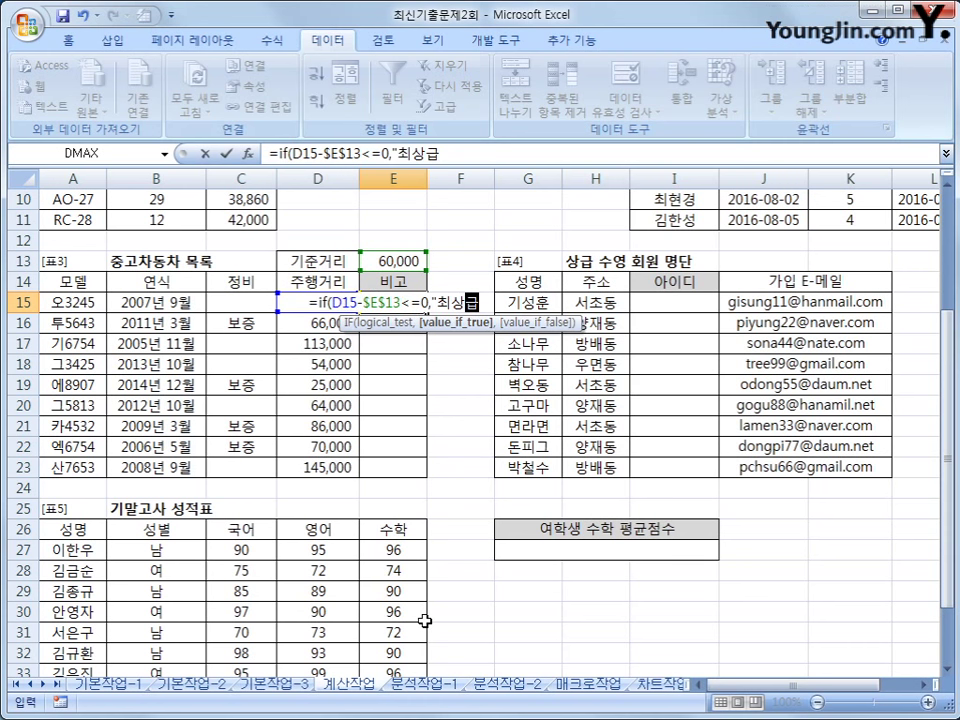
text(",)
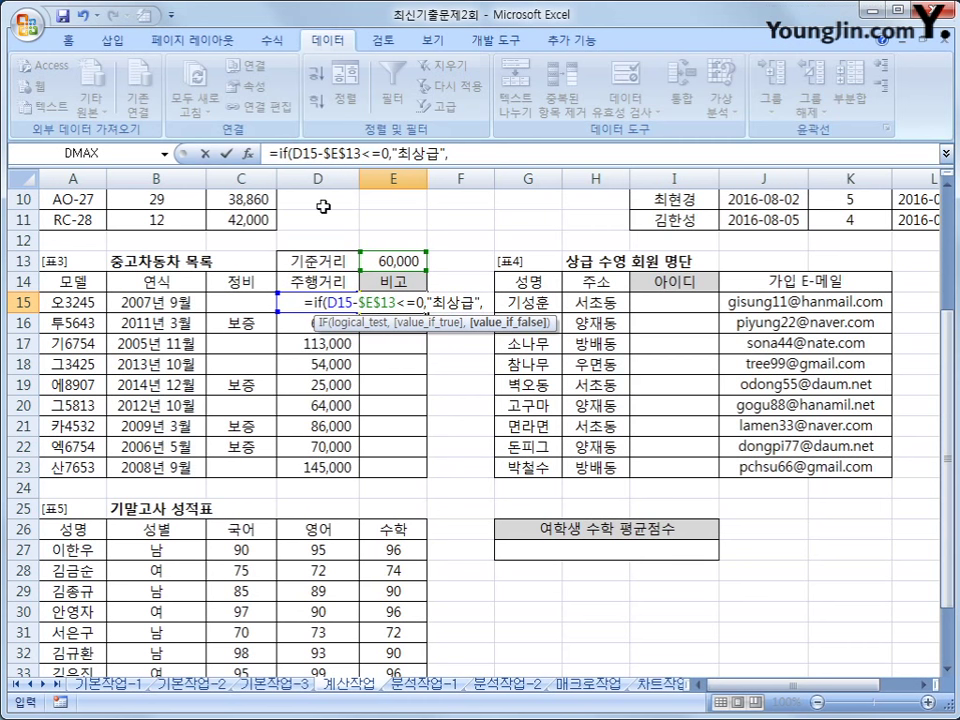
- Copy the IF part of the E15 formula and paste it at the end as the value if false
click(272, 155)
drag(272, 155, 465, 155)
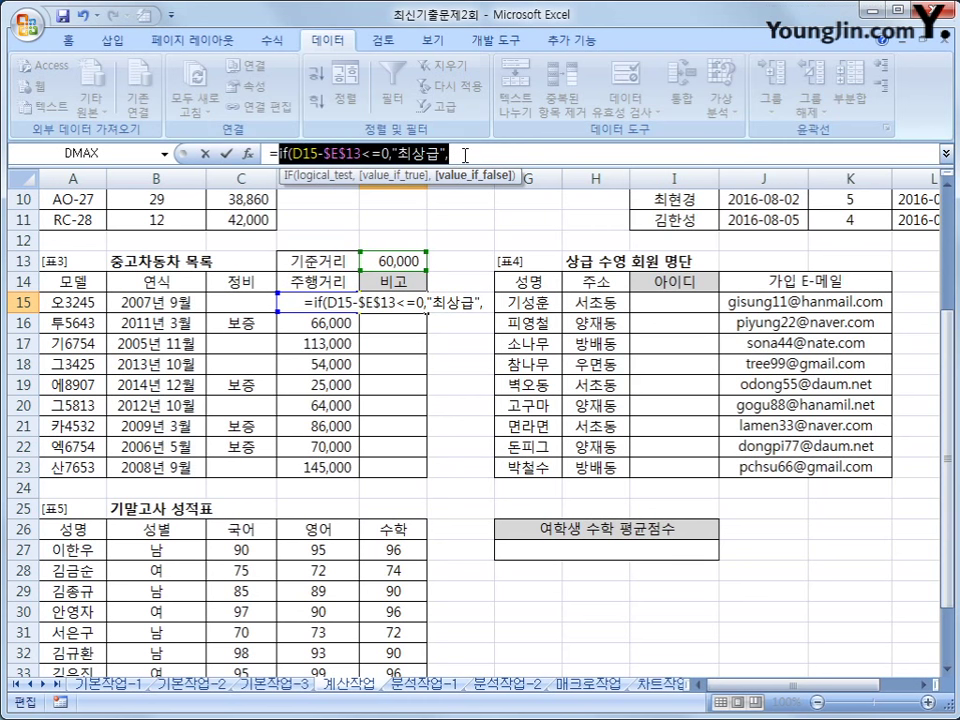
key(ctrl+c)
key(End)
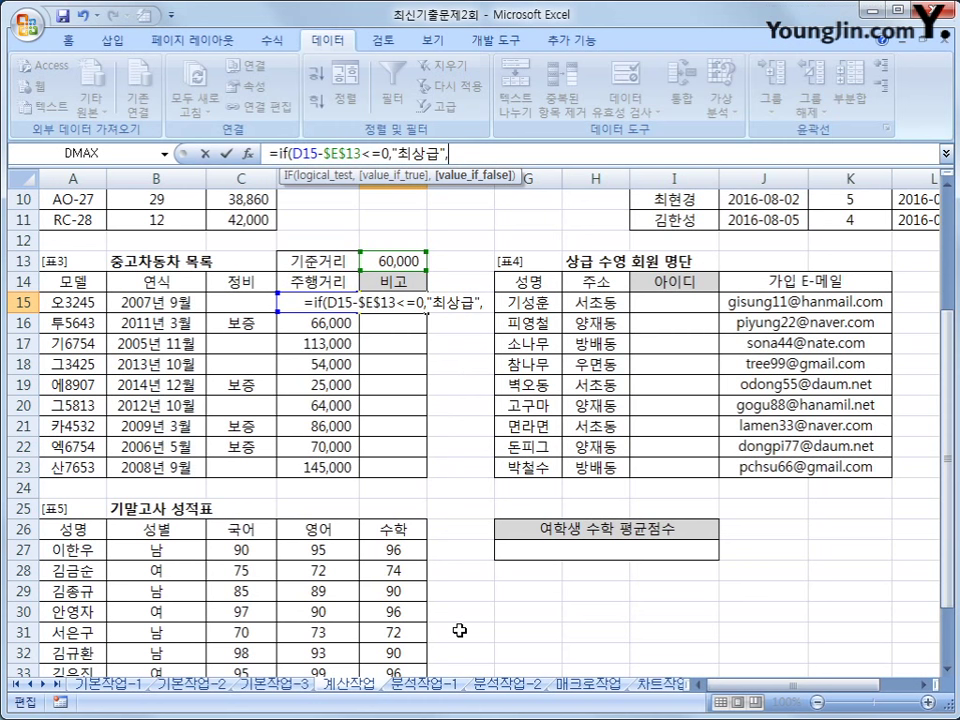
key(ctrl+v)
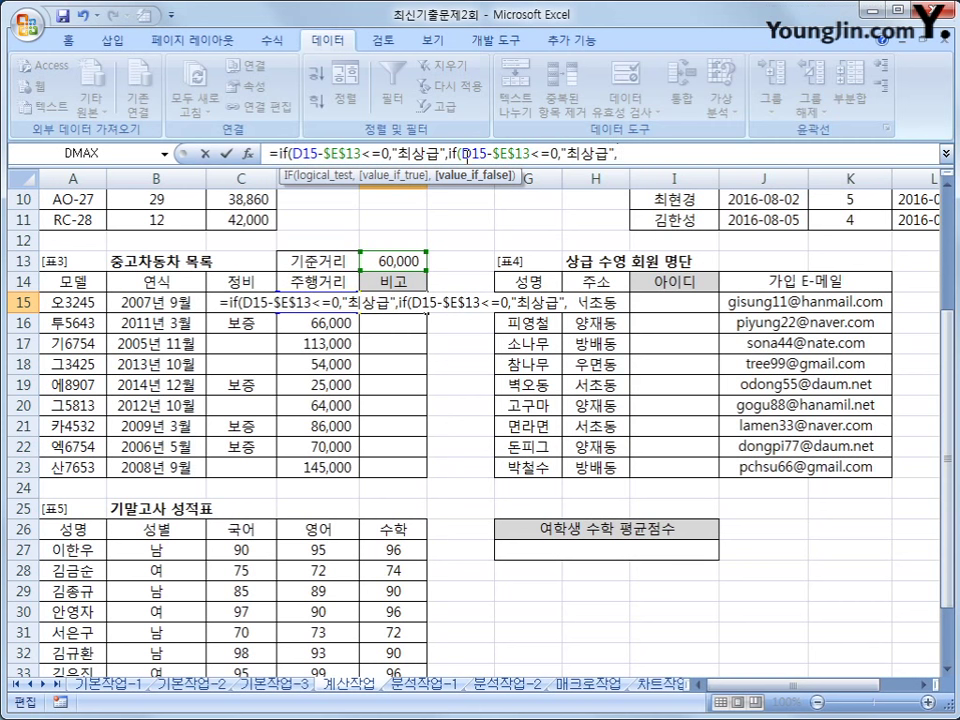
- Change the nested IF in E15 to test D15-$E$13<=20000 and return "상급" if true
click(550, 153)
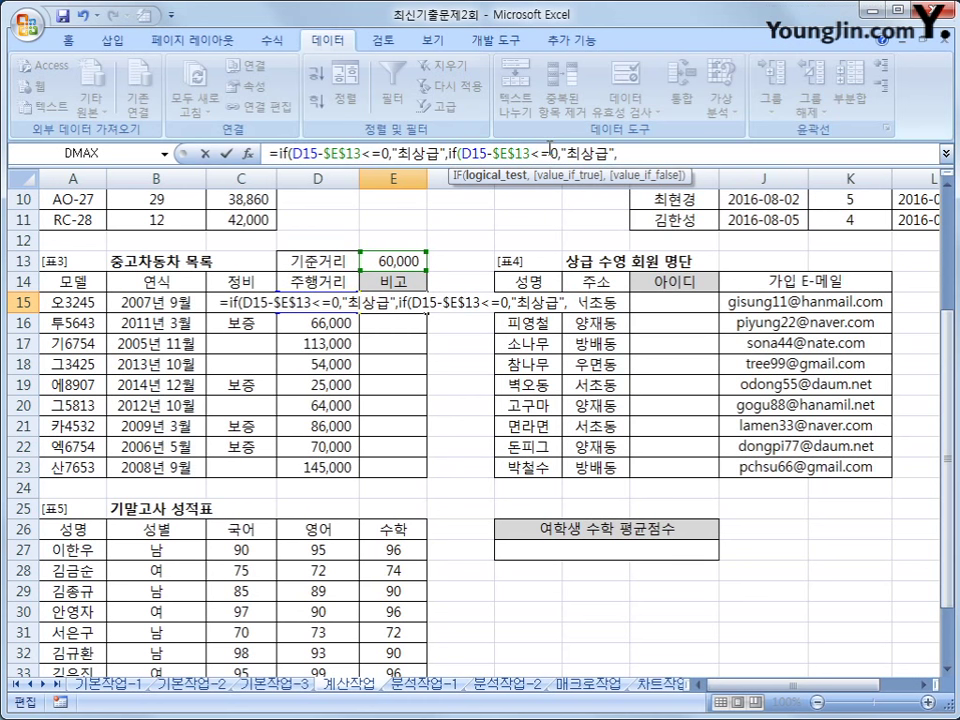
text(2000)
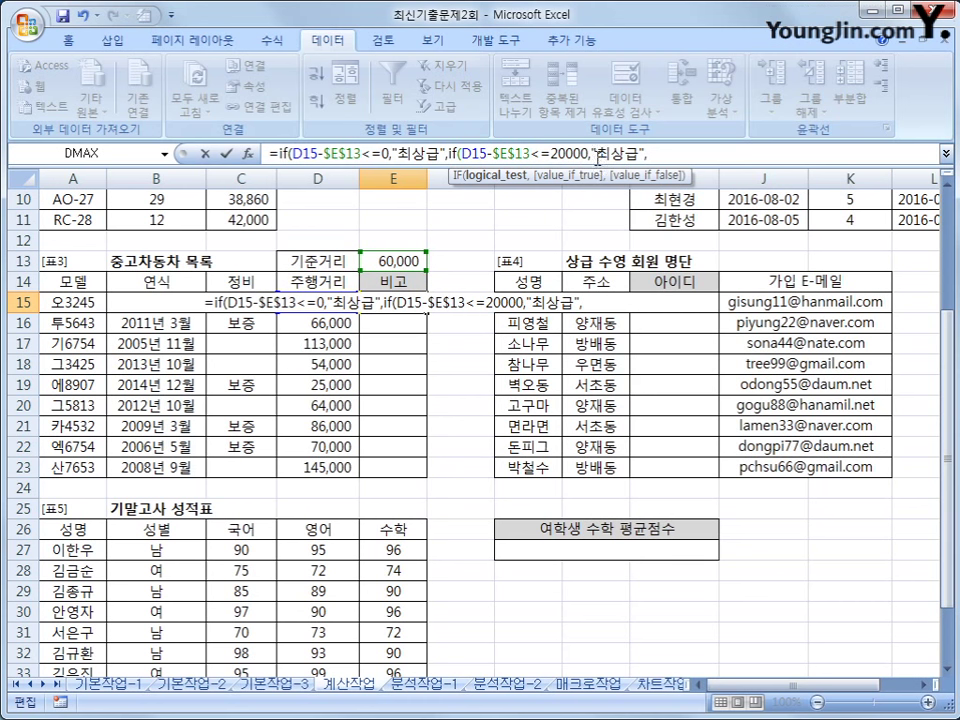
key(Right)
key(Right)
key(shift+Right)
key(Delete)
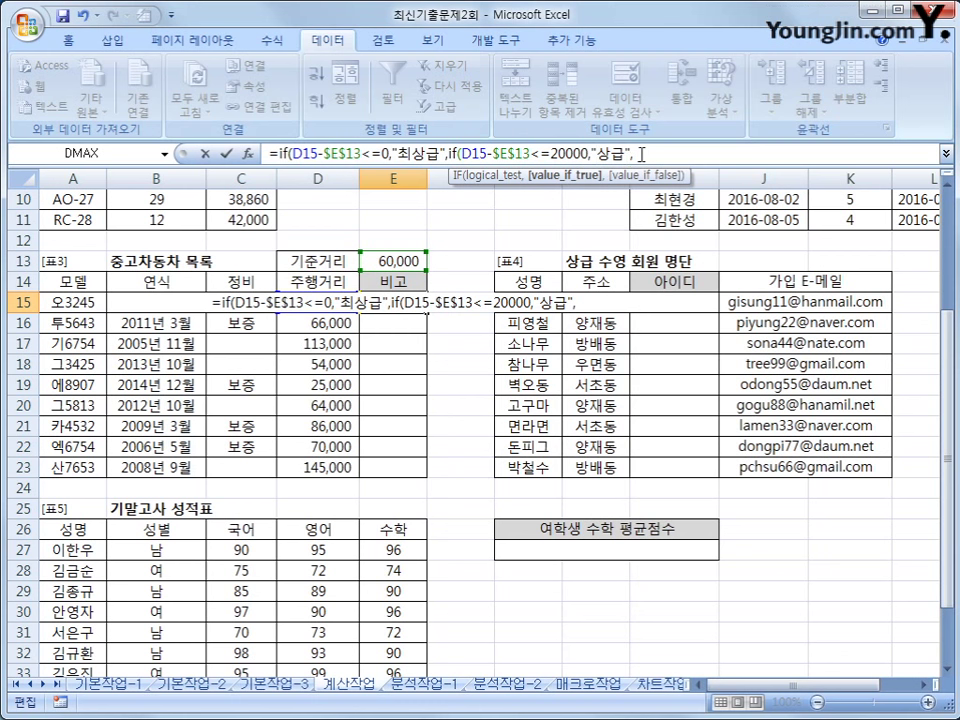
- Give the nested IF in E15 an empty text "" as its value if false, and complete the formula
click(641, 155)
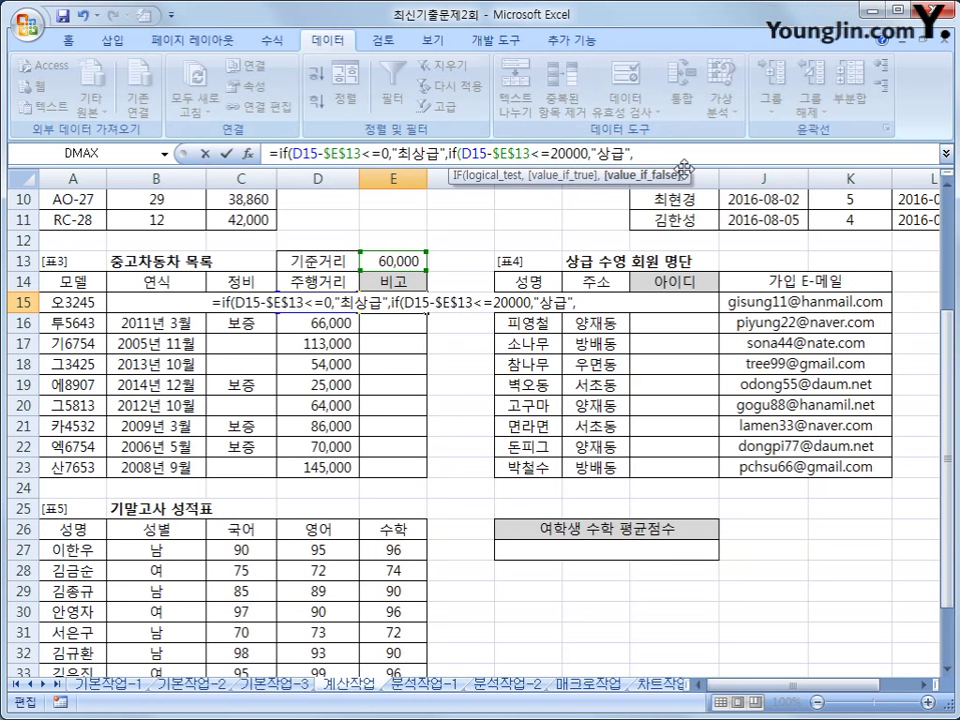
text("")
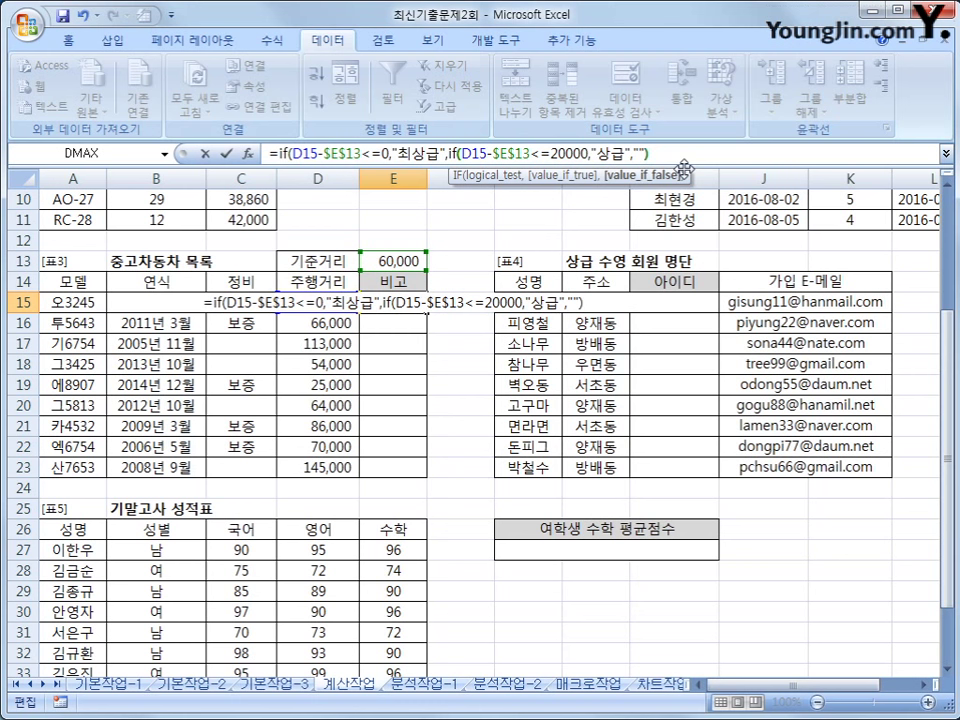
text())
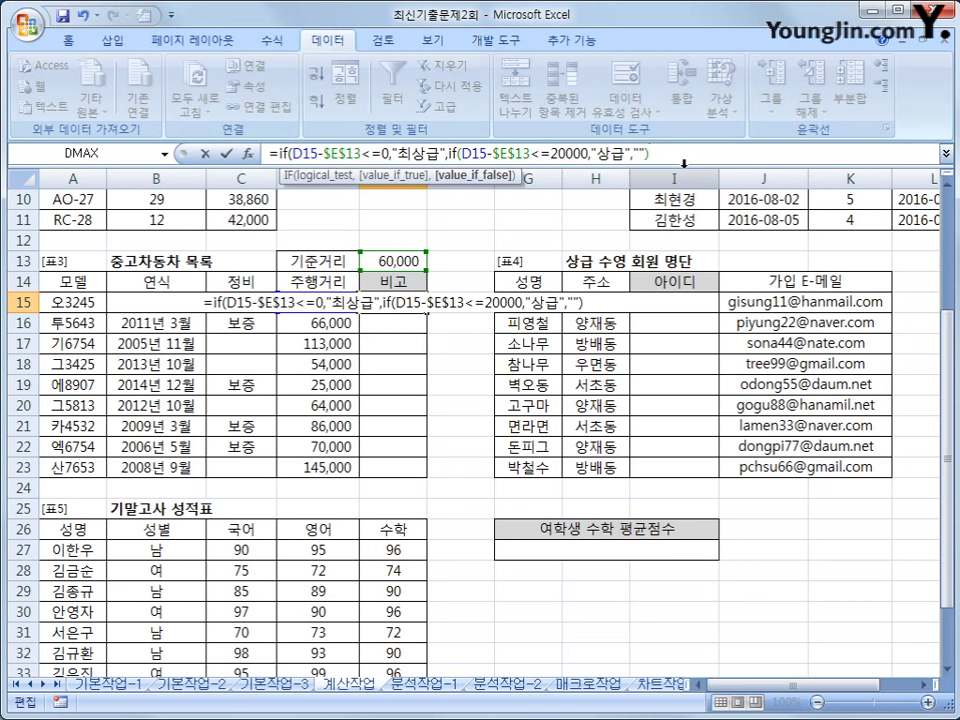
text())
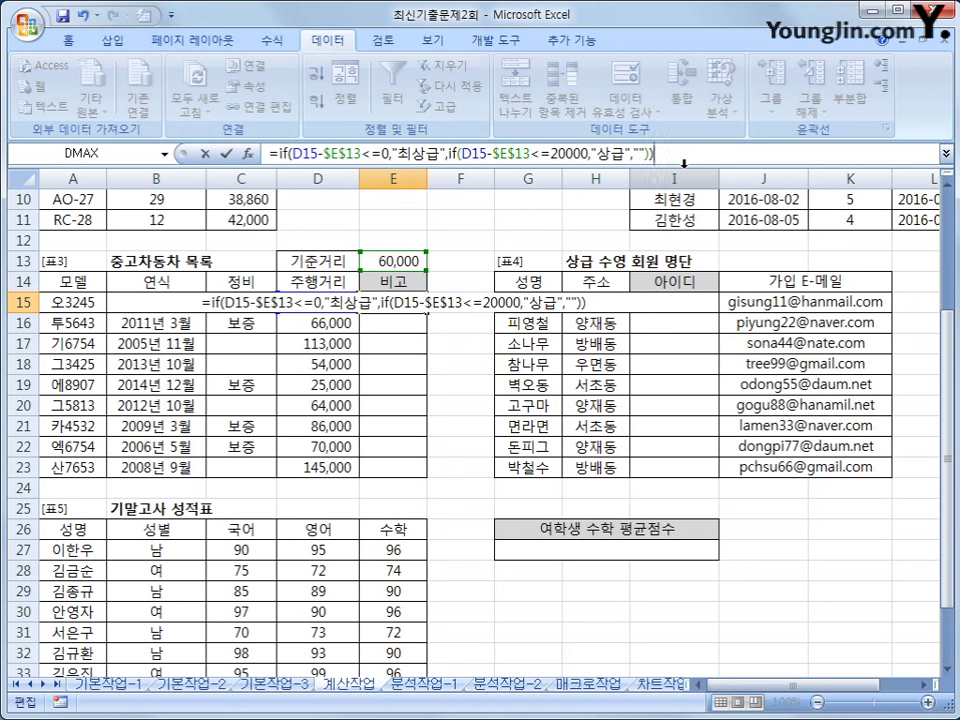
key(Return)
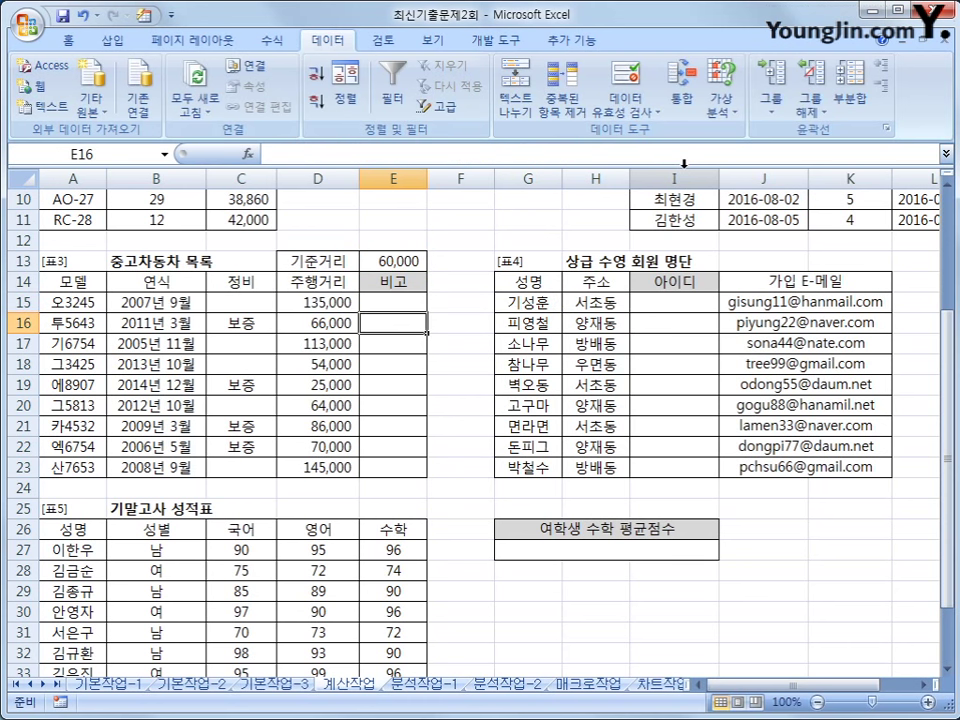
- Fill the E15 비고 formula down to E23 and check the formula in E23
click(377, 295)
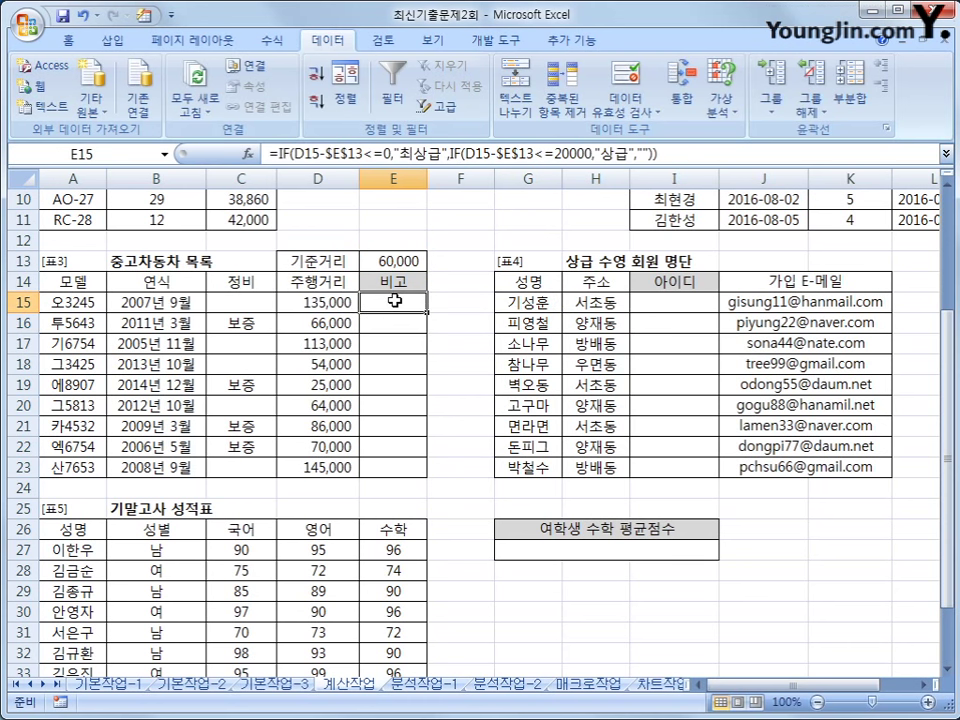
drag(421, 315, 426, 468)
click(401, 468)
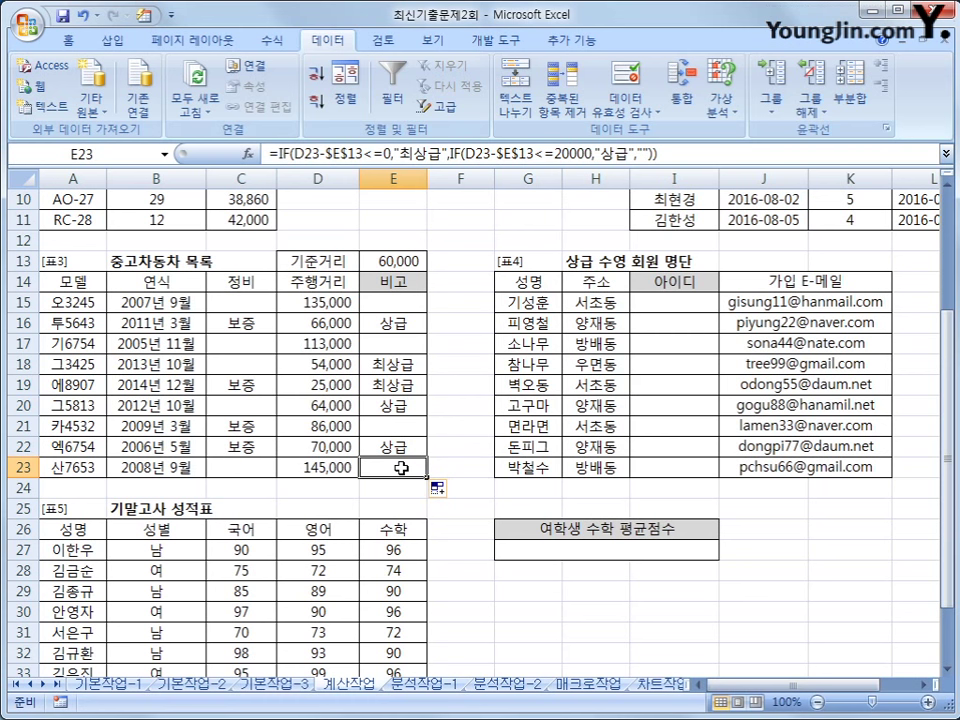
- Check the 가입 E-메일 in J15, and start a MID formula in I15 under 아이디 with J15 as text and 1 as start position
click(663, 304)
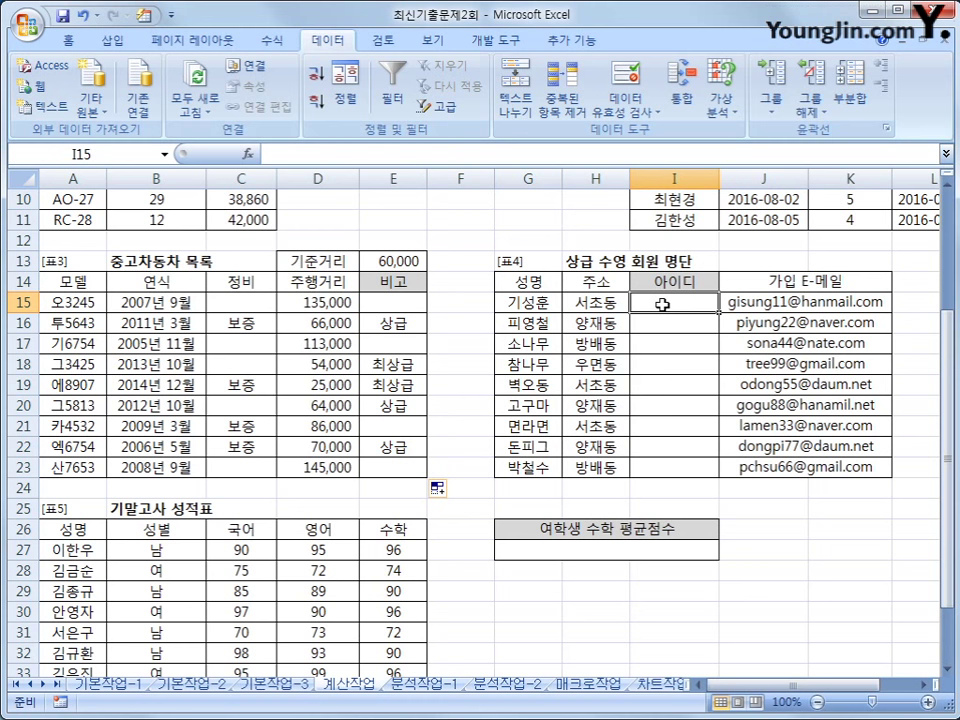
click(797, 302)
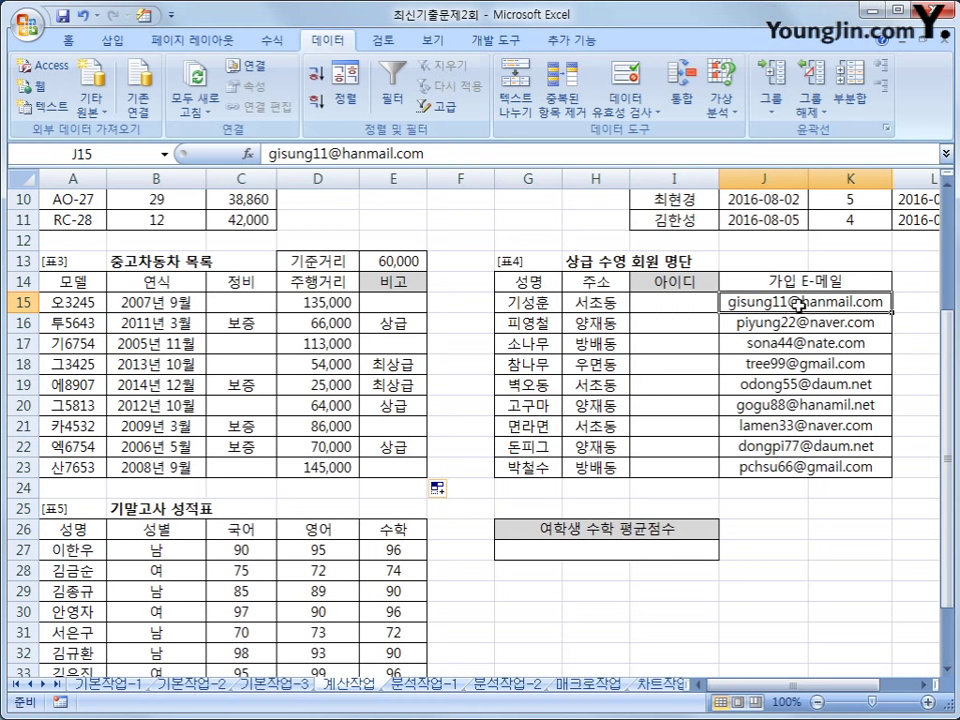
click(697, 311)
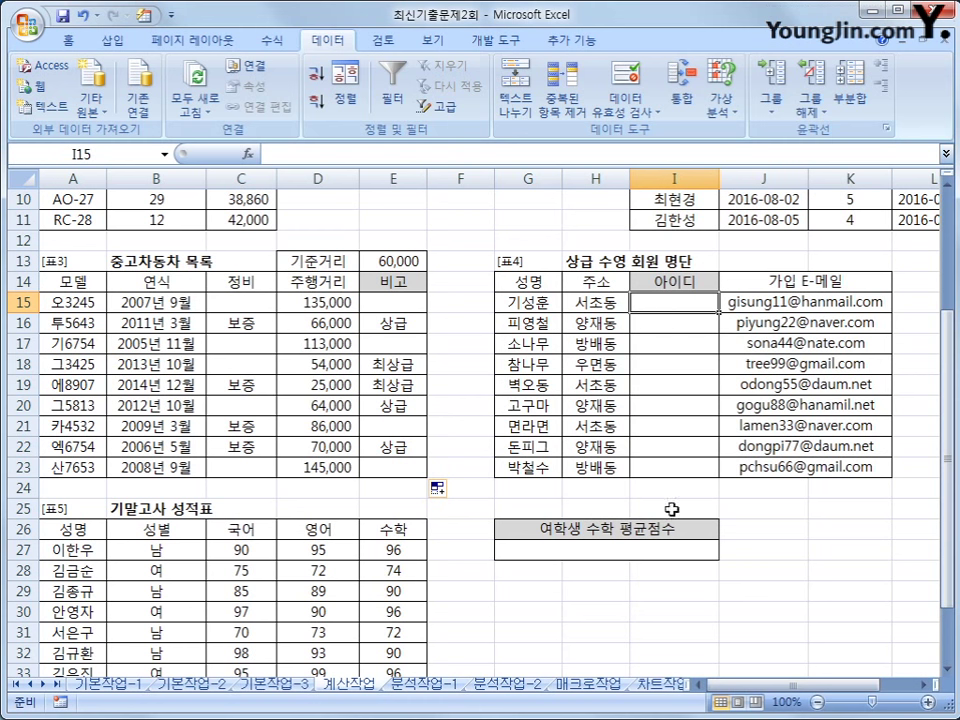
text(=)
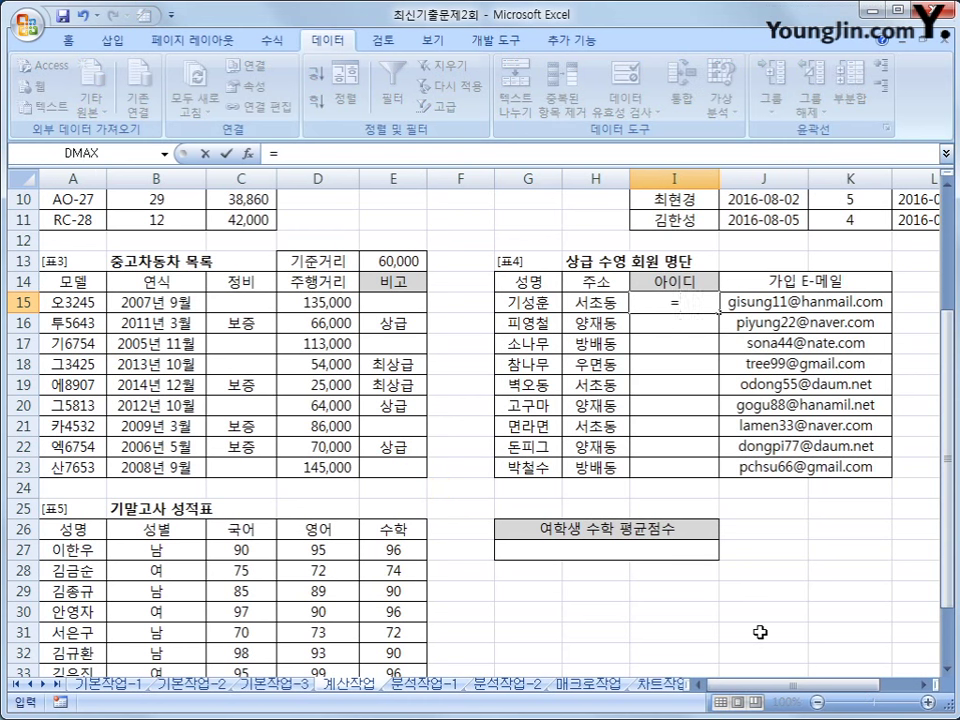
text(mid()
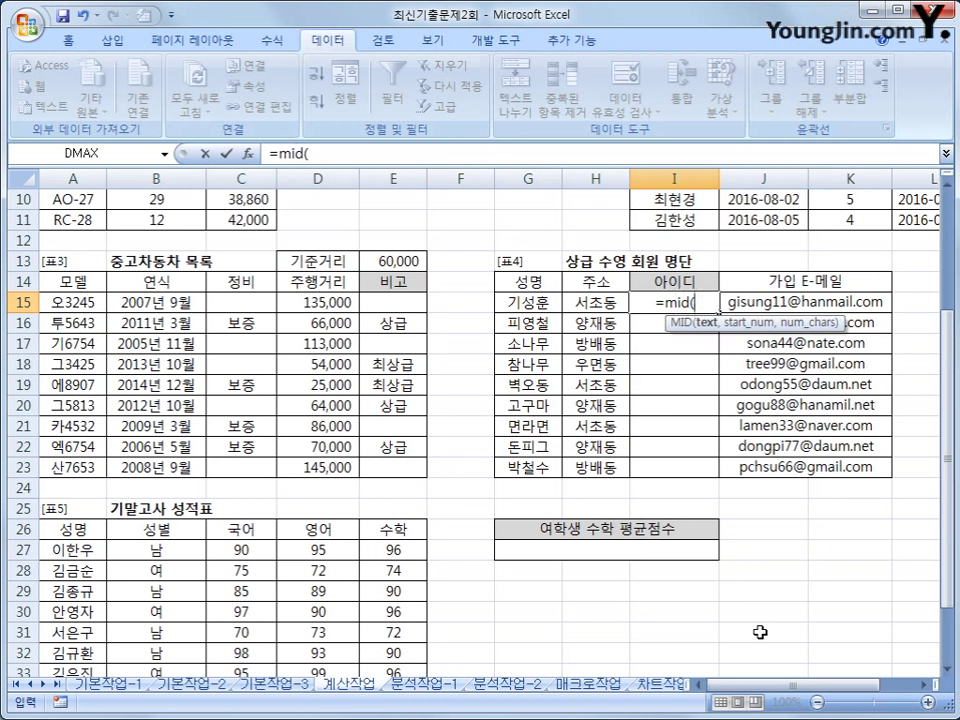
click(790, 304)
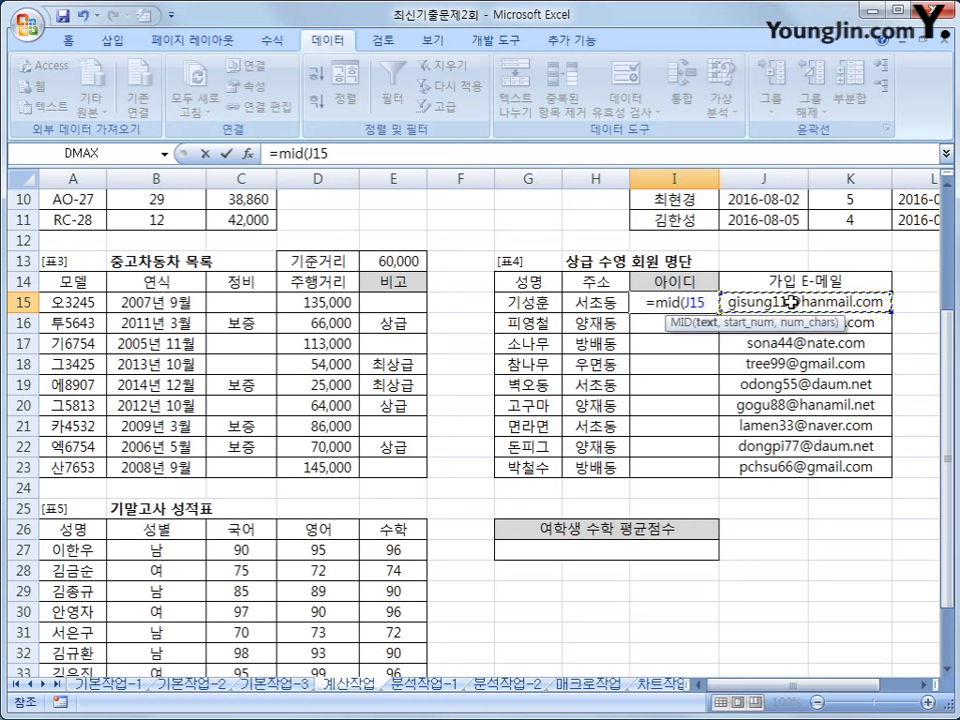
text(,)
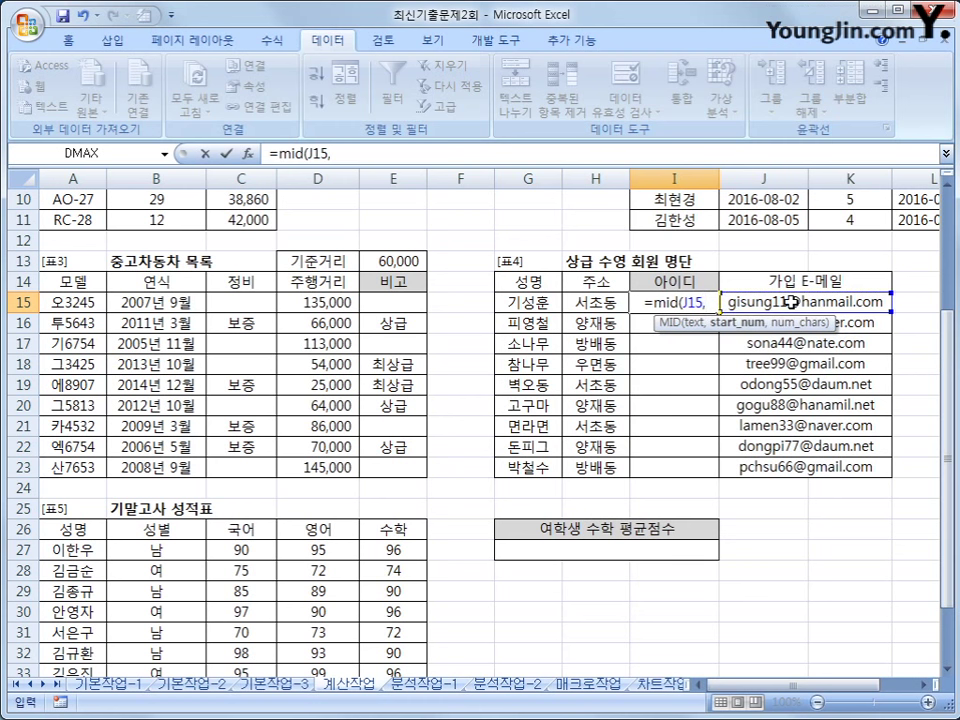
text(1,)
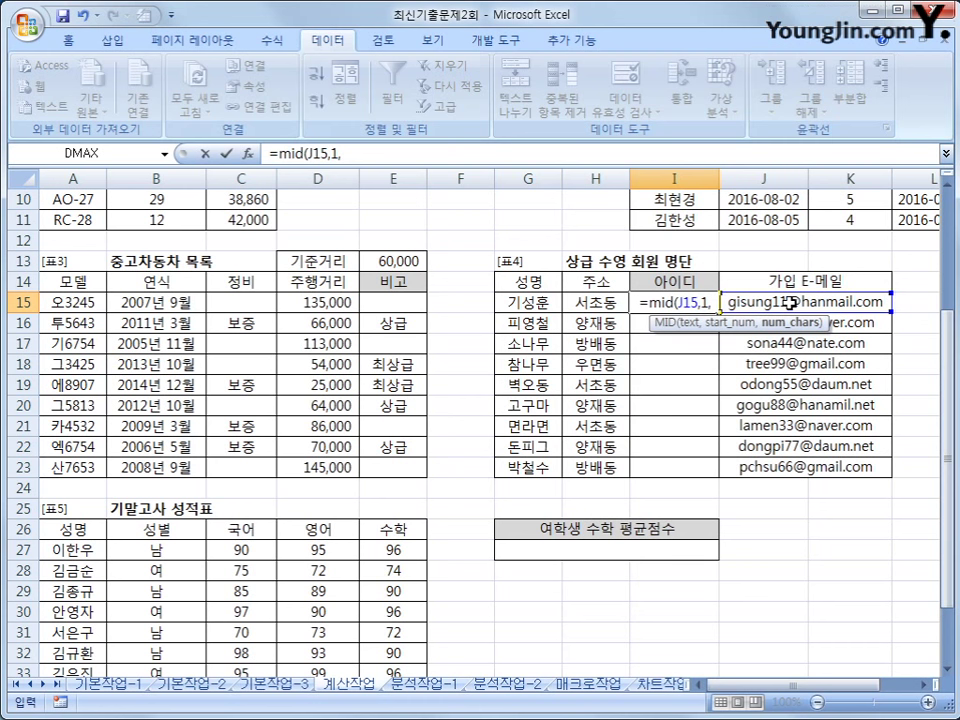
- Nest a SEARCH function as the number of characters in the I15 MID formula, with "@" as the text to find
text(sea)
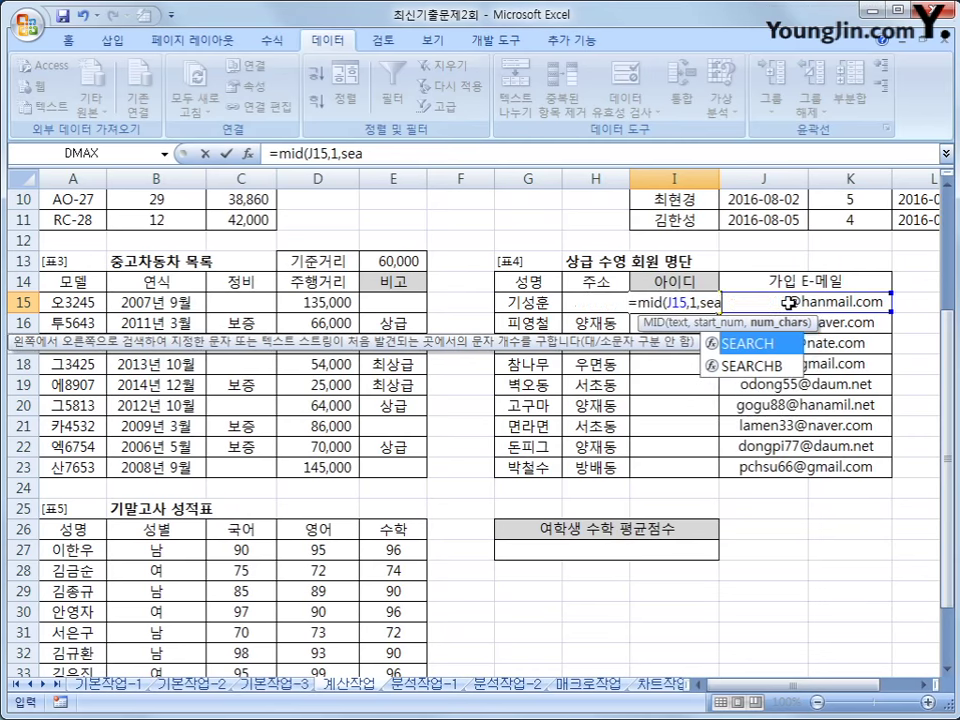
text(rch)
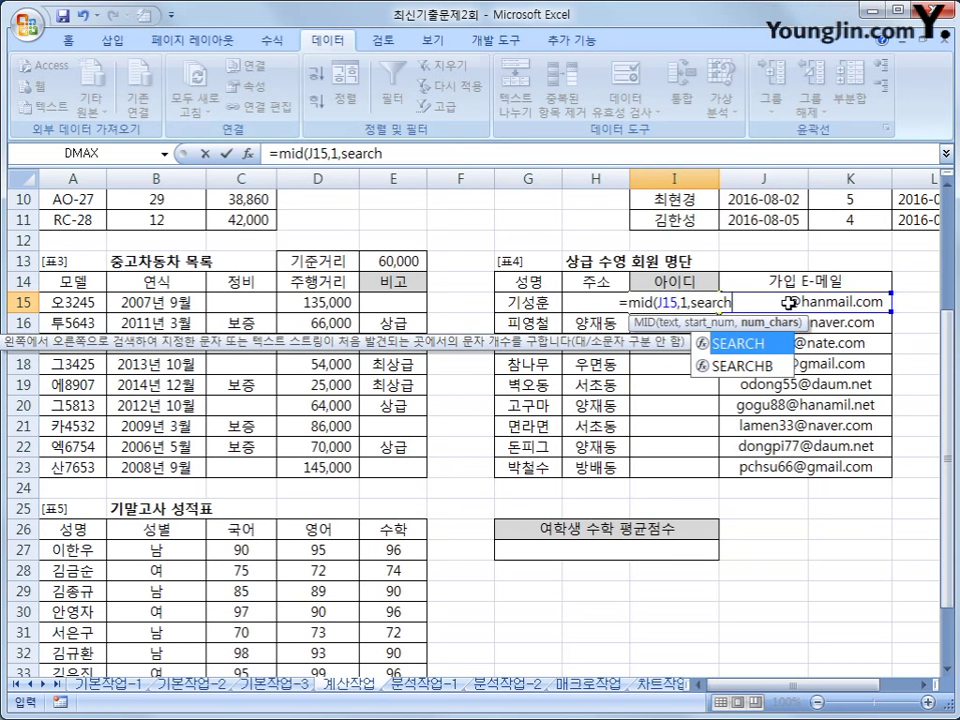
key(Tab)
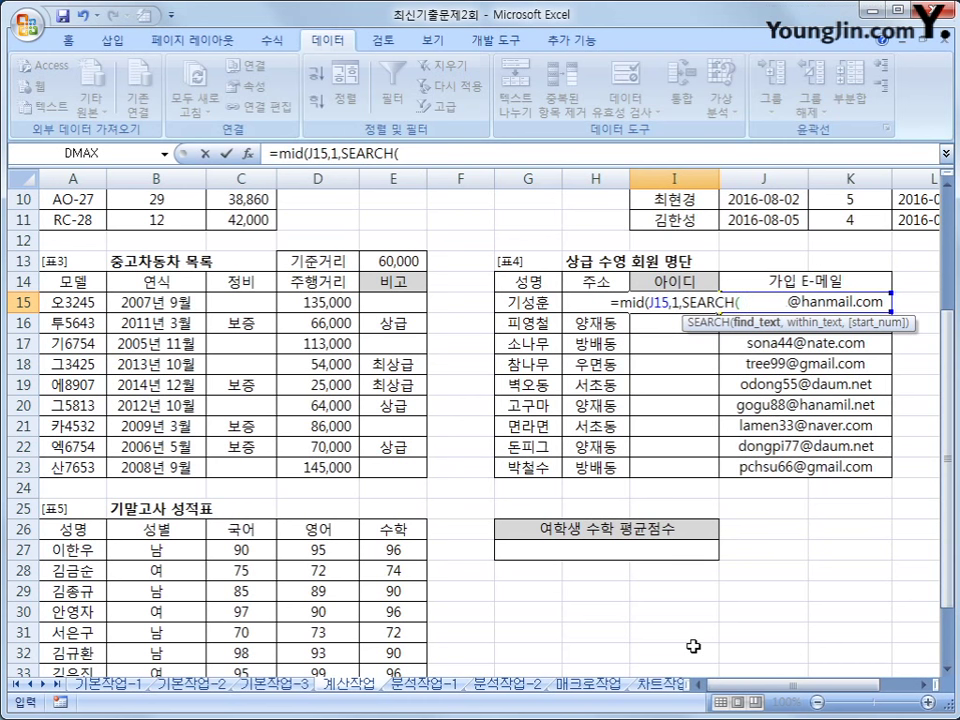
text(")
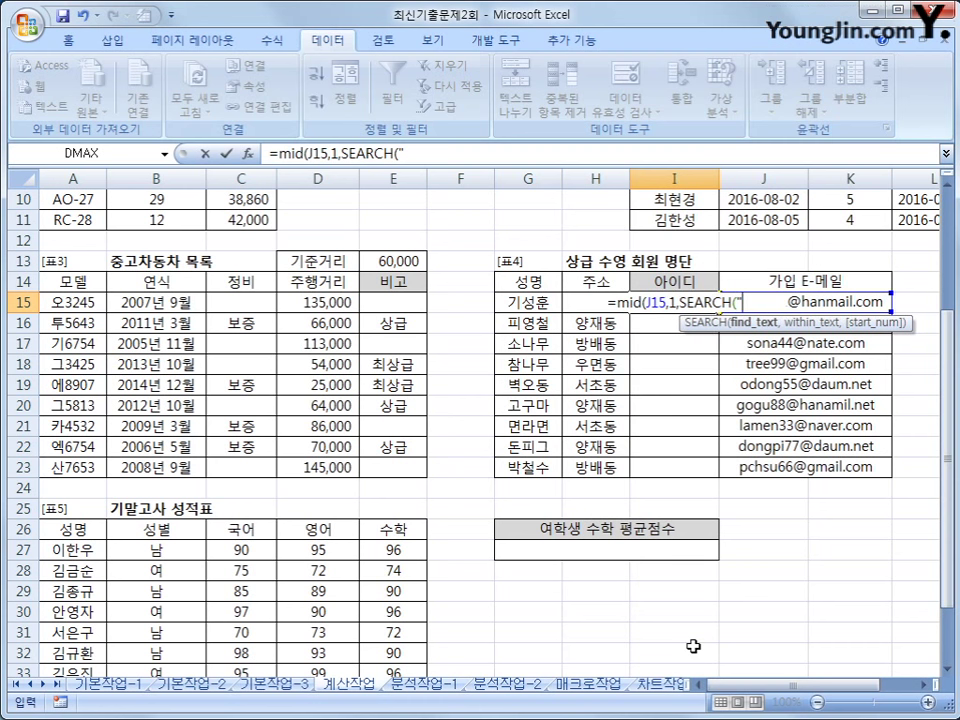
text(@")
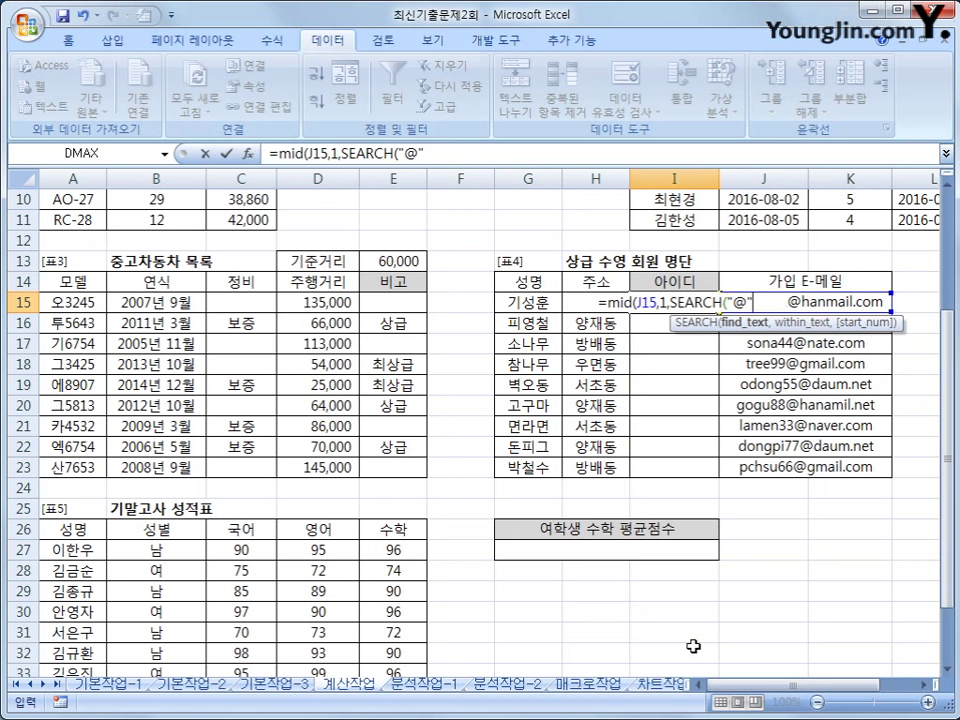
text(,)
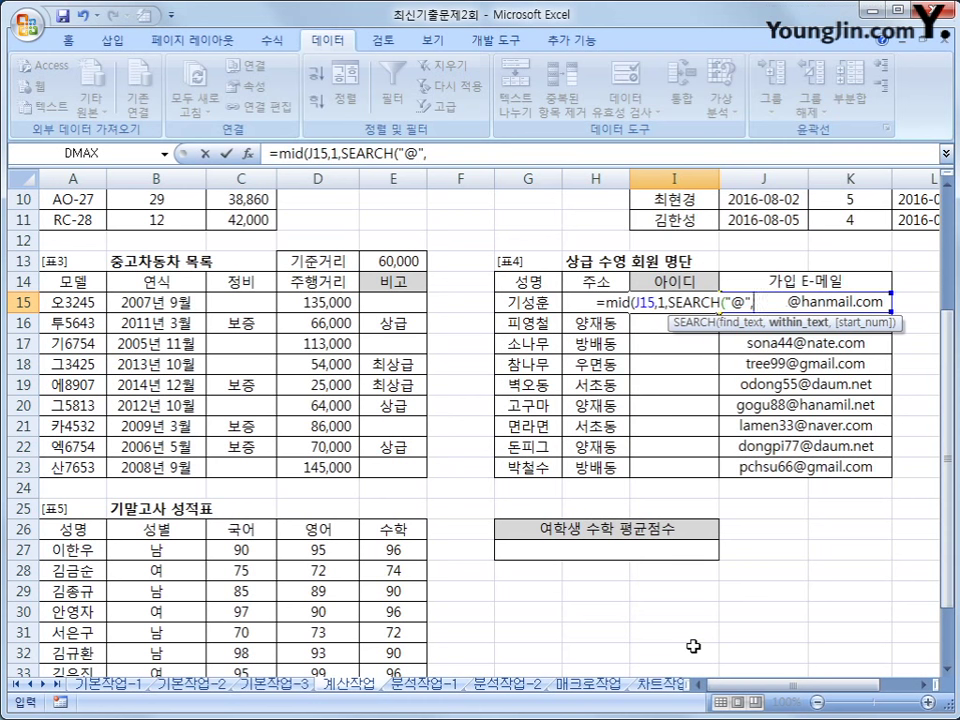
- Complete the I15 formula by having SEARCH look within J15 from position 1, and reselect I15
click(816, 300)
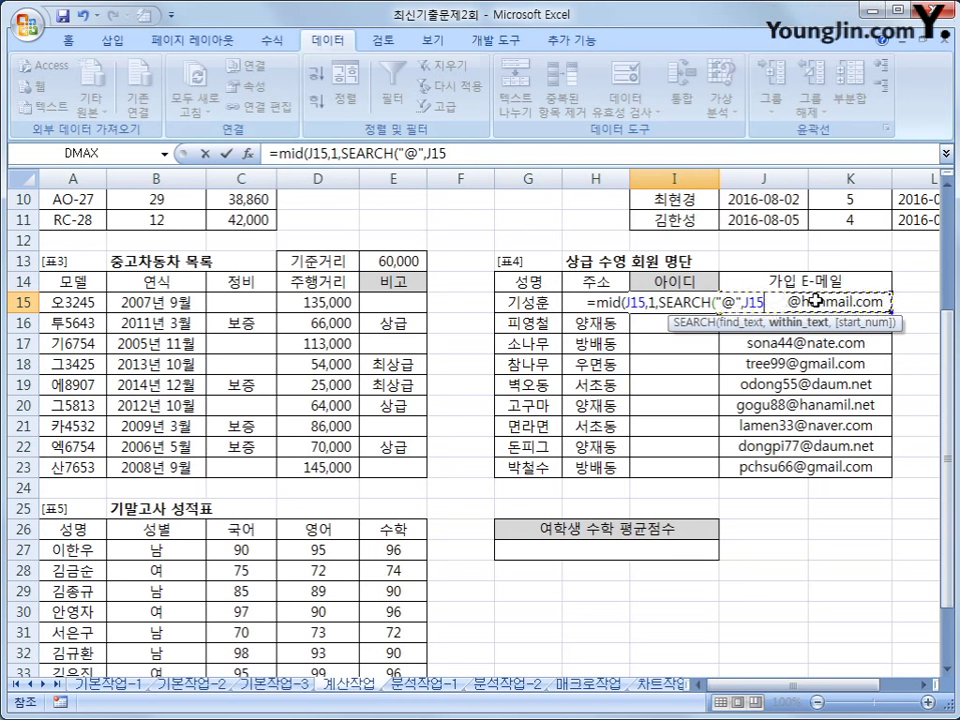
text(,)
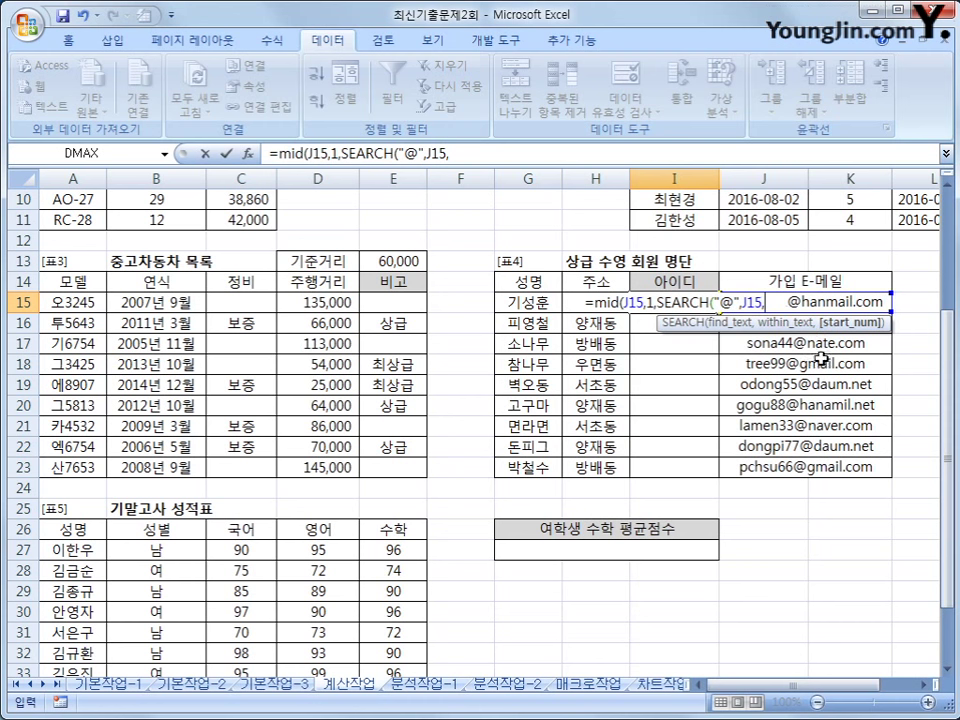
text(1)
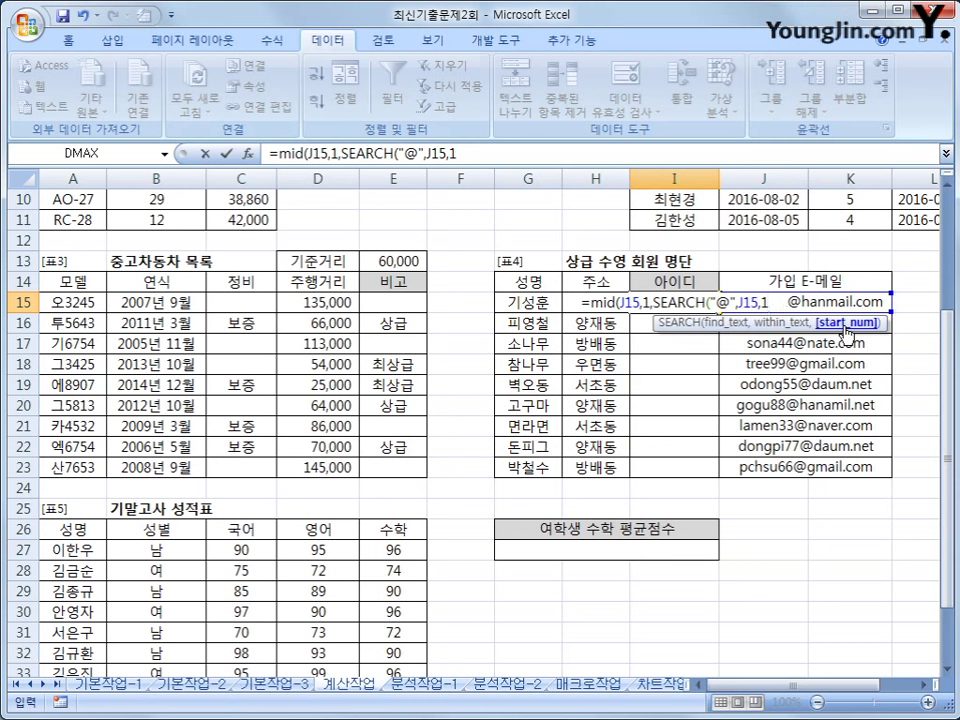
text())
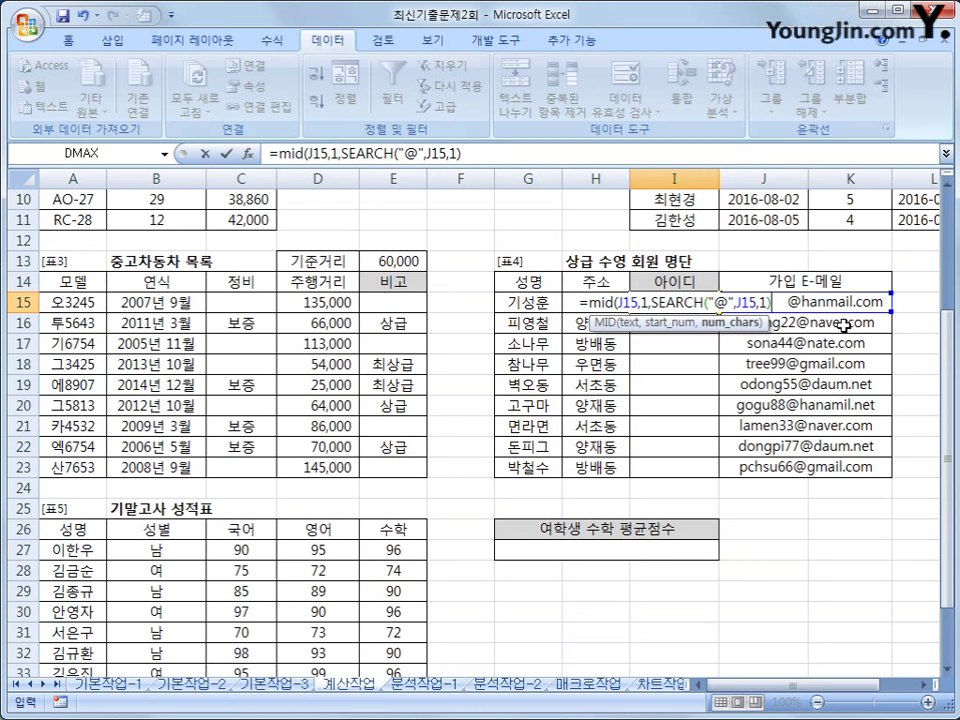
text())
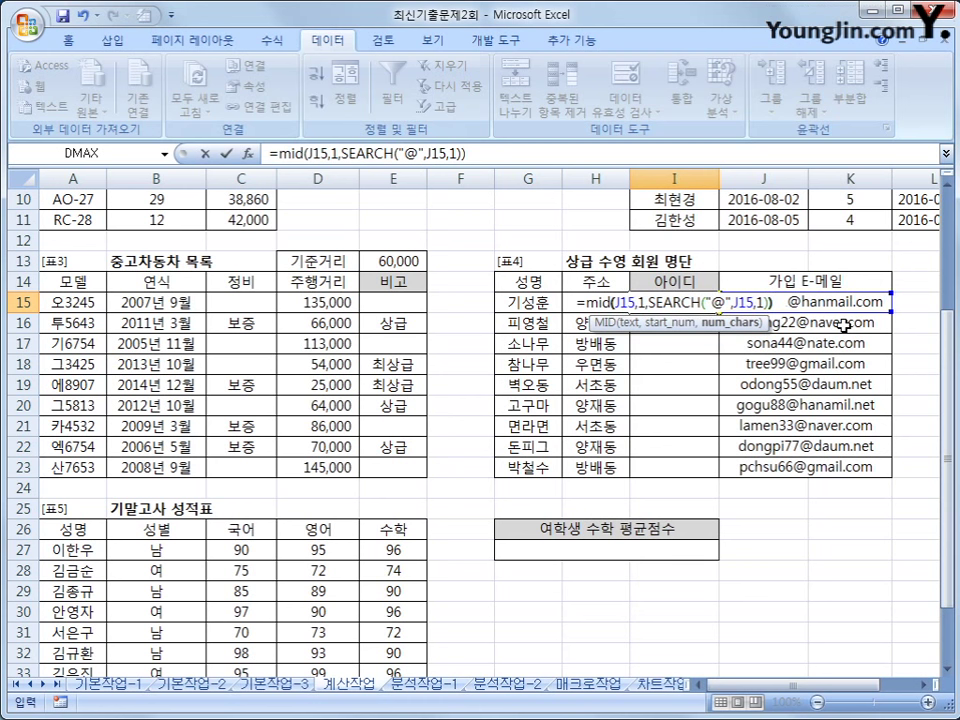
key(Return)
key(Up)
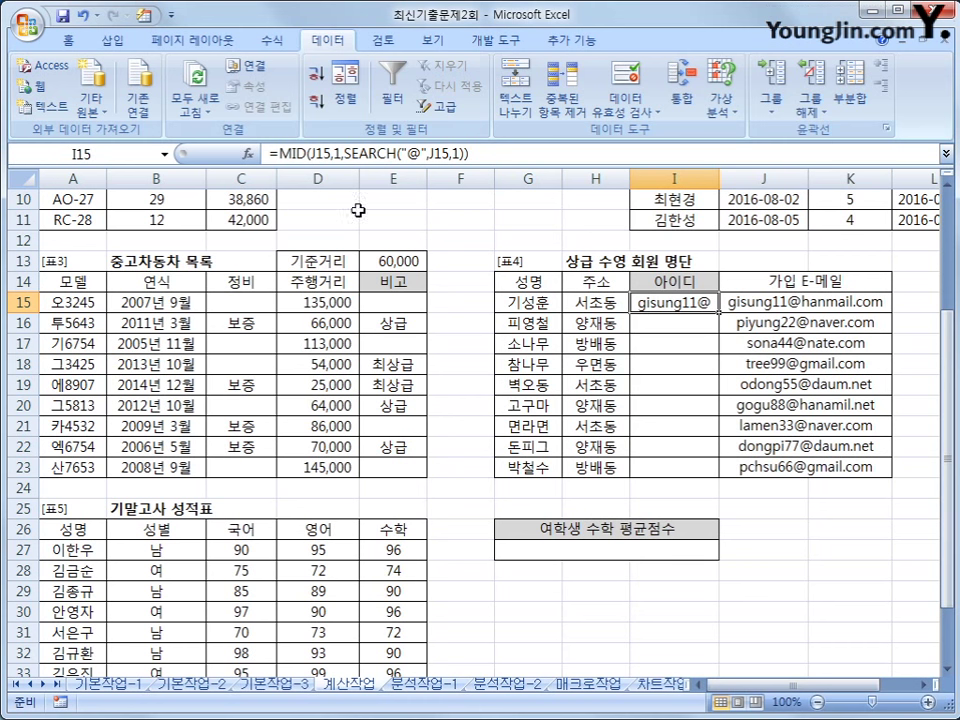
- Subtract 1 from the SEARCH result in the I15 아이디 formula so the ID excludes the "@" sign
click(465, 152)
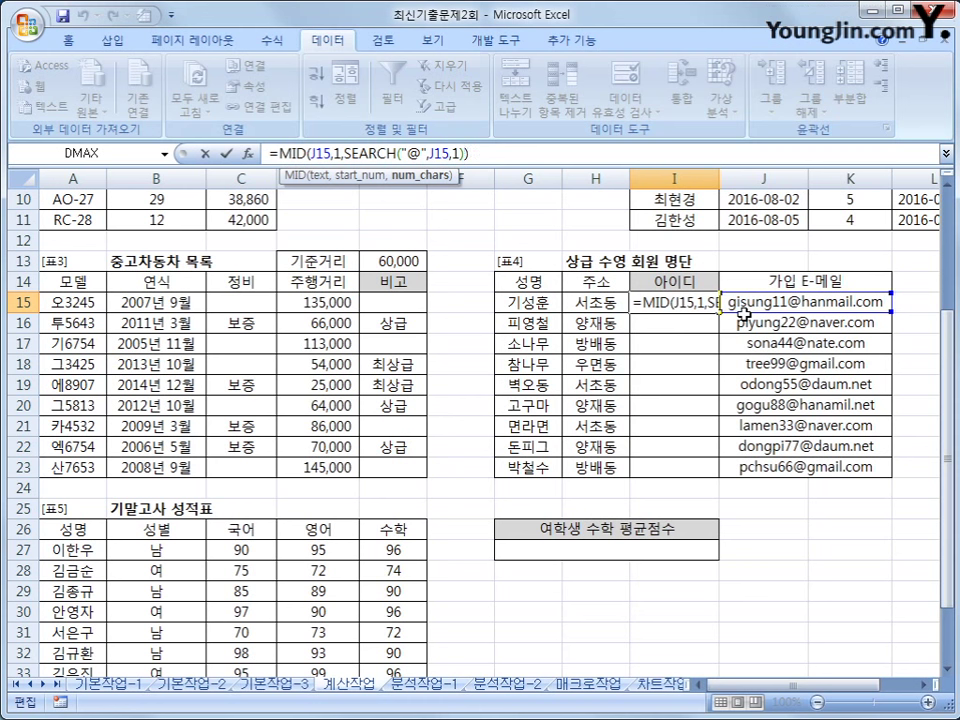
text(-)
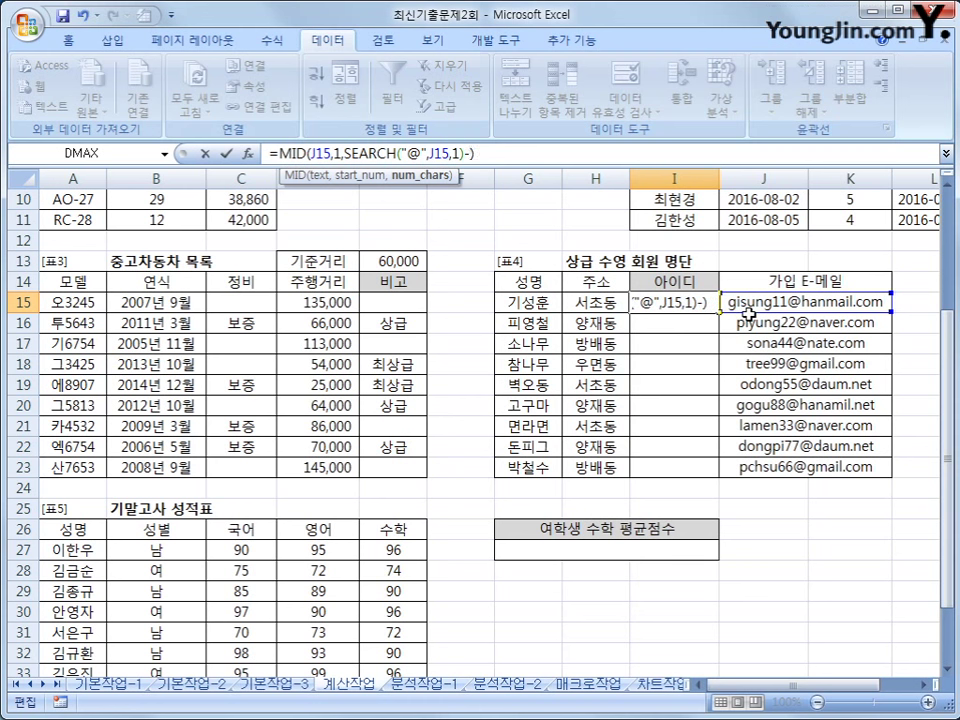
text(1))
key(Return)
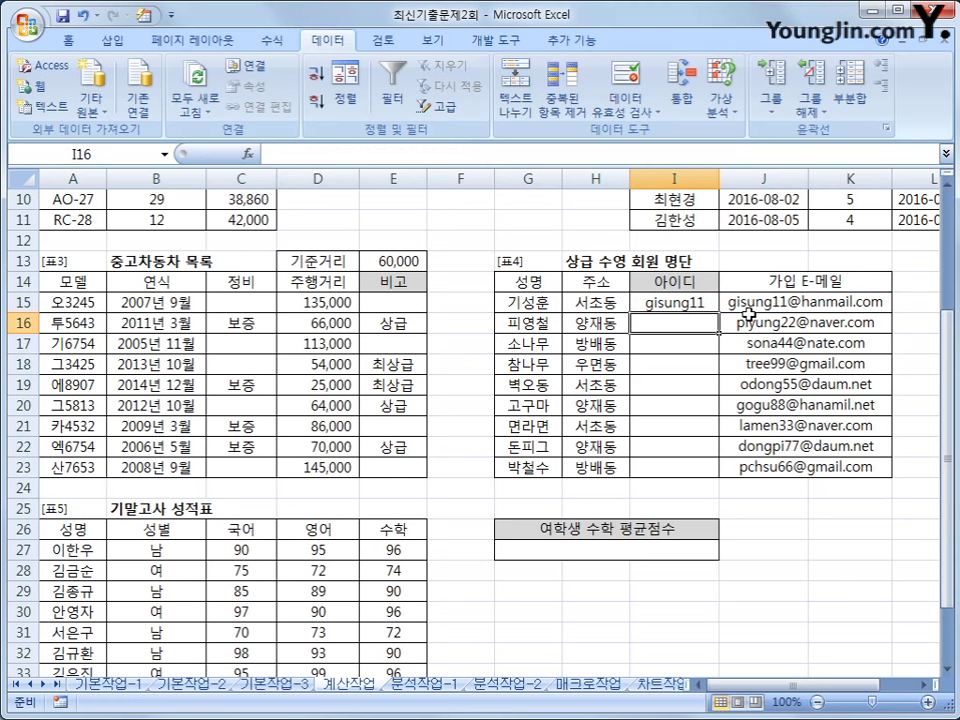
- Fill the I15 아이디 formula down to I23 and check the formula in I23
click(696, 302)
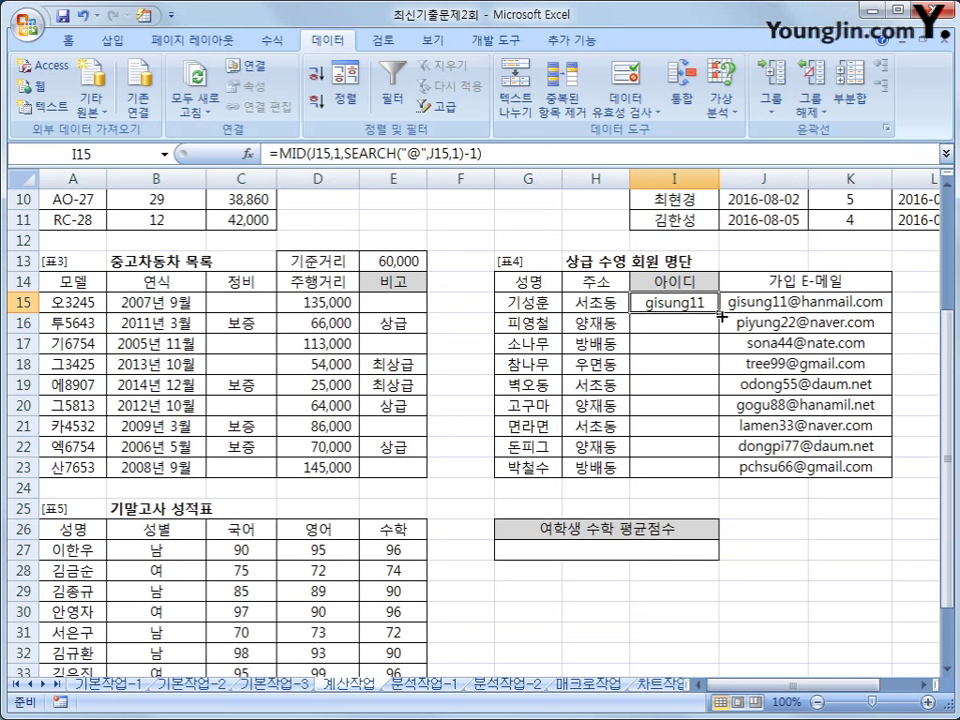
drag(718, 311, 722, 487)
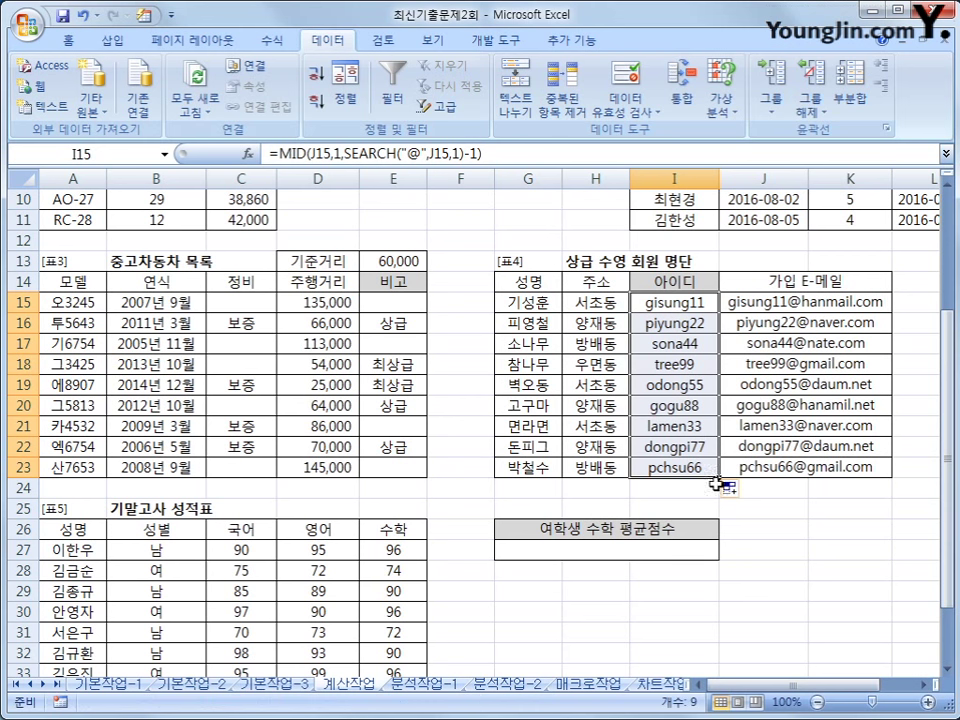
click(697, 467)
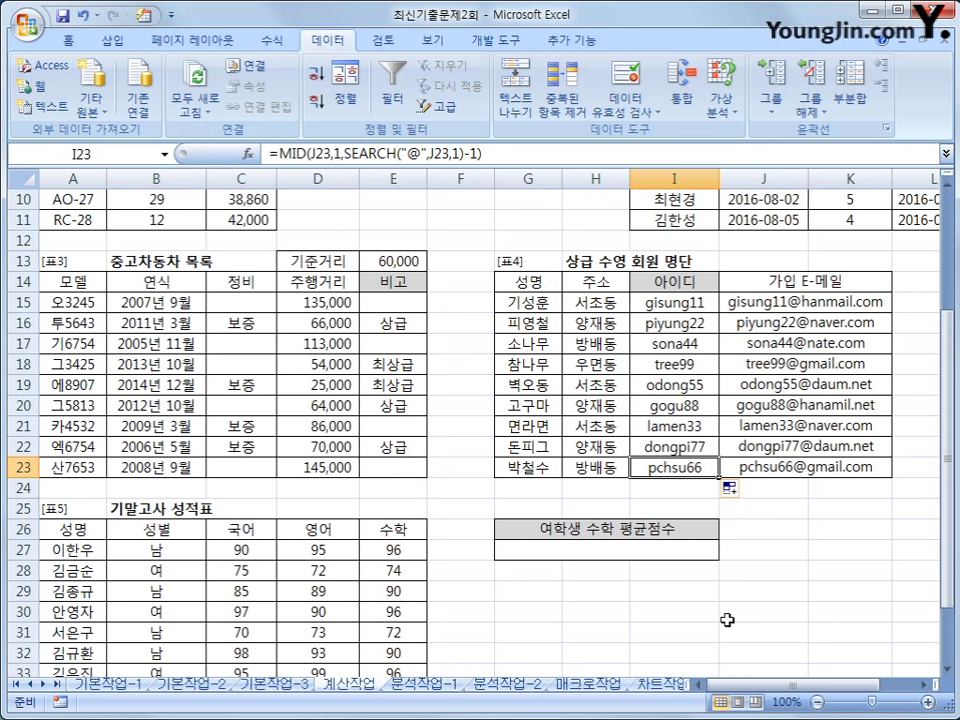
- Start an AVERAGEIF formula in G27 under 여학생 수학 평균점수 with the 수학 scores E27:E36 as range
scroll(661, 568, down, 2)
click(595, 408)
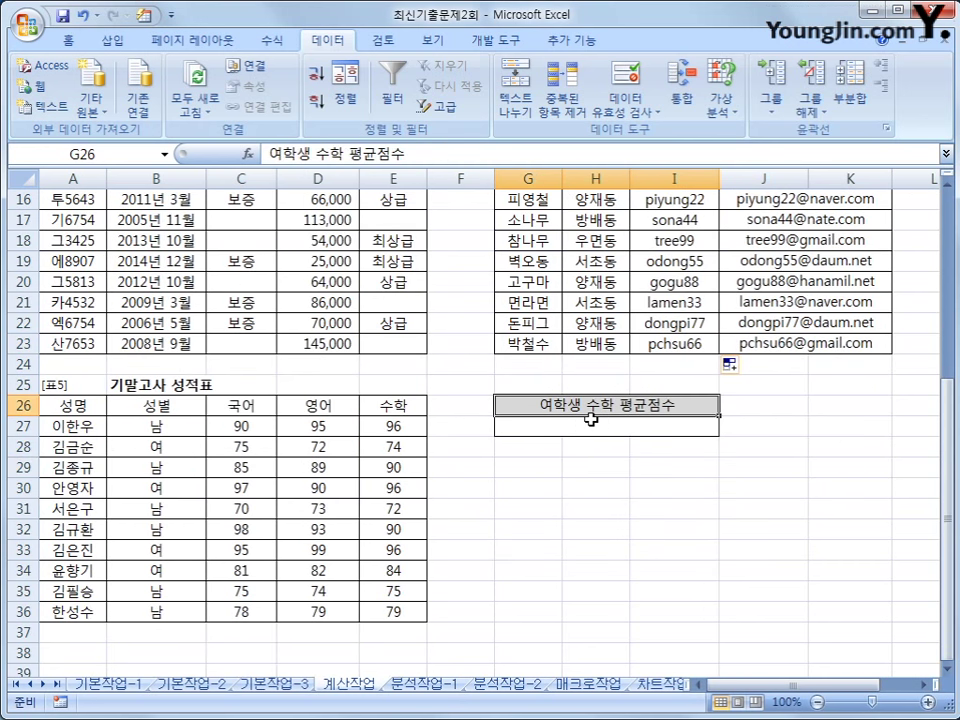
click(592, 425)
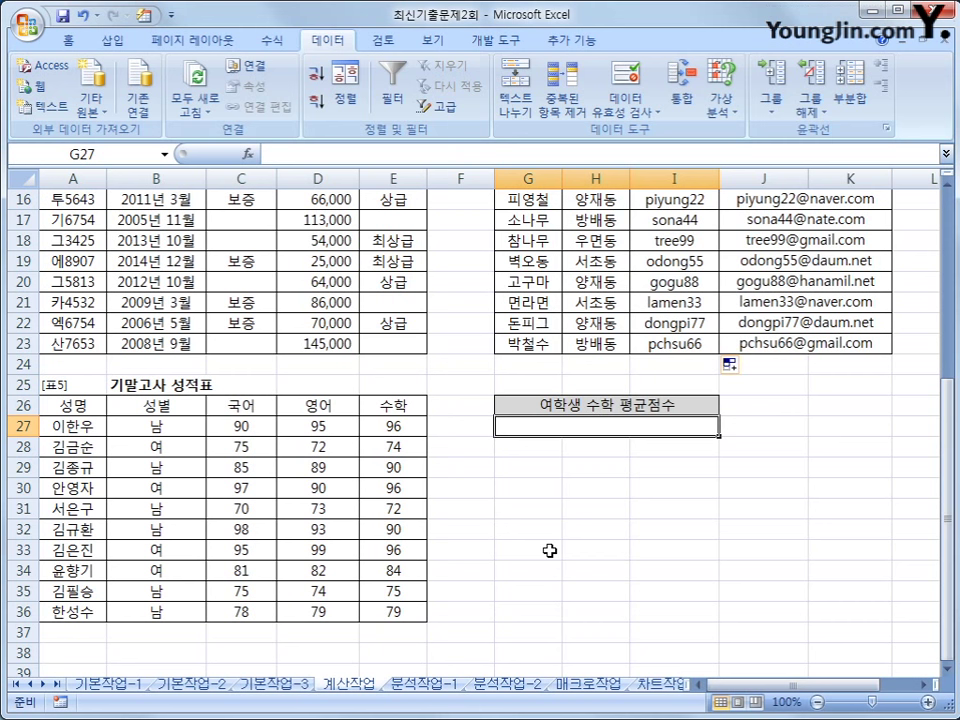
text(=AV)
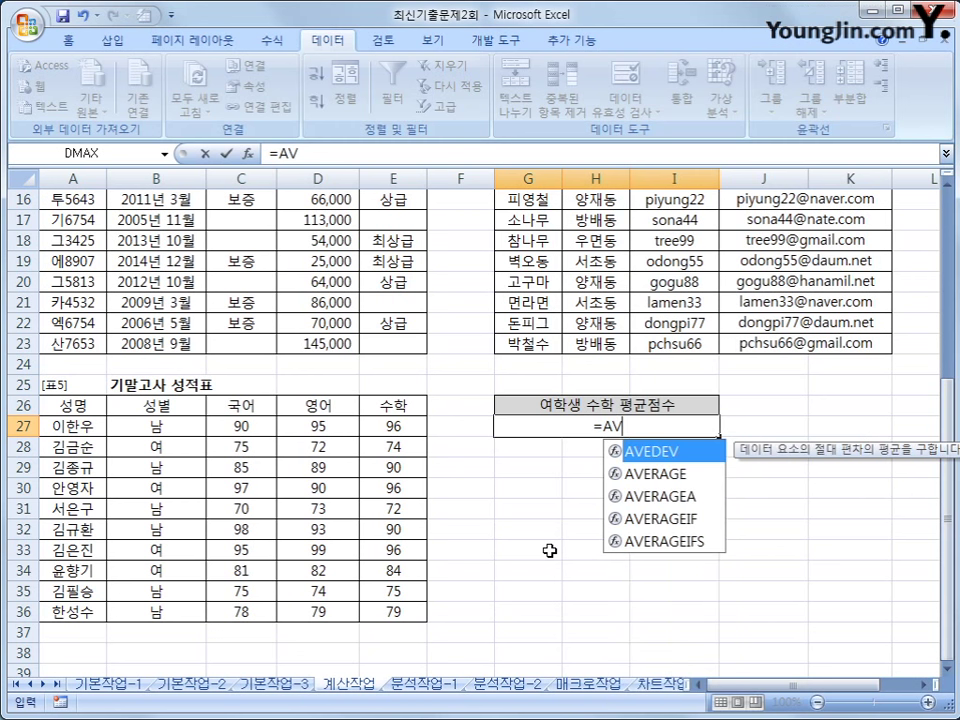
text(ER)
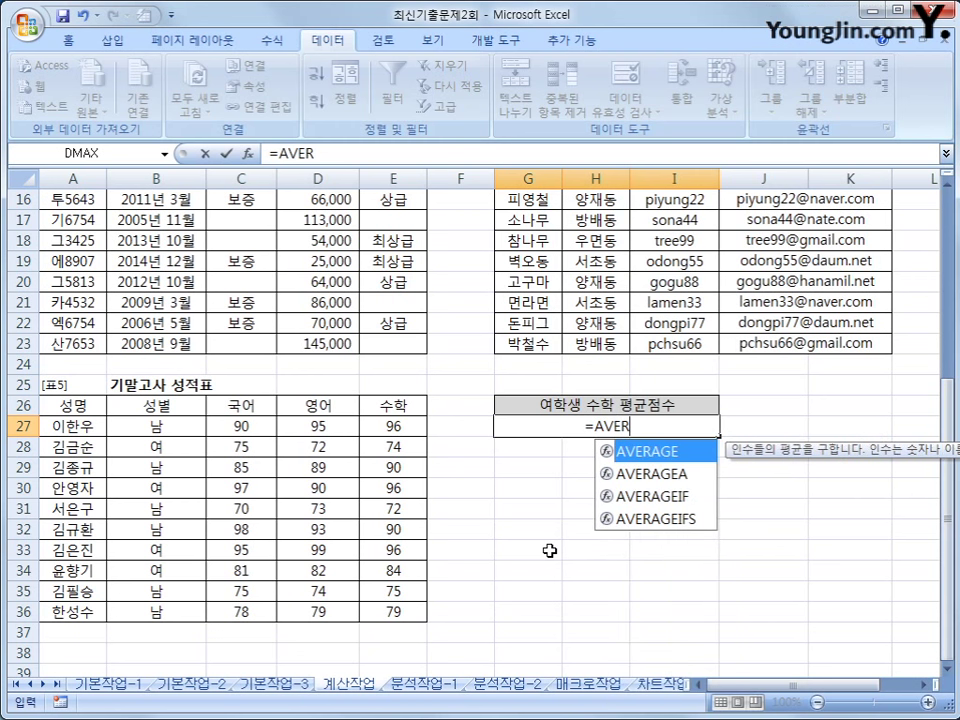
key(Down)
key(Down)
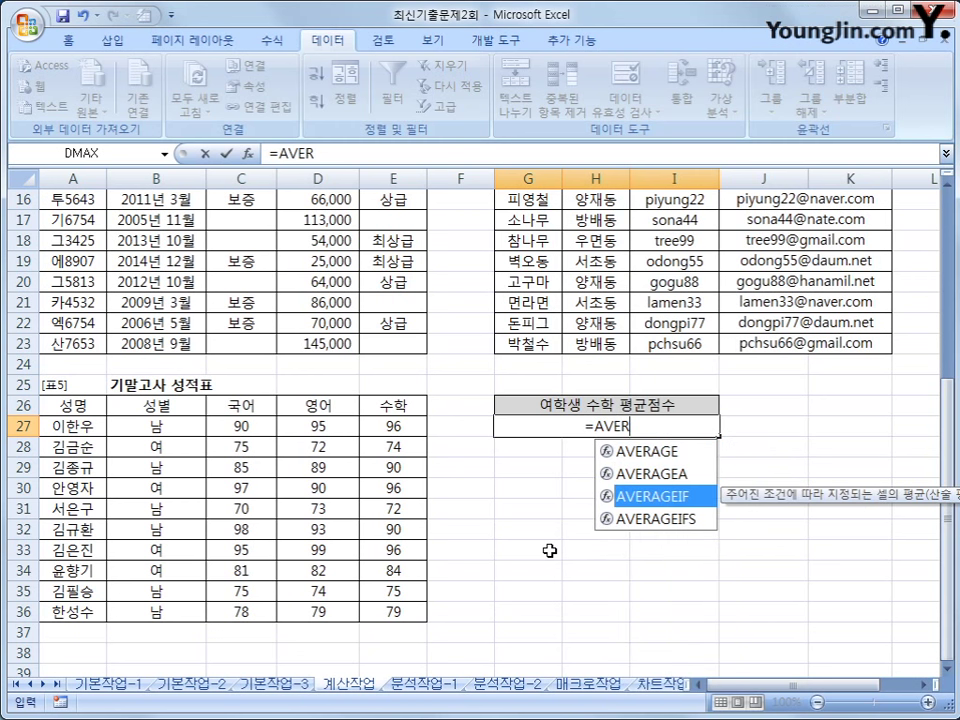
key(Tab)
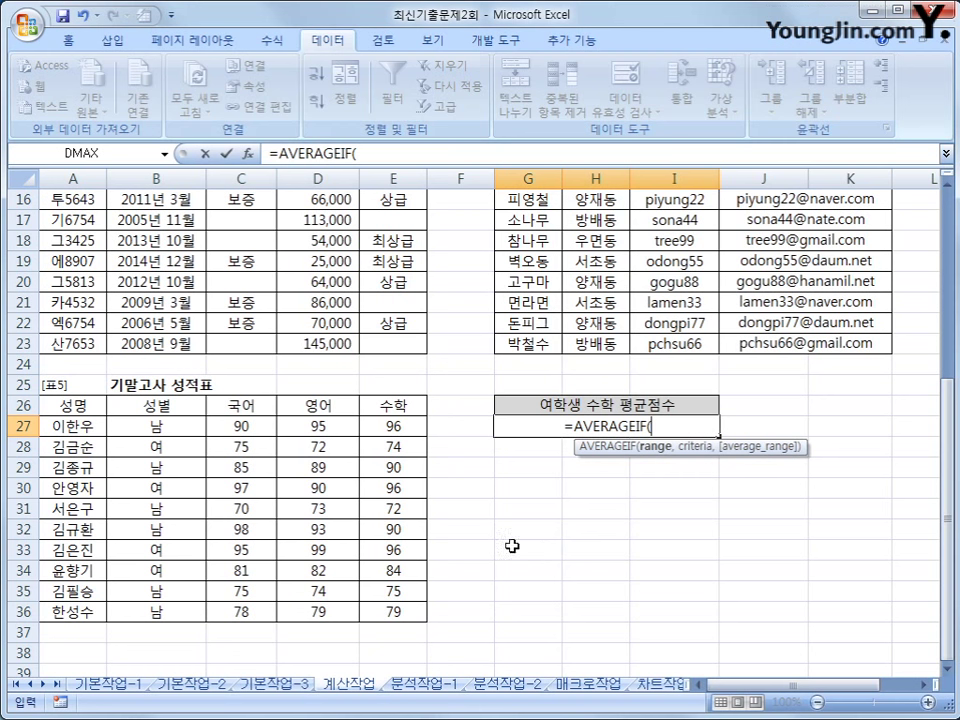
click(392, 424)
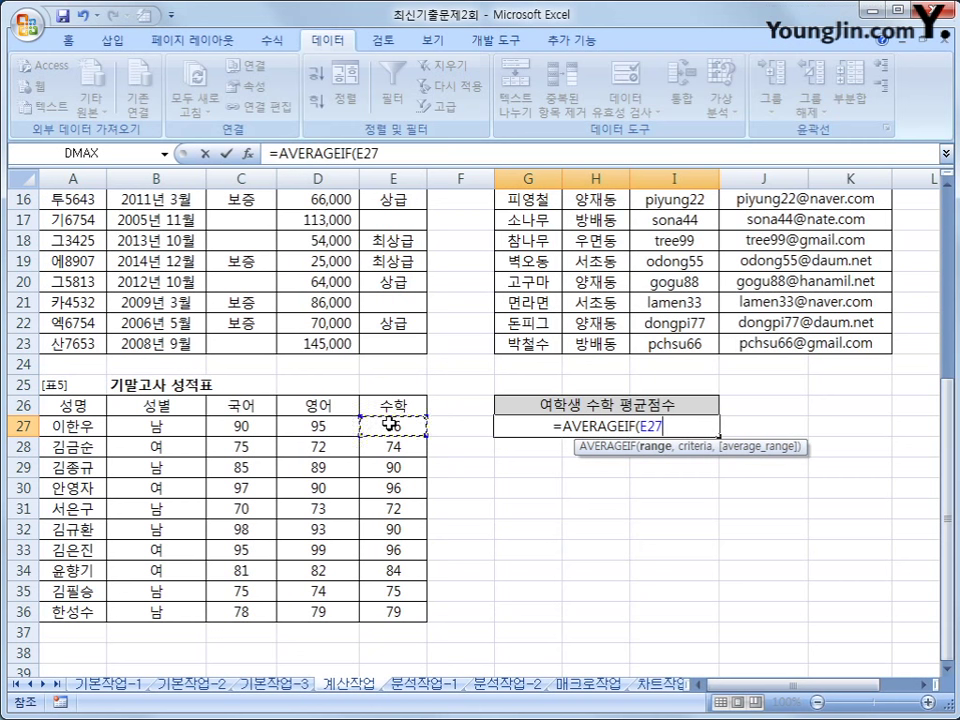
drag(392, 424, 397, 612)
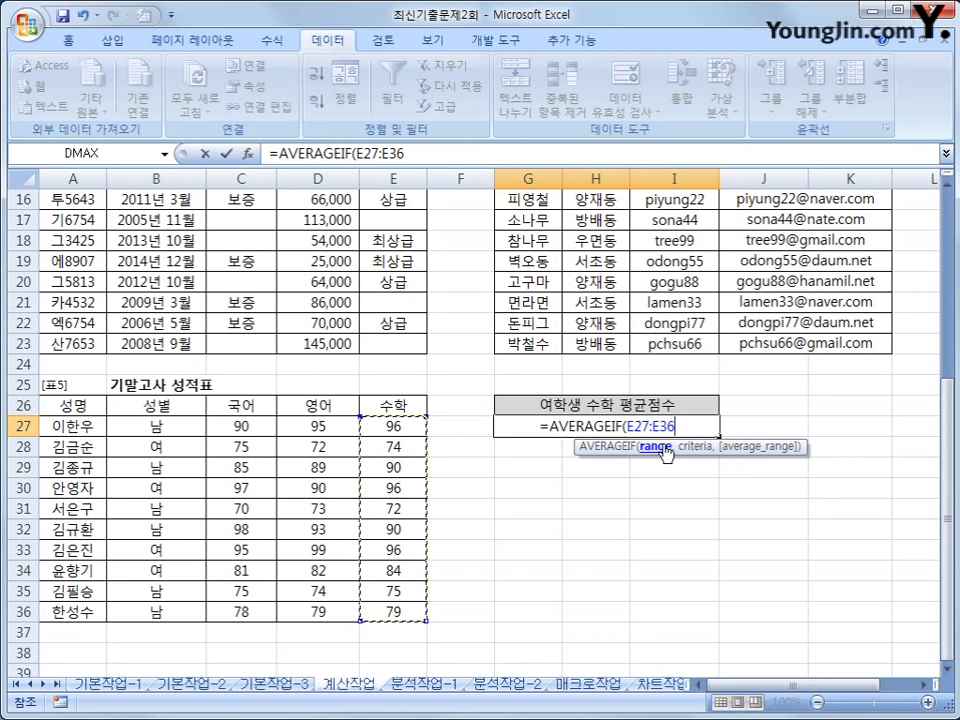
- Enter "여" as the criteria of the AVERAGEIF formula in G27 and continue to its average range
text(,)
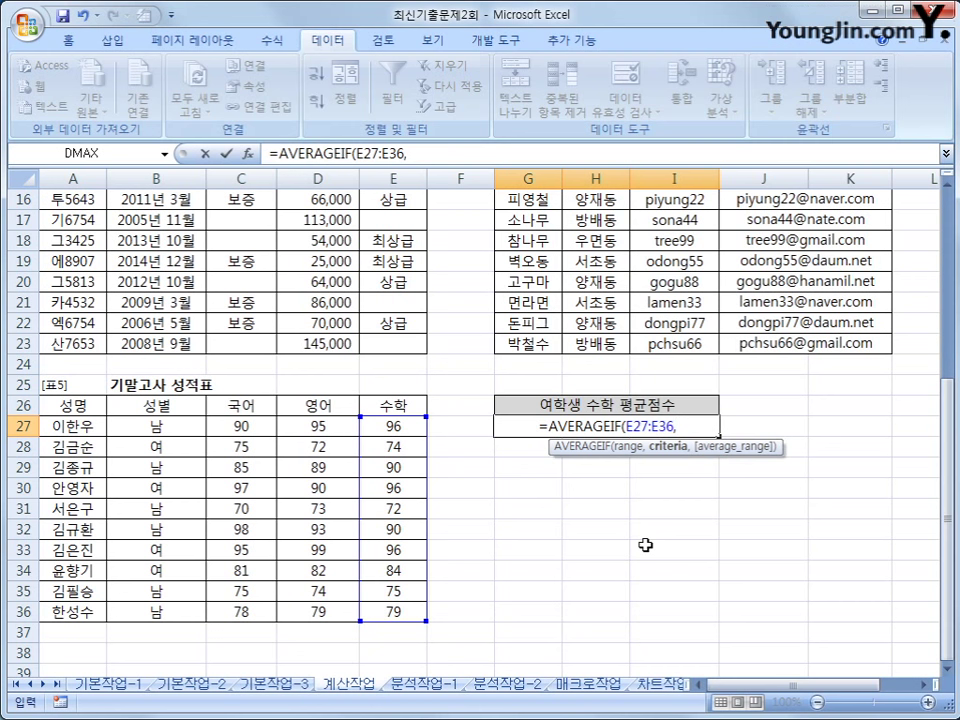
text("DU)
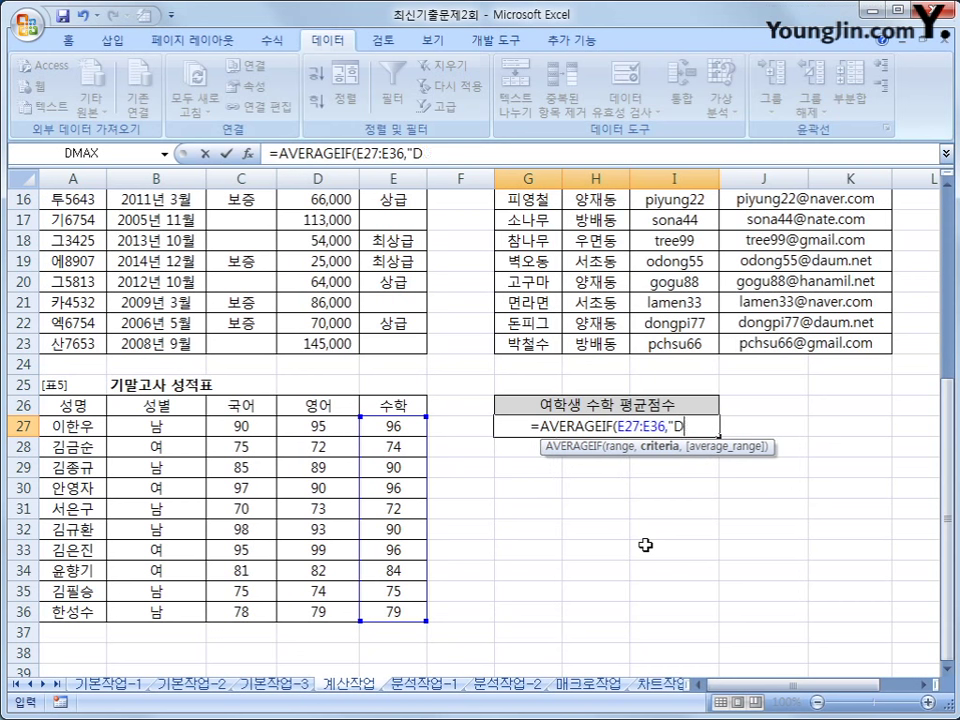
key(BackSpace)
key(BackSpace)
text(여")
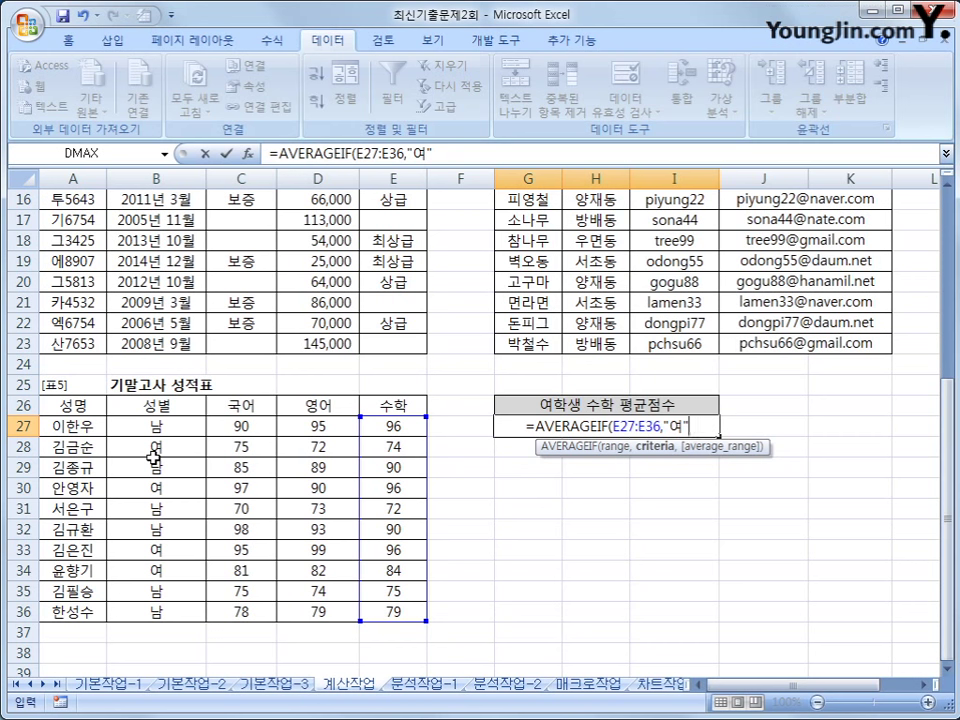
text(,)
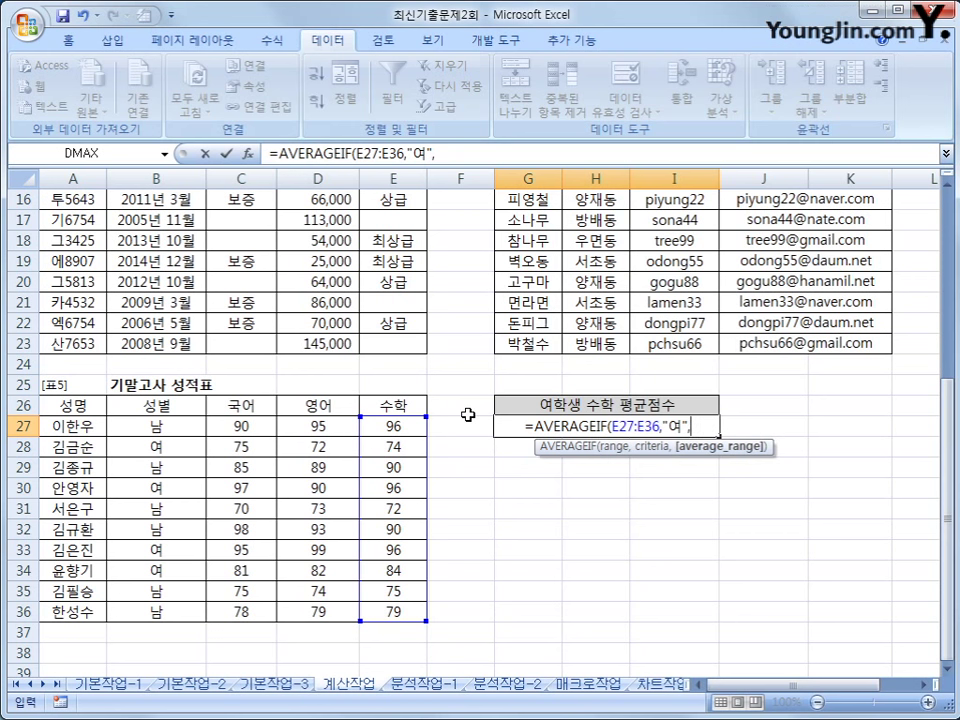
- Replace the AVERAGEIF range in G27 with the 성별 cells B27:B36 and return to the average range argument
drag(657, 428, 614, 430)
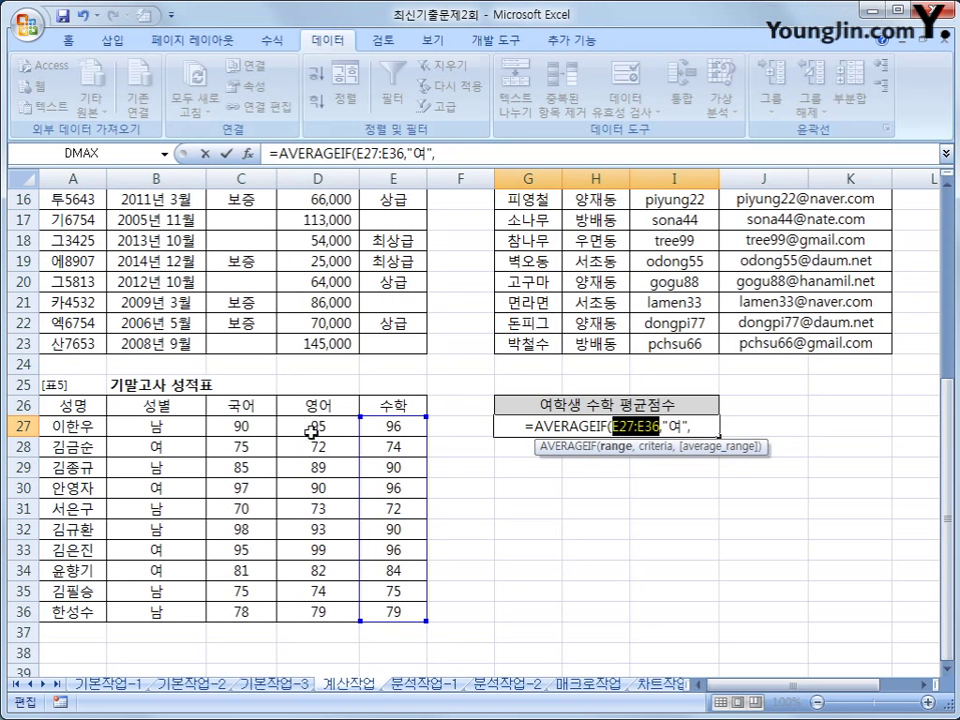
drag(187, 426, 178, 610)
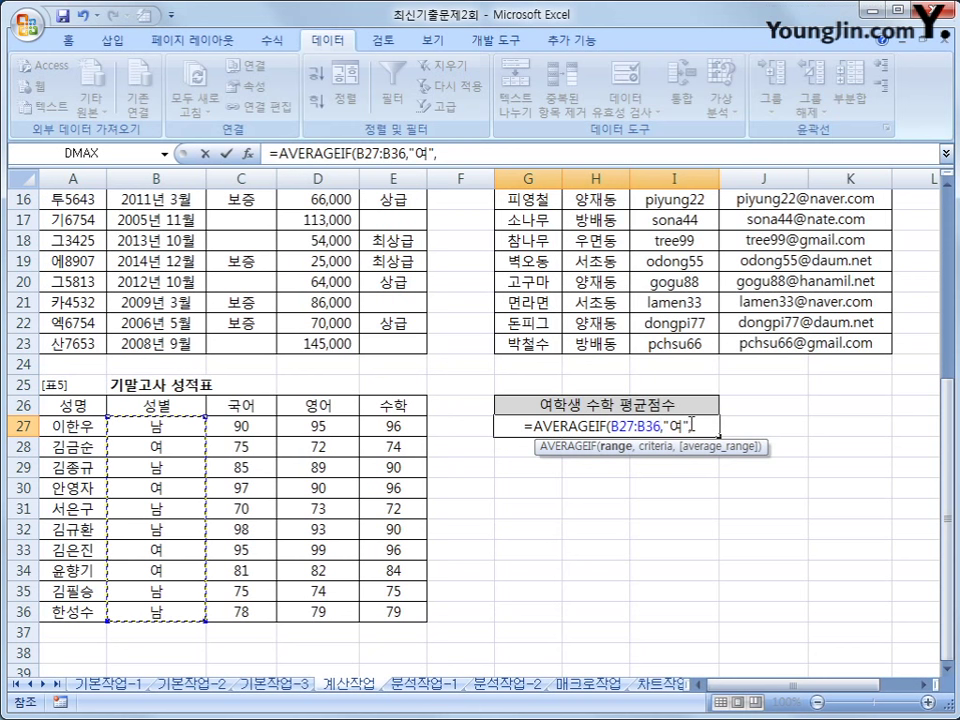
click(684, 426)
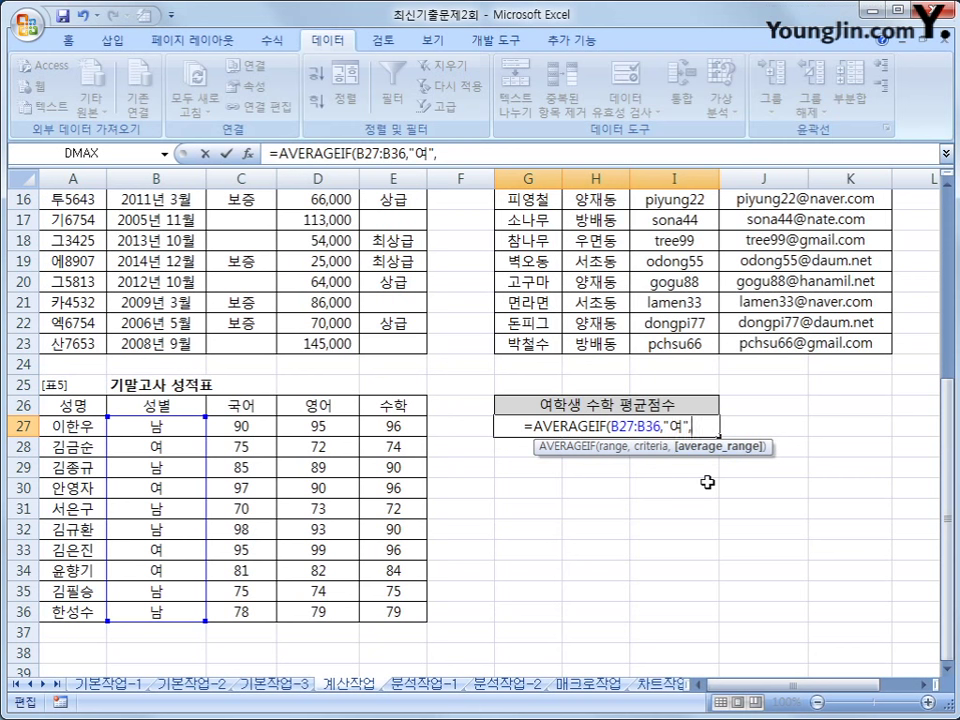
- Complete the G27 formula with the 수학 scores E27:E36 as average range, and reselect G27
drag(420, 425, 401, 612)
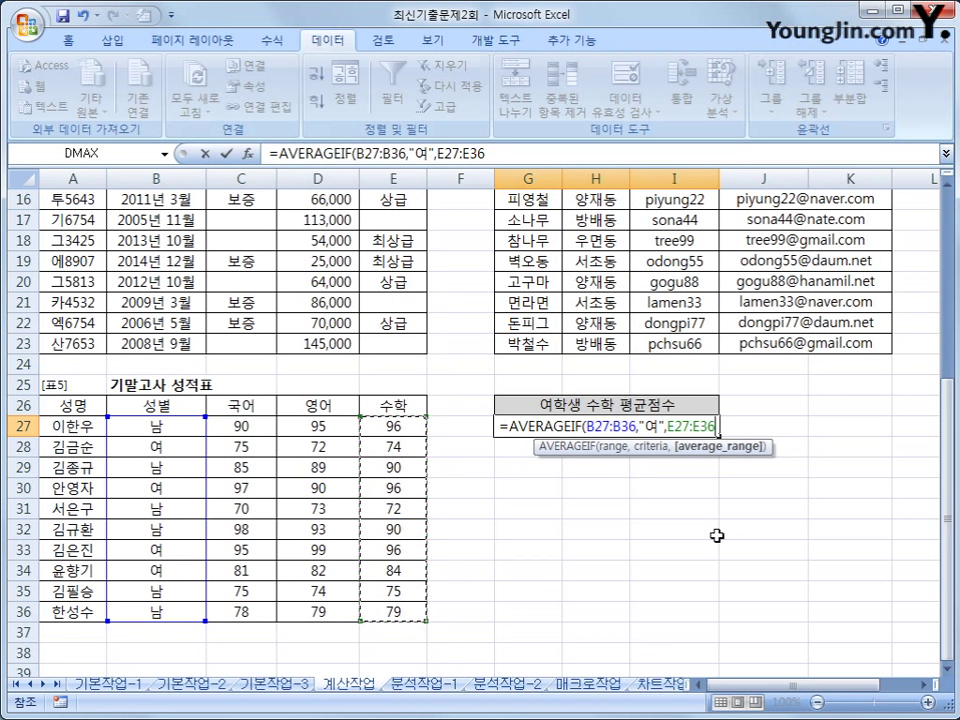
text())
key(Return)
key(Up)
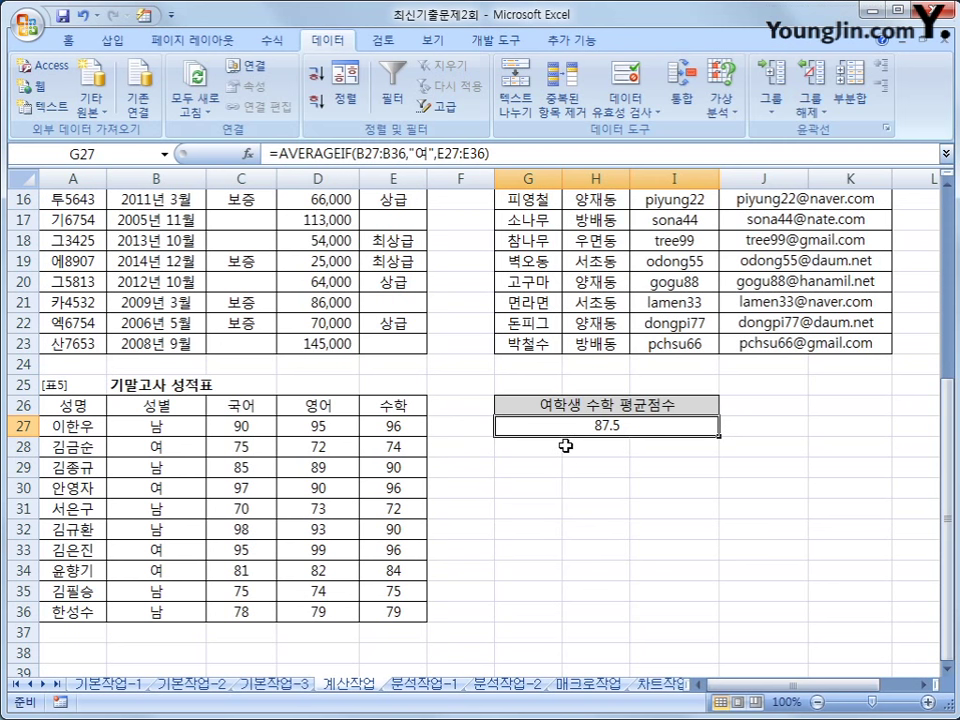
- Wrap the AVERAGEIF formula in G27 in a TRUNC function, leaving out the number of digits
click(281, 151)
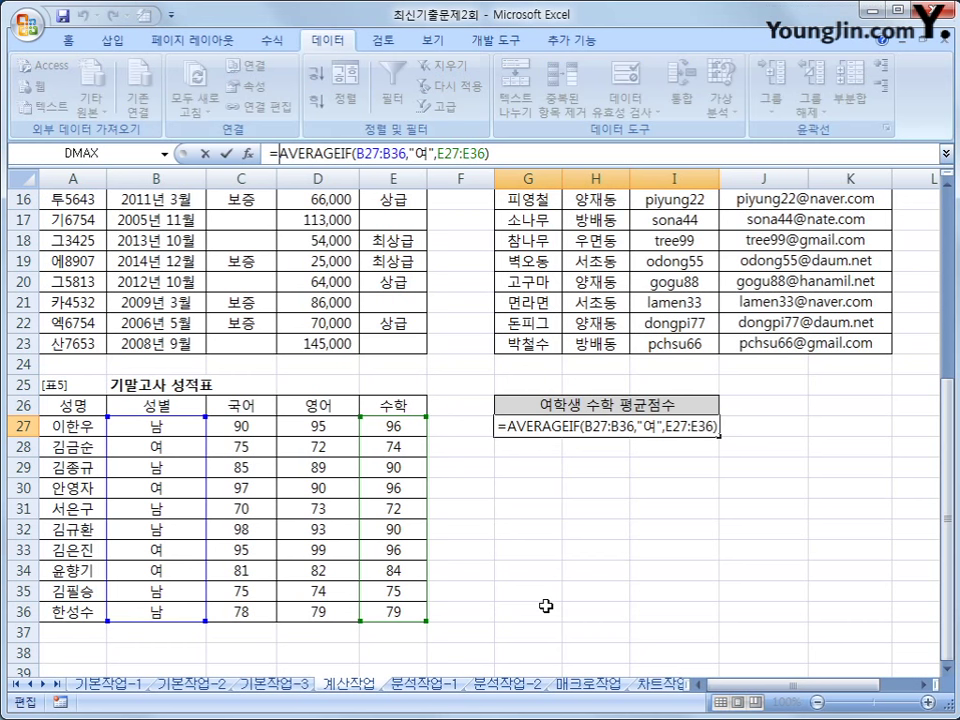
text(TR)
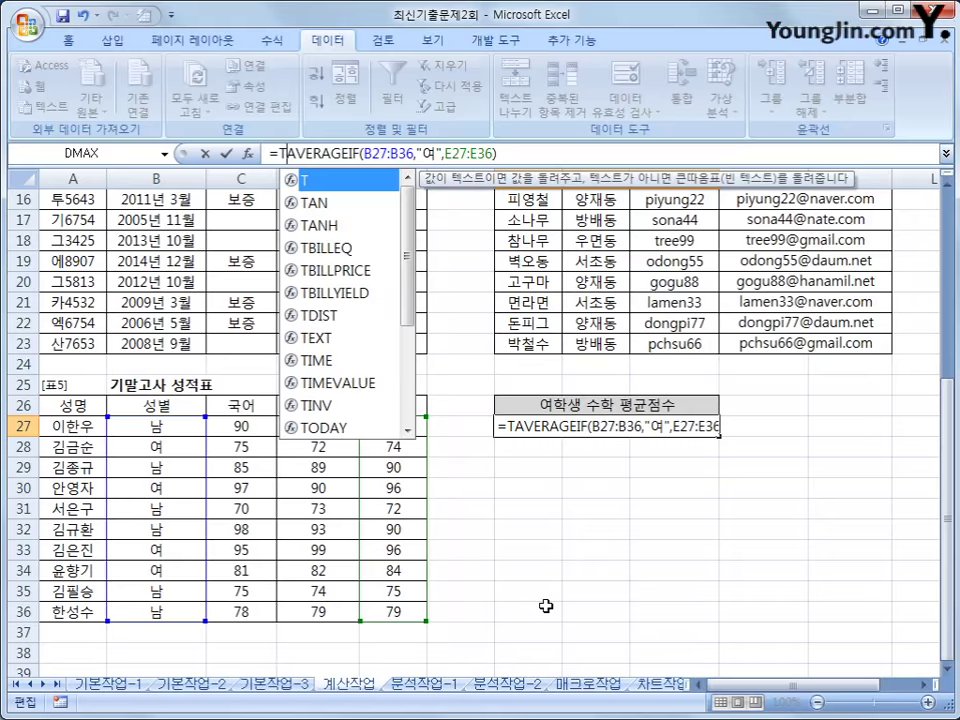
text(UNC)
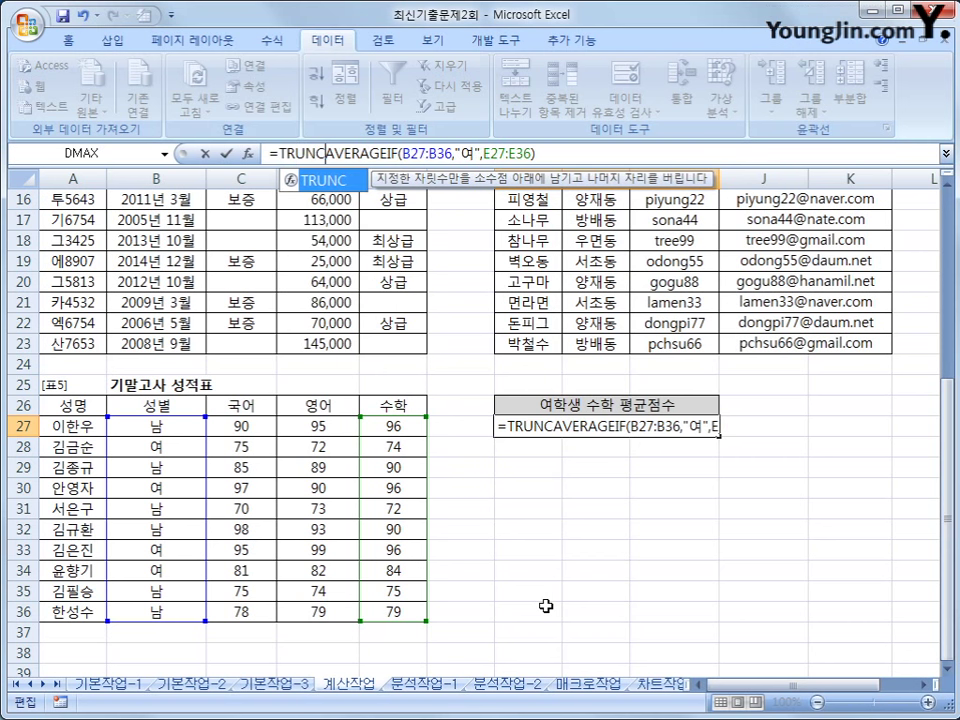
text(()
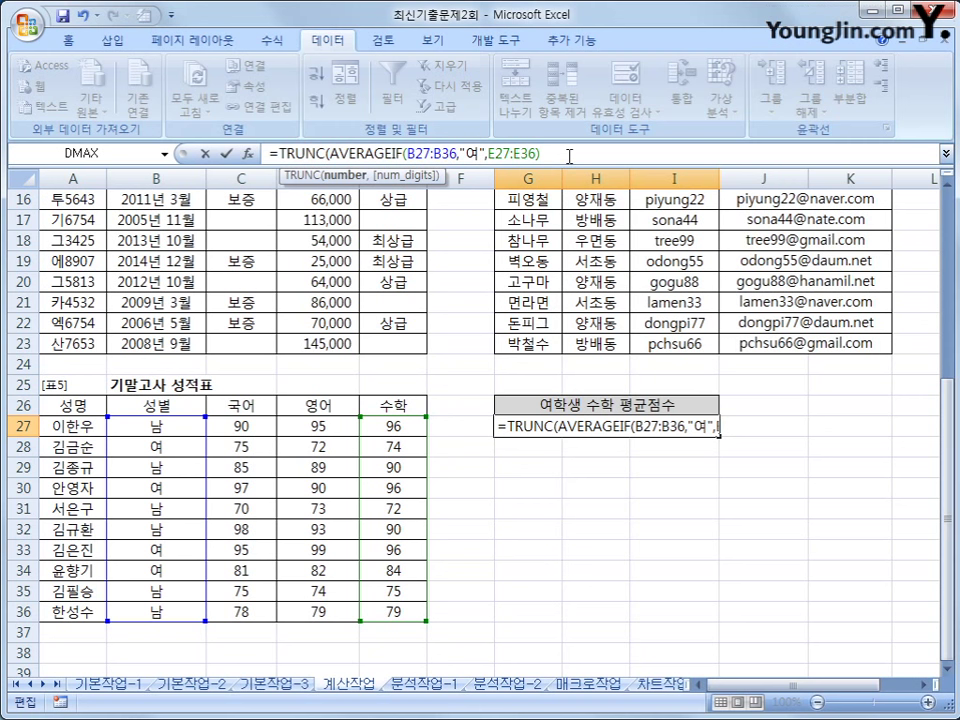
text(,)
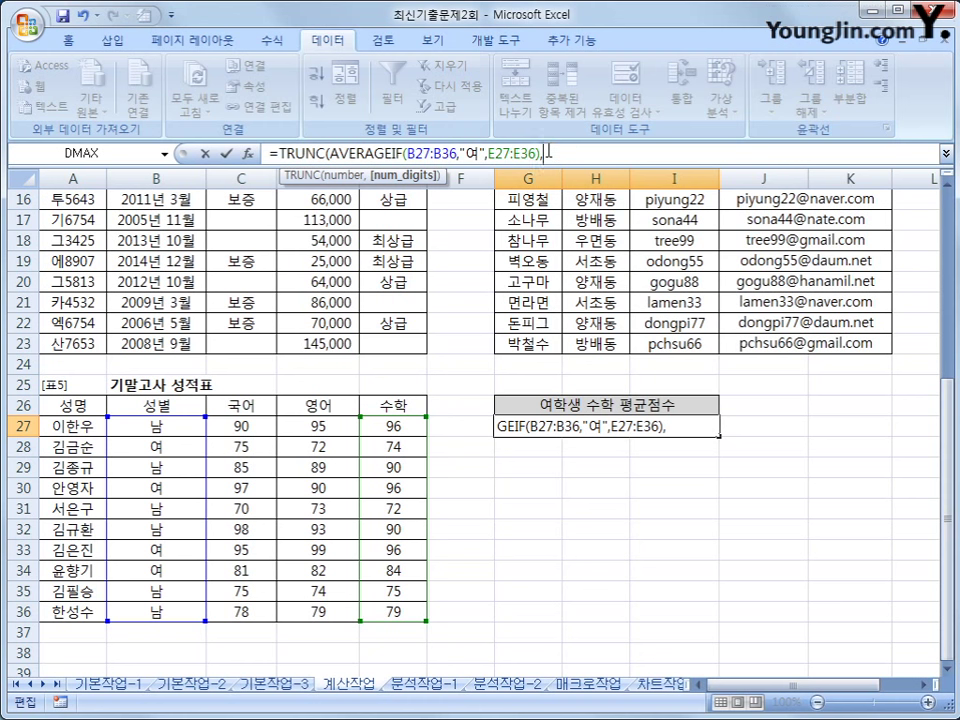
text(0)
key(BackSpace)
key(BackSpace)
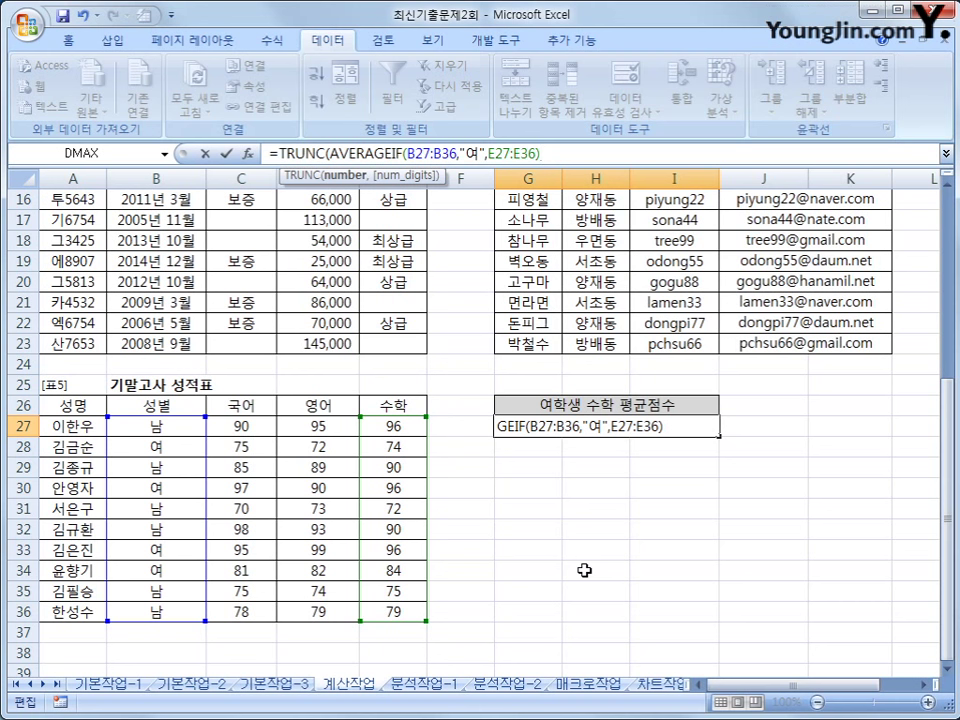
text())
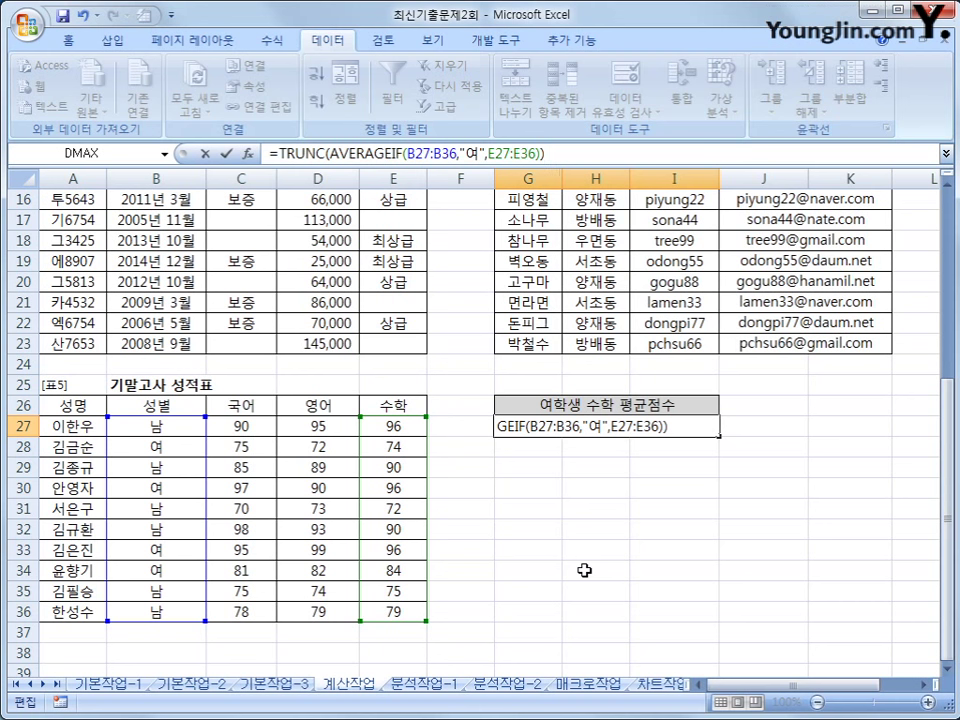
- Append &"점" to the TRUNC formula in G27, commit it and check the finished formula
text(&)
text("저)
text(우)
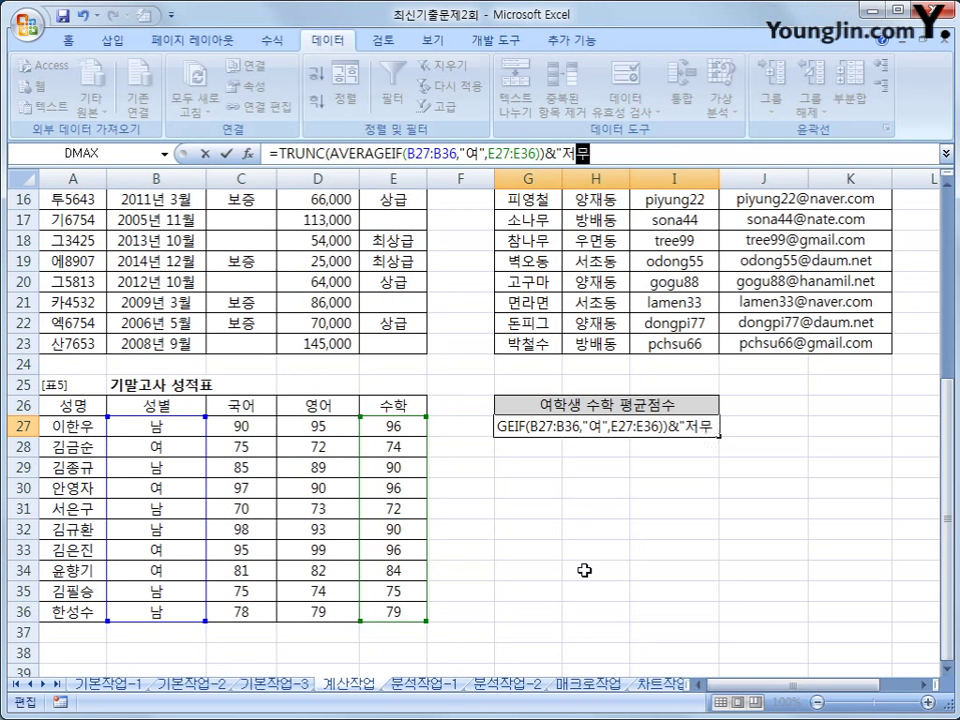
key(BackSpace)
key(BackSpace)
key(BackSpace)
text(점")
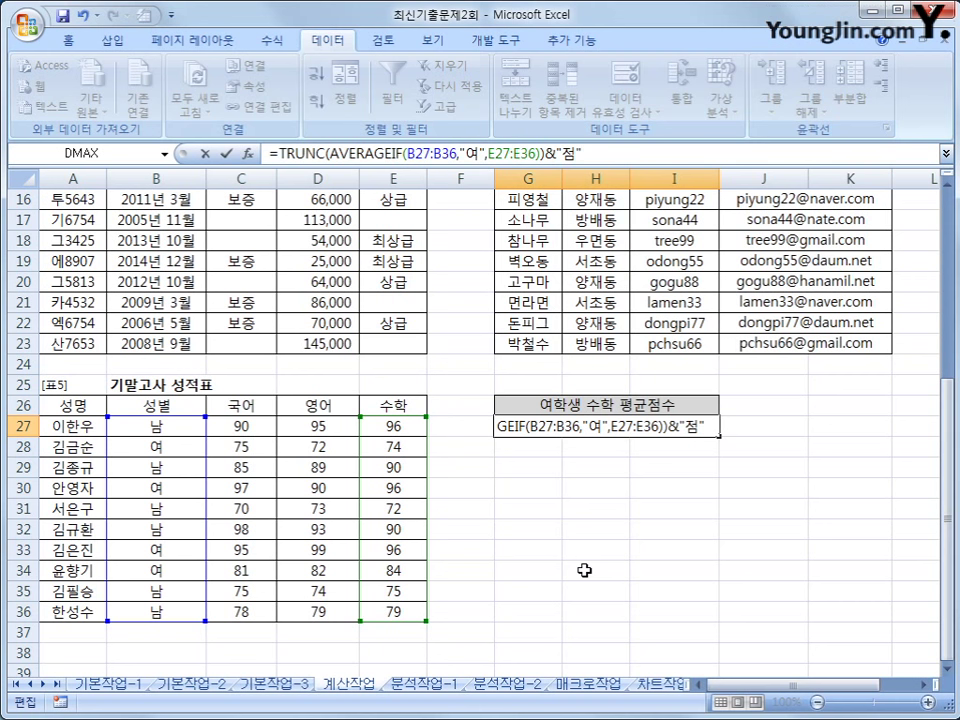
key(Return)
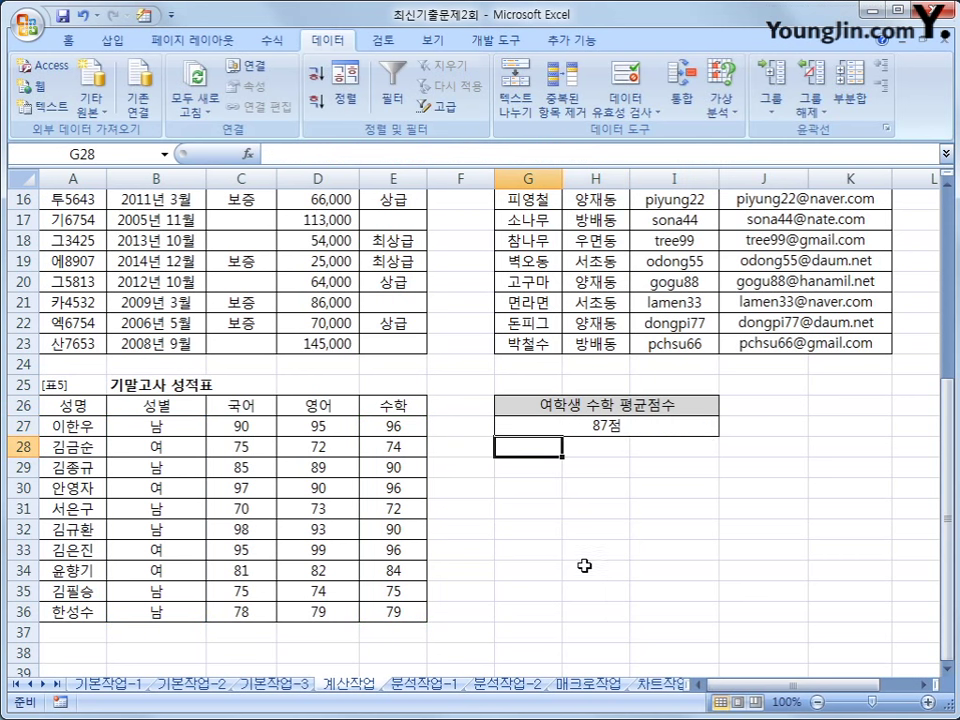
click(602, 422)
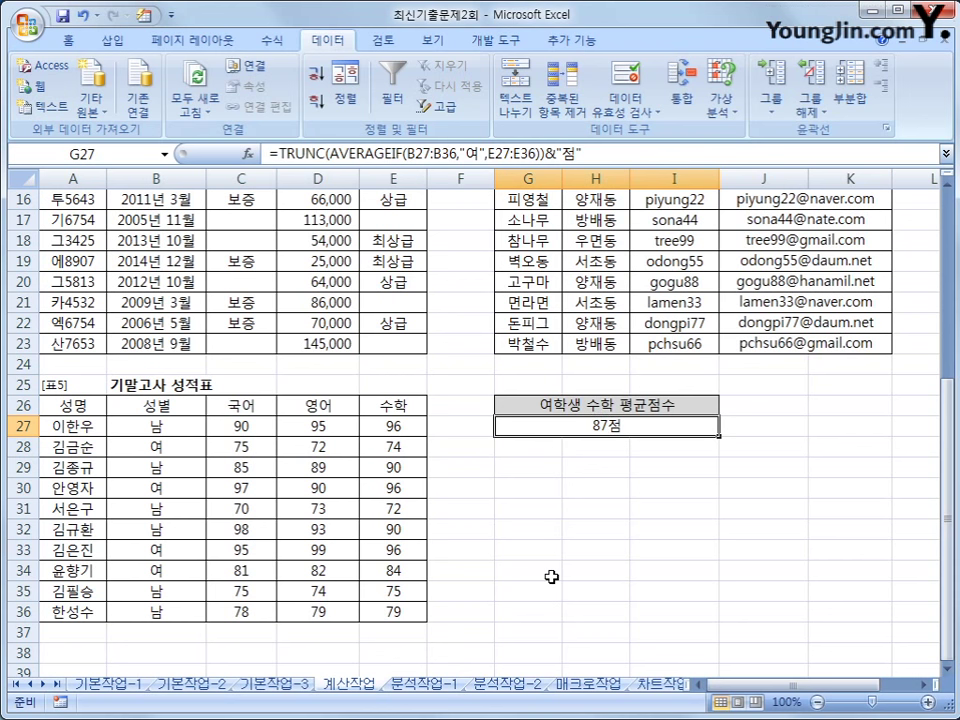
scroll(551, 577, up, 5)
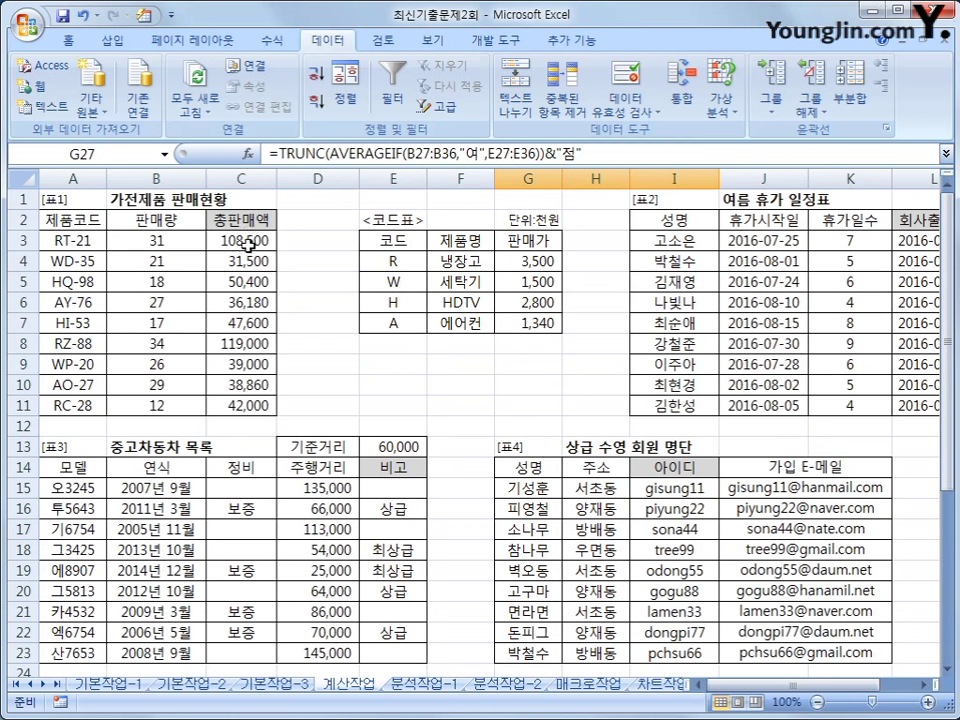
- Review the 총판매액 formula in C3 and the WORKDAY formula of 회사출근일 with its 휴가시작일 and 휴가일수 inputs in rows 3 and 11
click(247, 243)
click(914, 240)
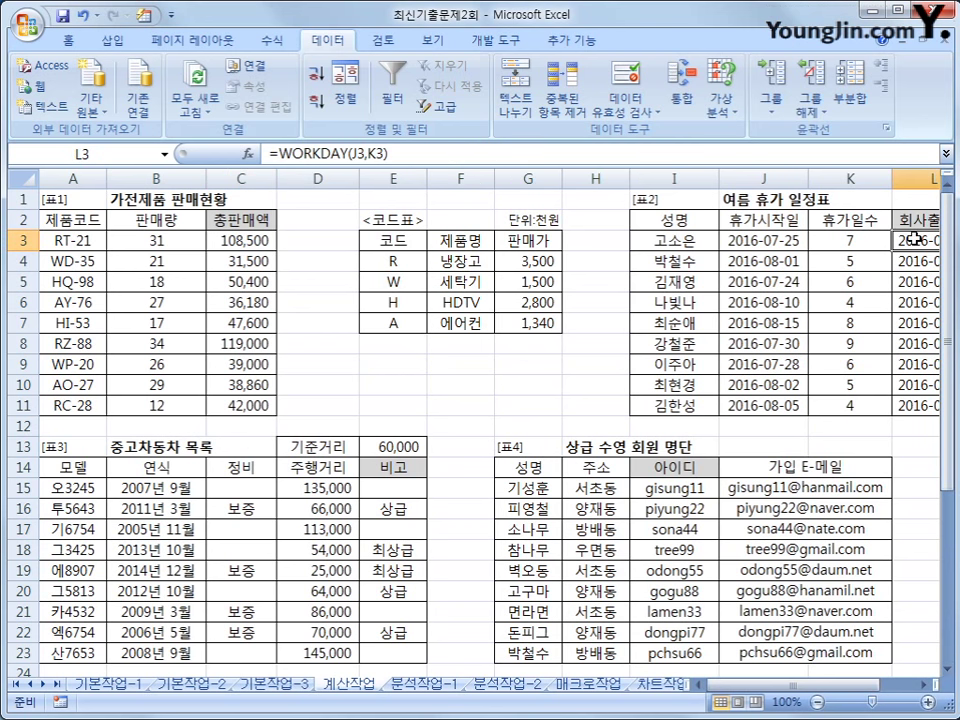
drag(745, 690, 790, 690)
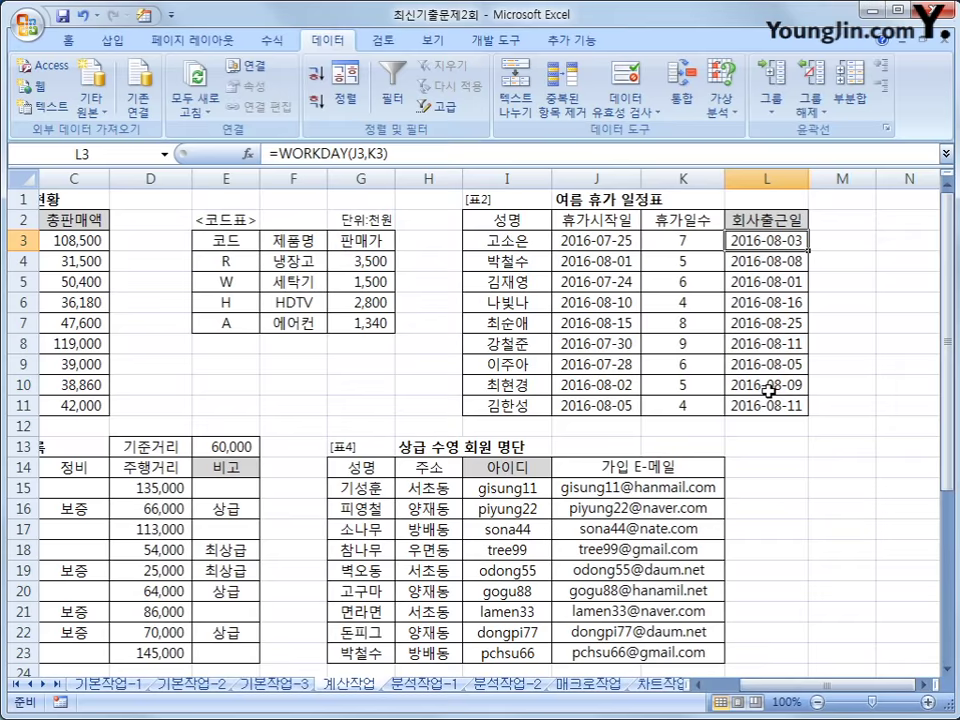
click(612, 242)
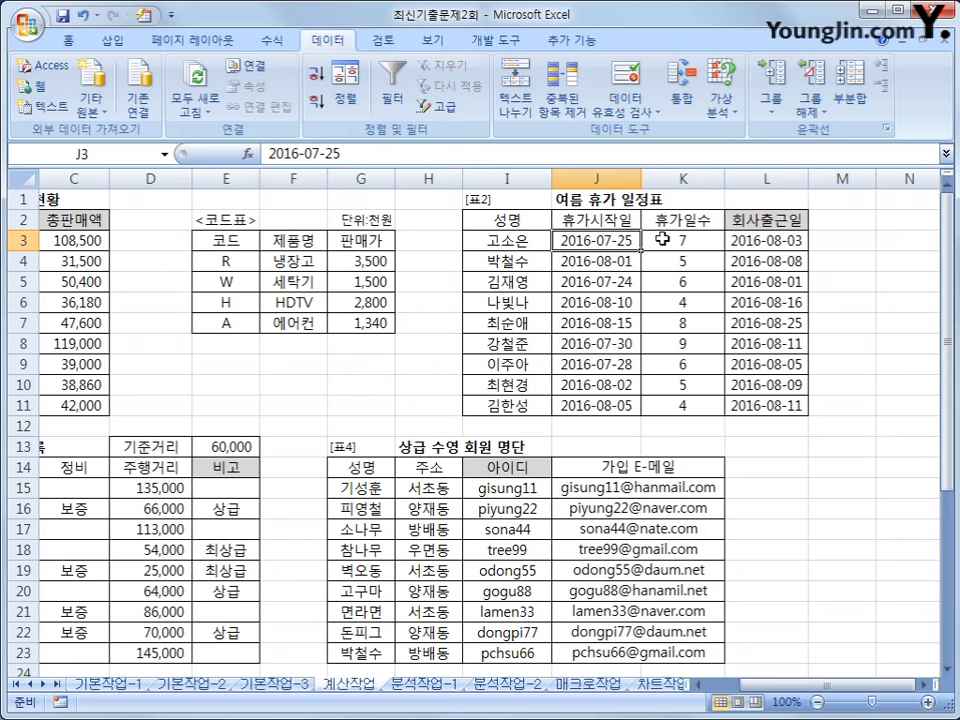
click(749, 240)
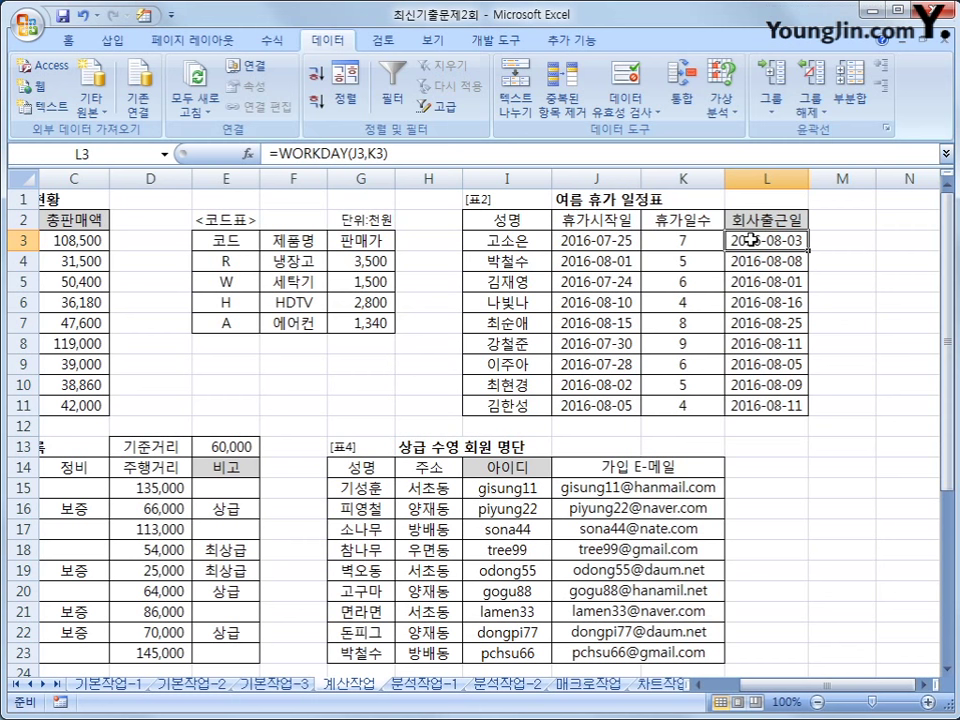
click(604, 403)
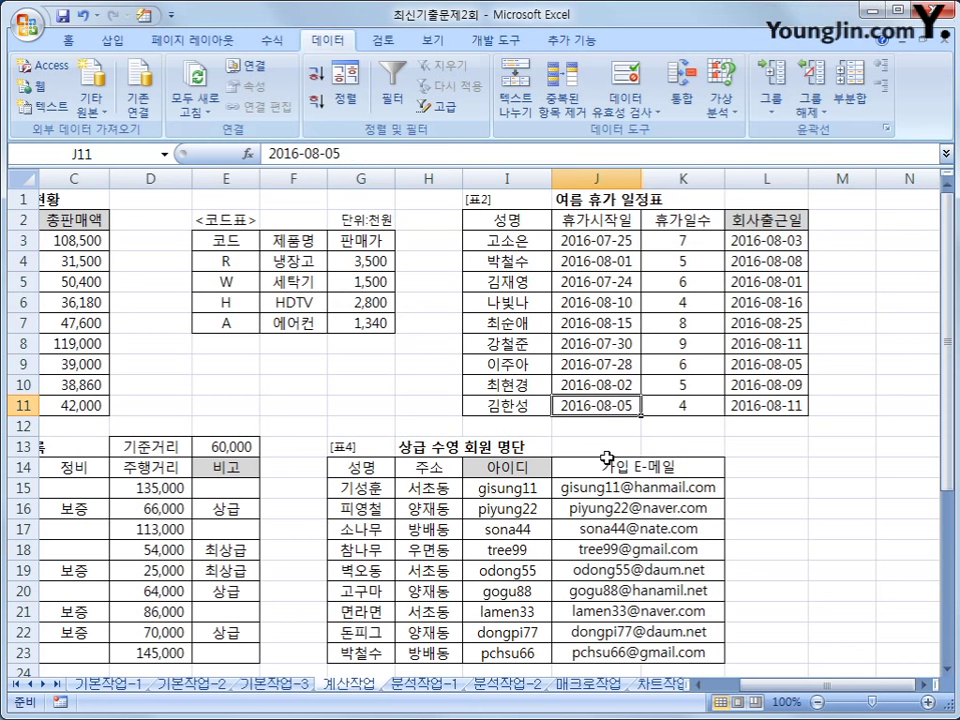
click(681, 403)
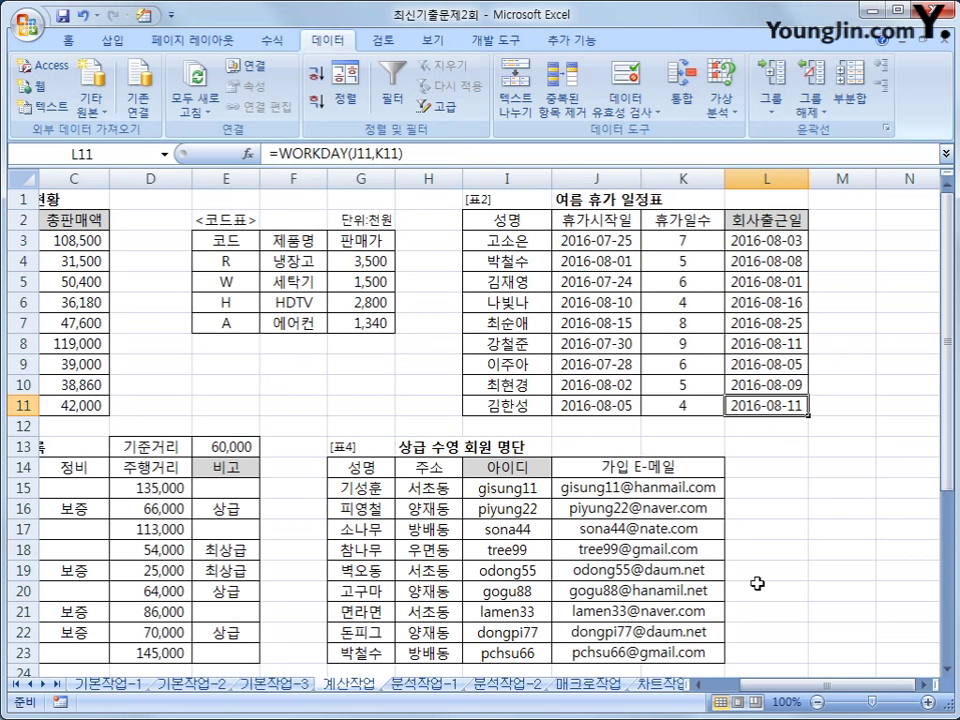
- Review the nested IF formula for 비고 in E15 and the MID and SEARCH formula for 아이디 in I15
click(765, 675)
scroll(560, 510, left, 2)
click(413, 494)
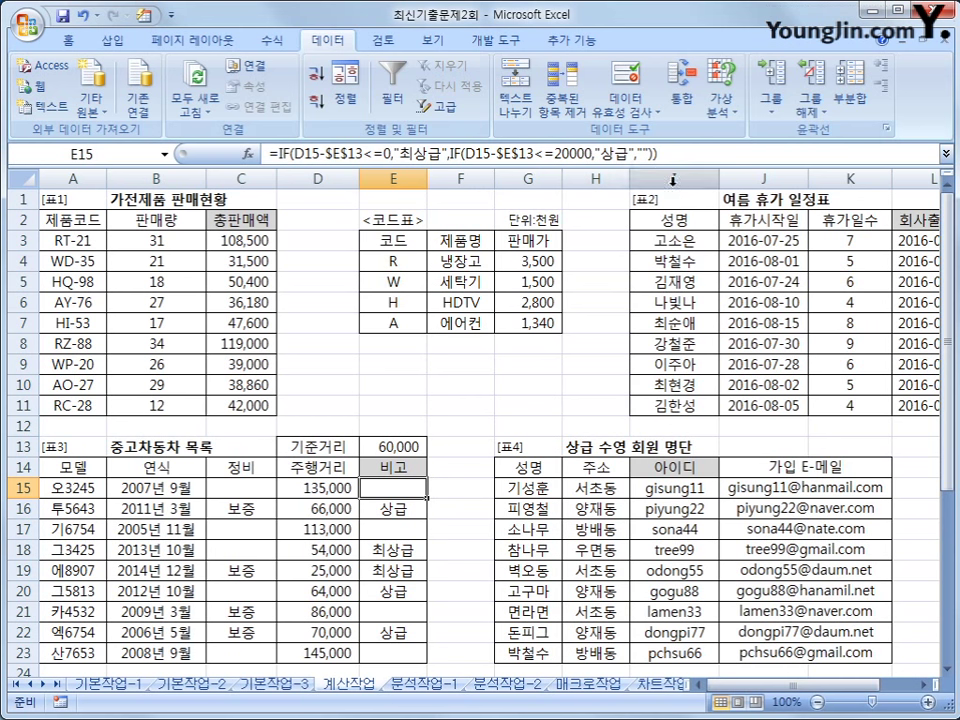
click(668, 490)
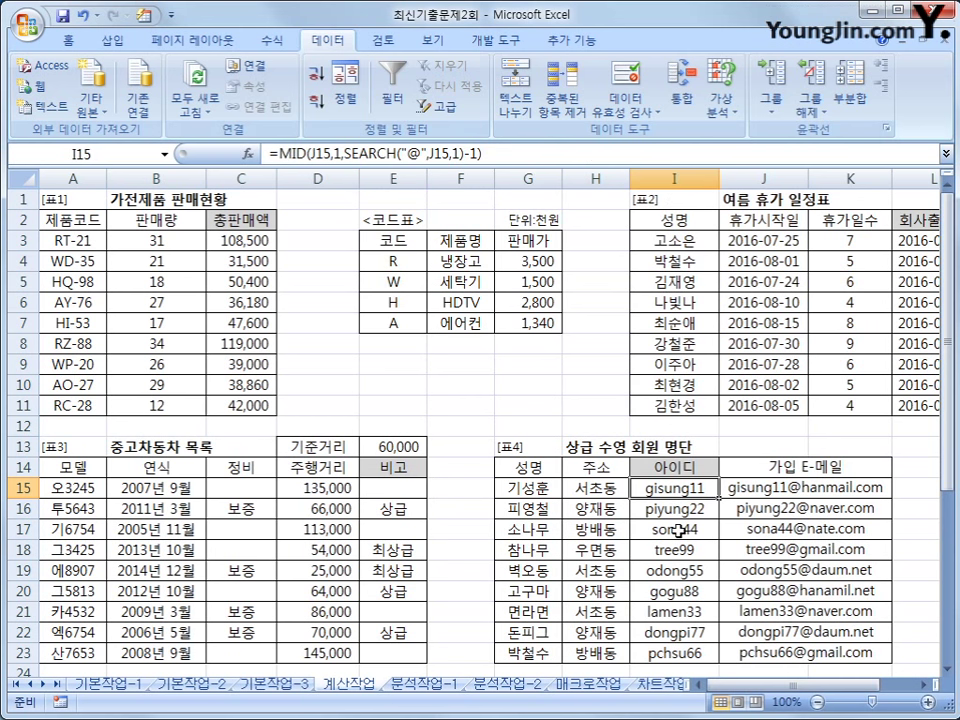
scroll(678, 531, down, 1)
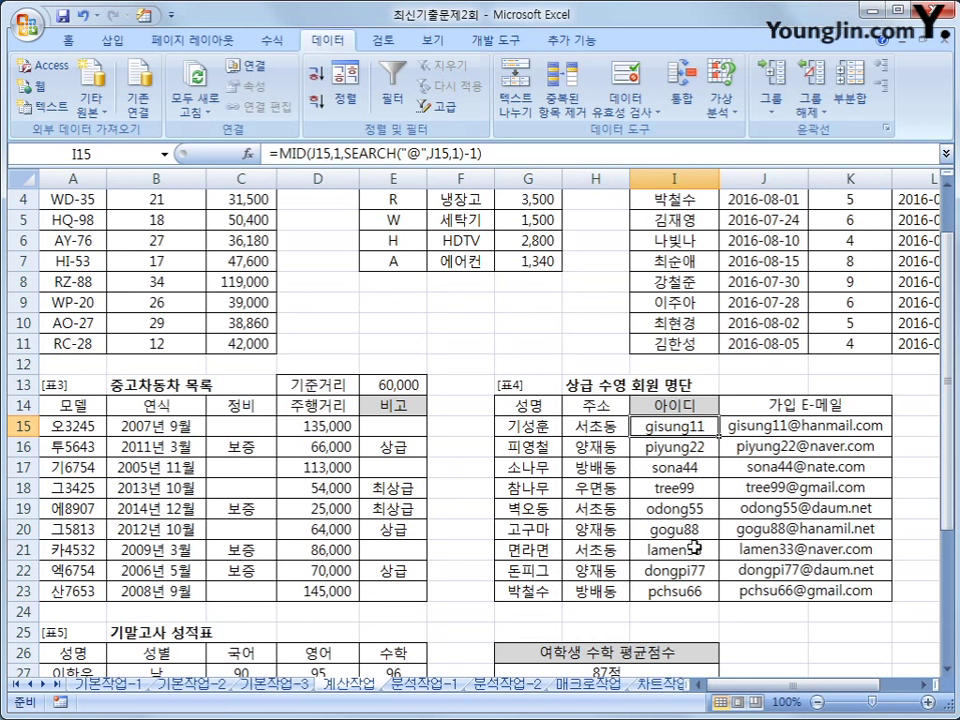
- From empty cell F11, browse the 찾기/참조 영역 and 텍스트 function categories and read the description of SEARCH without inserting it
click(445, 352)
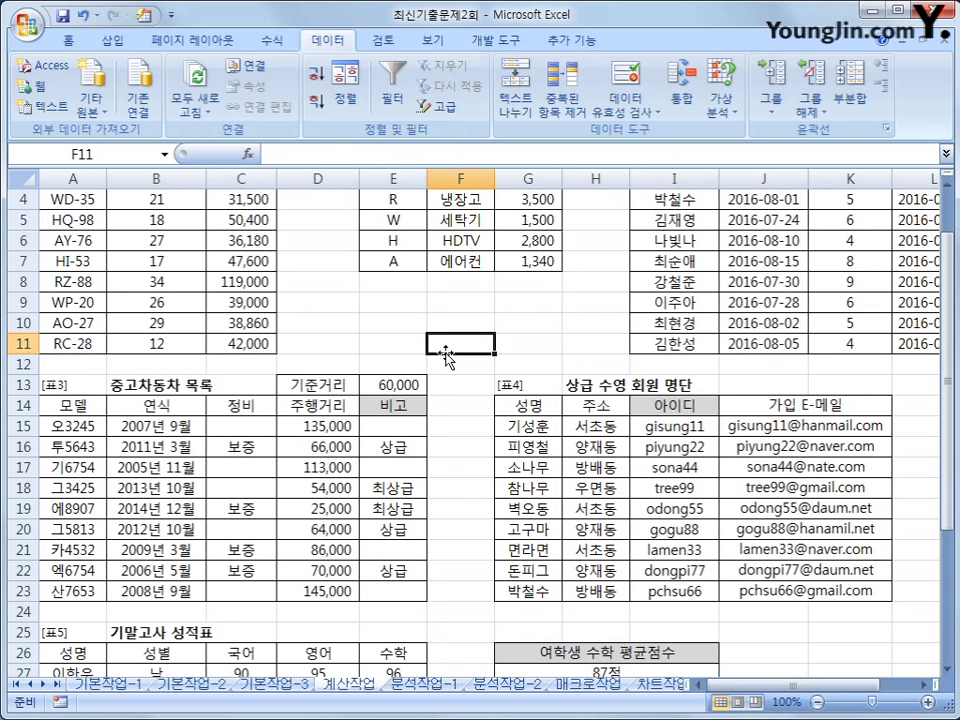
click(650, 428)
click(466, 349)
click(249, 155)
click(696, 238)
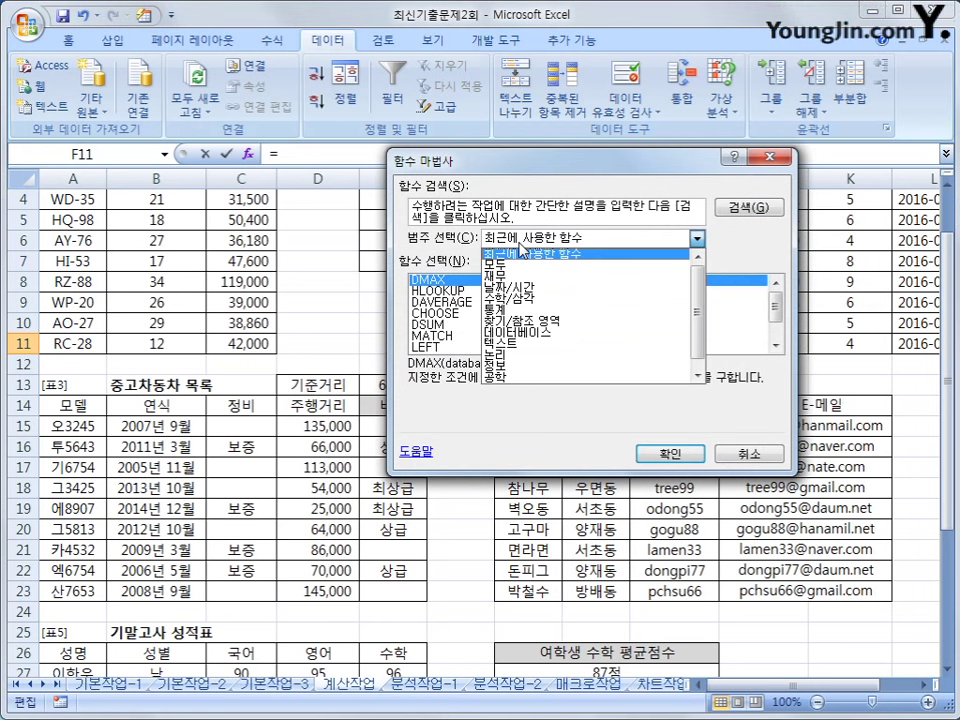
click(525, 320)
scroll(531, 335, down, 3)
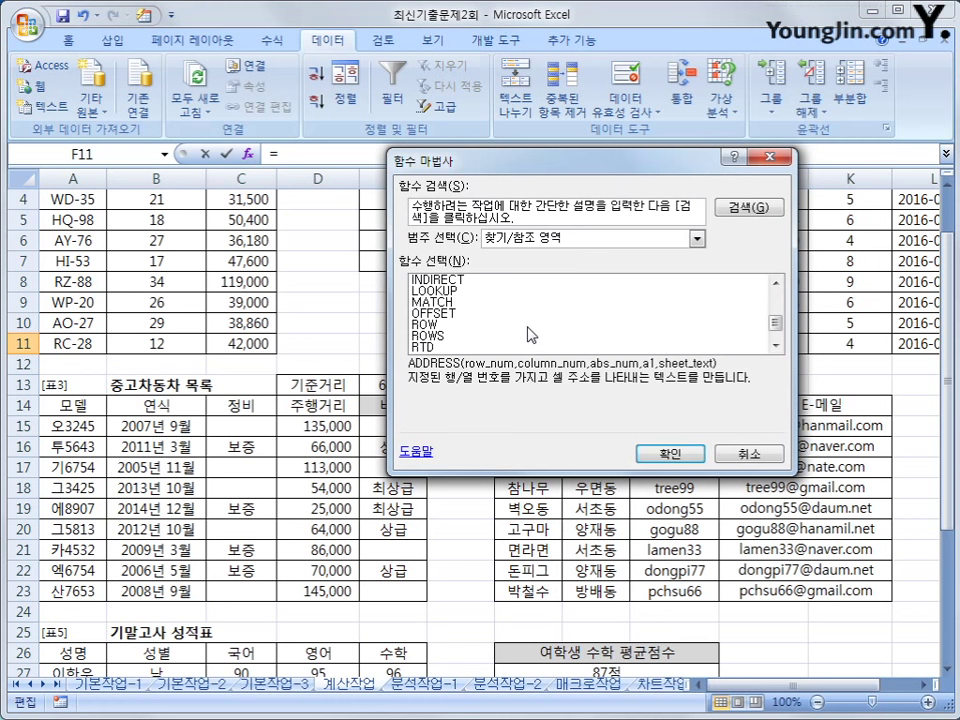
scroll(531, 335, down, 1)
scroll(531, 335, up, 4)
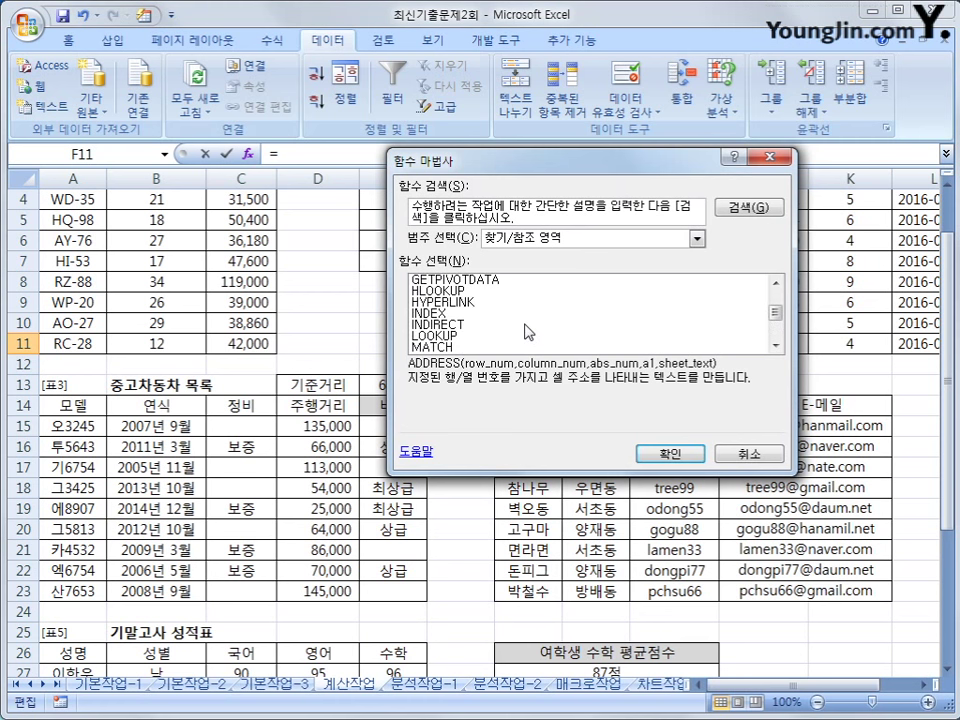
click(527, 247)
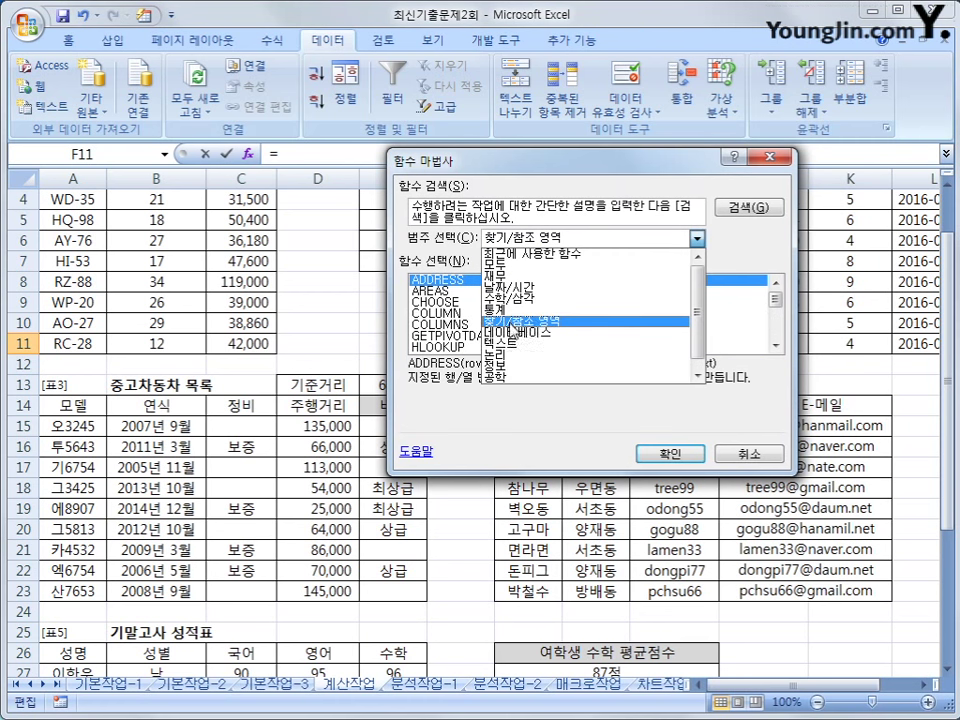
click(513, 346)
scroll(515, 337, down, 8)
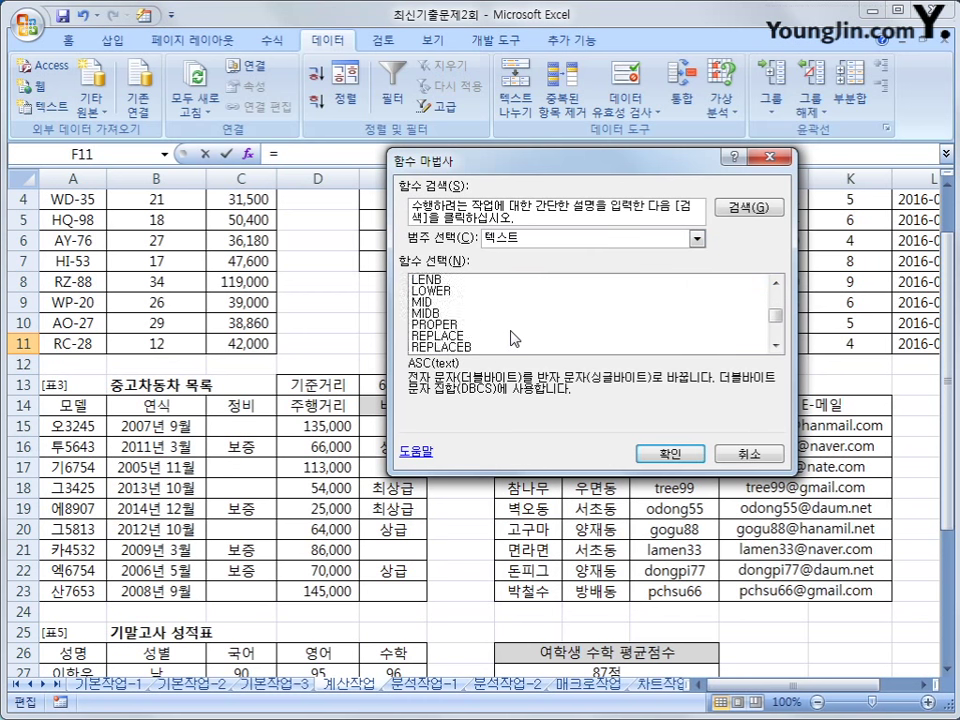
click(470, 291)
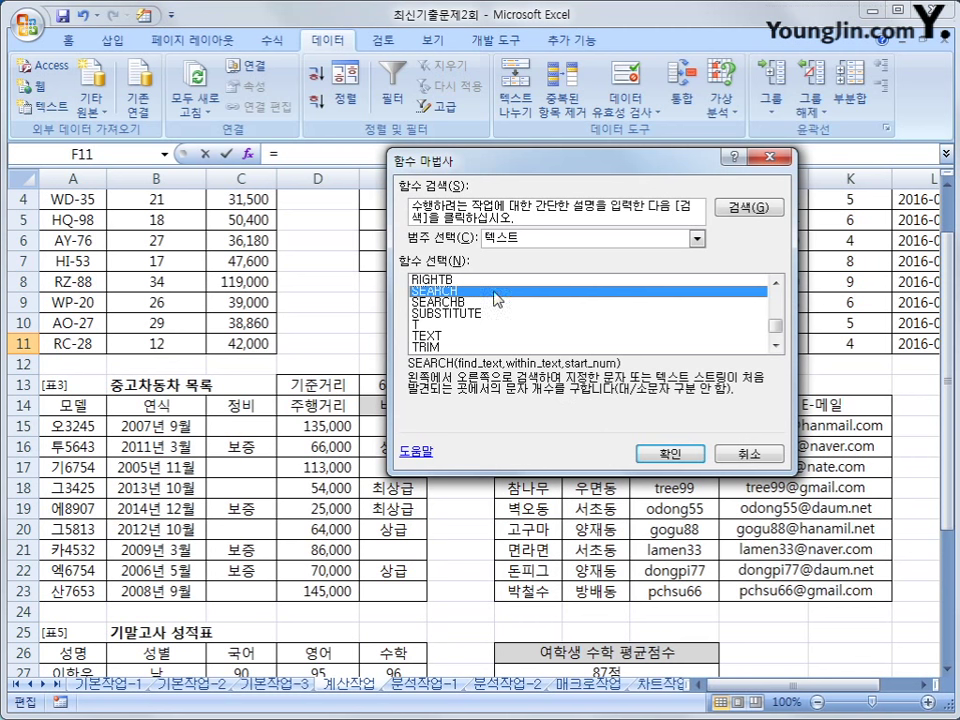
key(Escape)
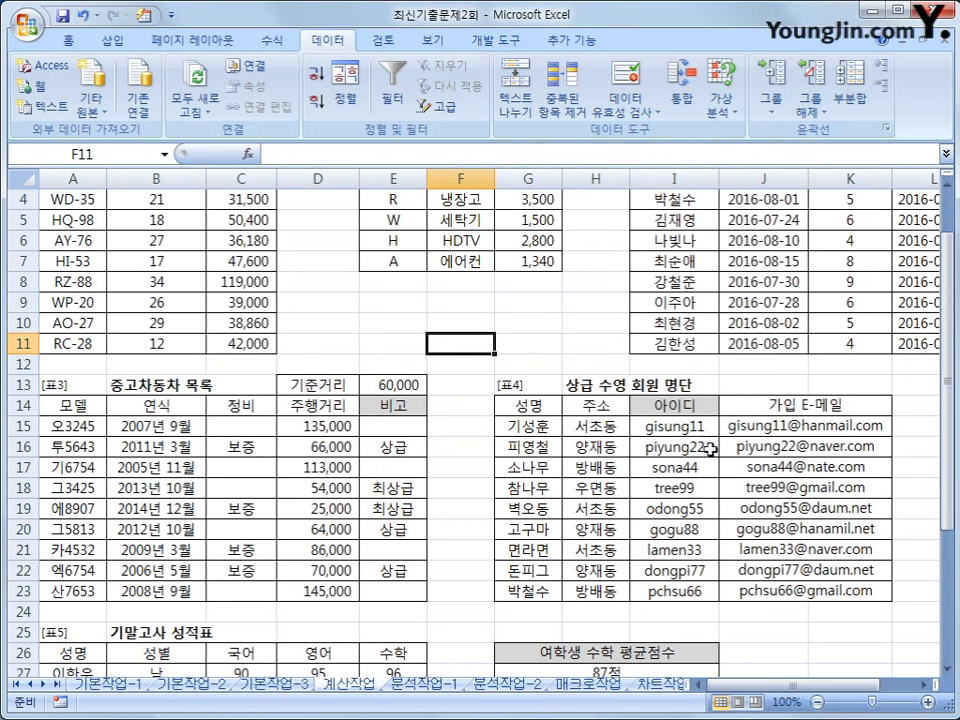
- Insert blank cells at J14:K23, shifting the 가입 E-메일 cells right
click(672, 425)
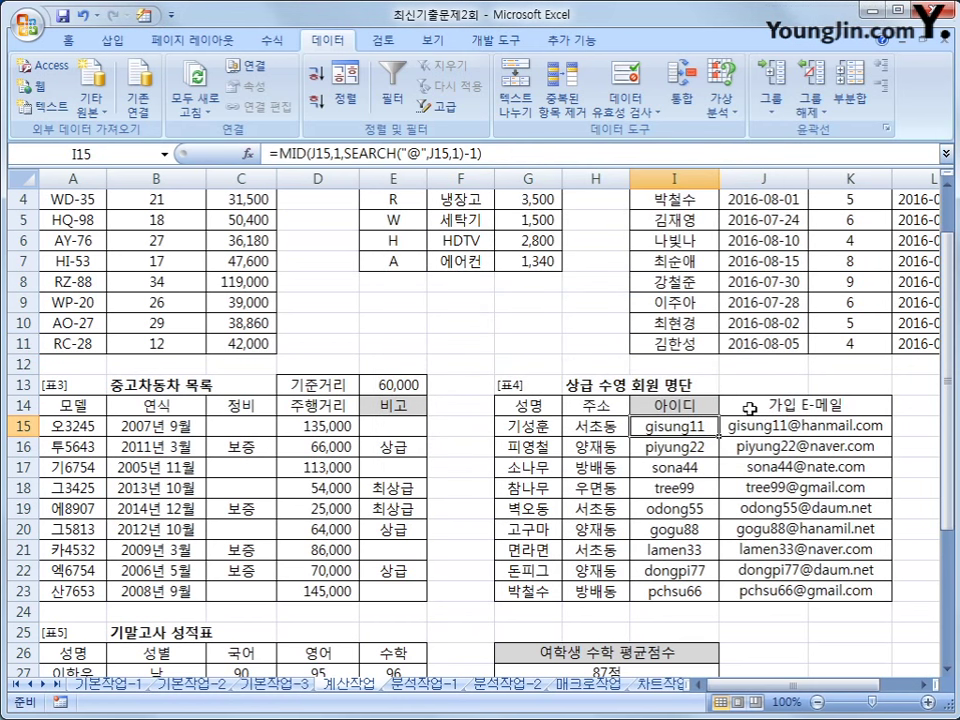
drag(731, 401, 750, 601)
right_click(750, 601)
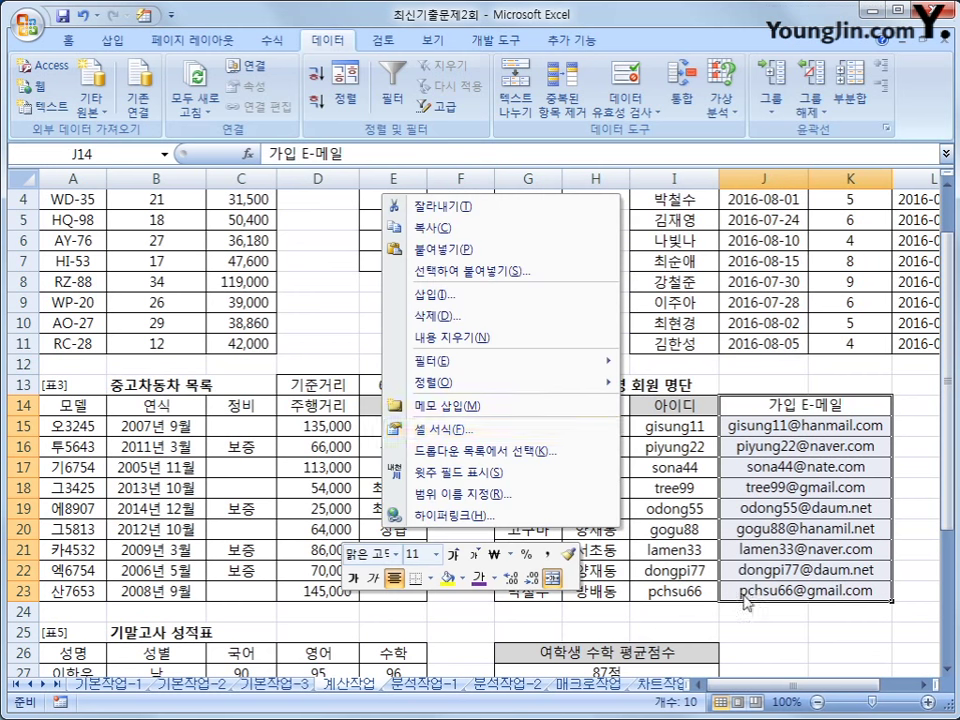
click(462, 302)
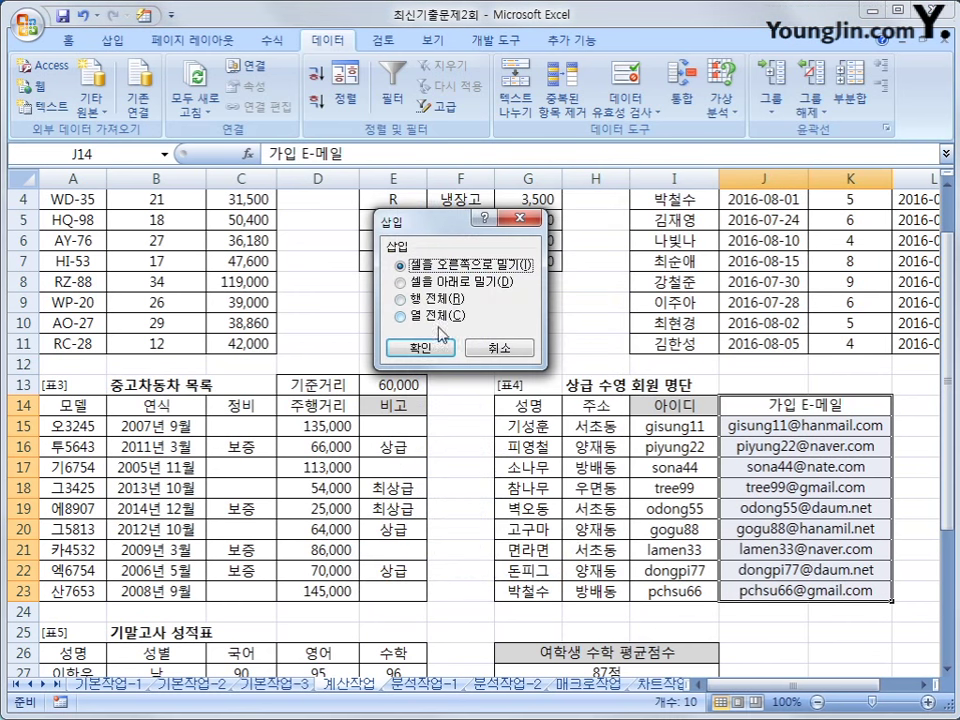
click(440, 349)
click(755, 427)
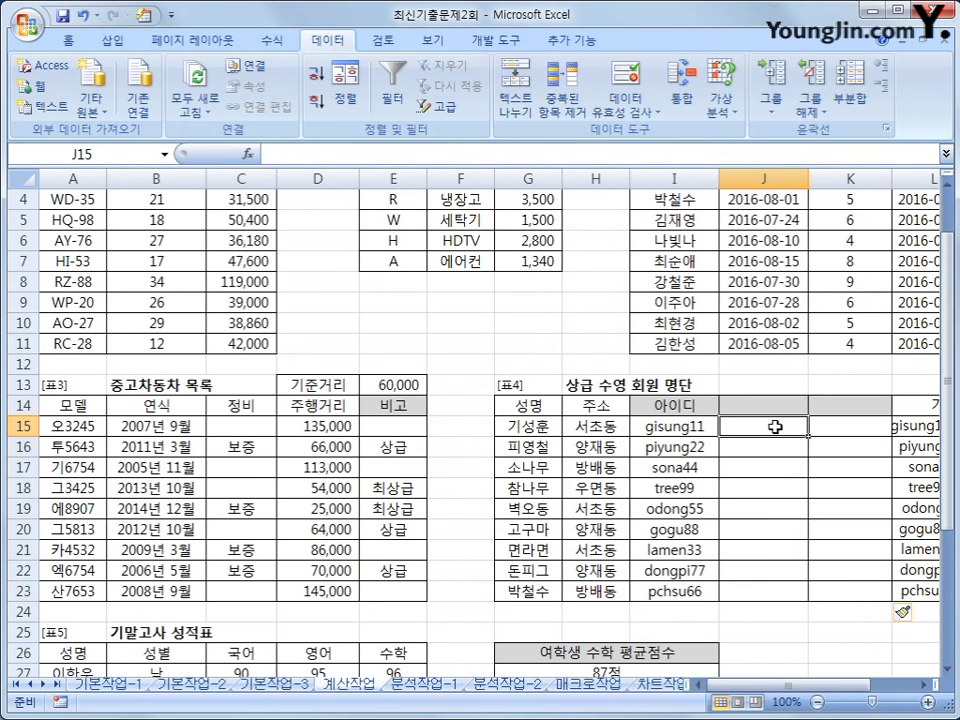
- Delete the blank cells K14:K23, shifting the 가입 E-메일 cells left so one empty column remains beside 아이디
drag(852, 404, 846, 589)
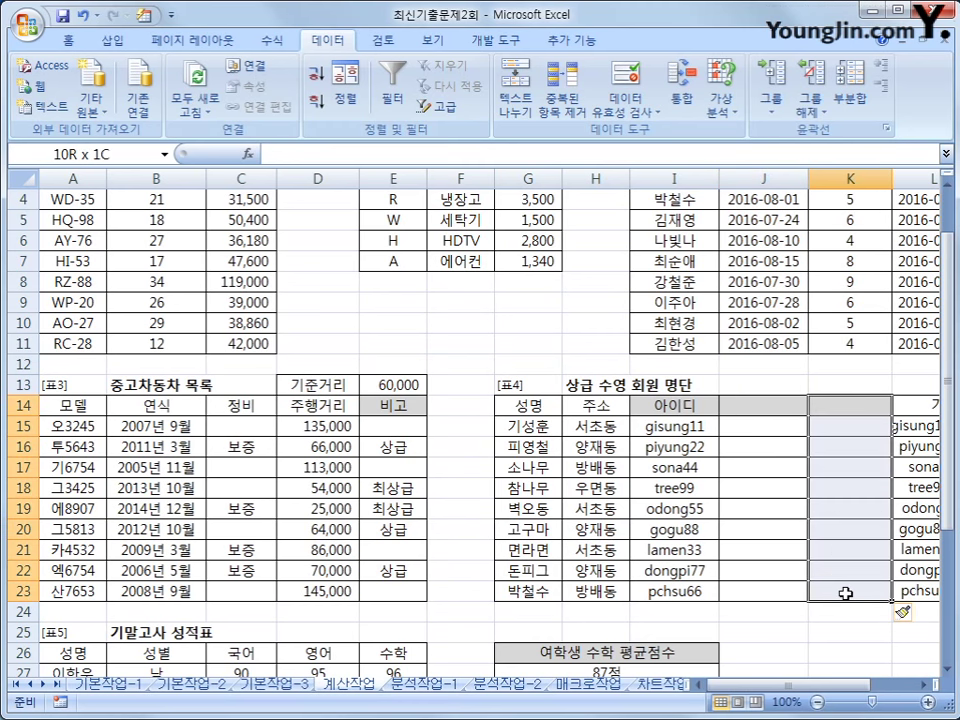
right_click(846, 589)
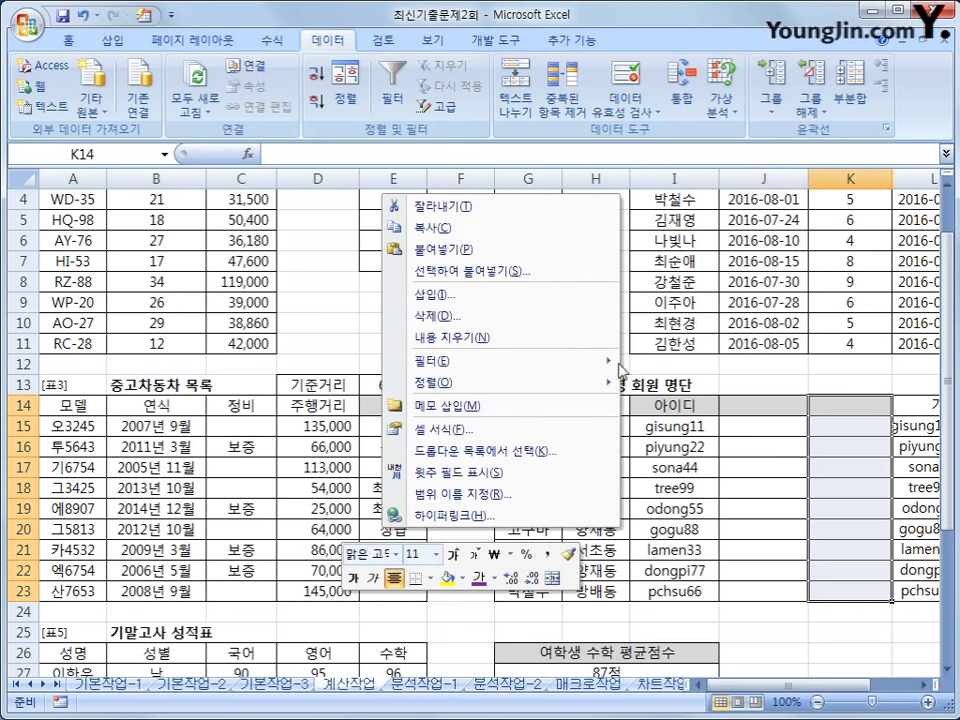
click(456, 316)
click(410, 362)
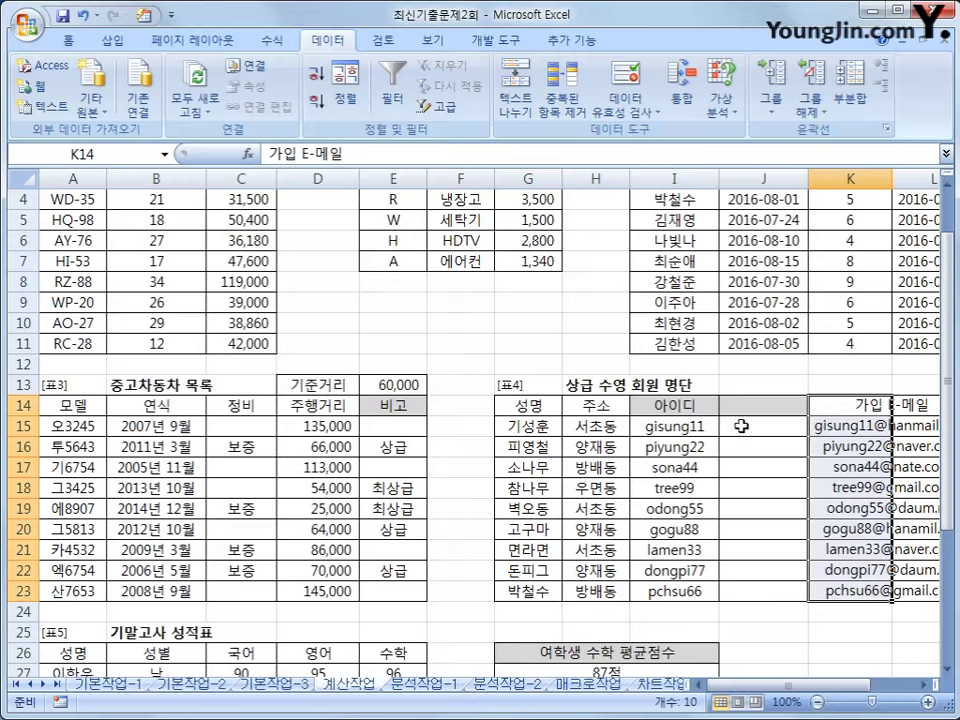
- Insert a SEARCH function in J15 that finds "@" in the e-mail cell K15, starting from character 1
click(763, 427)
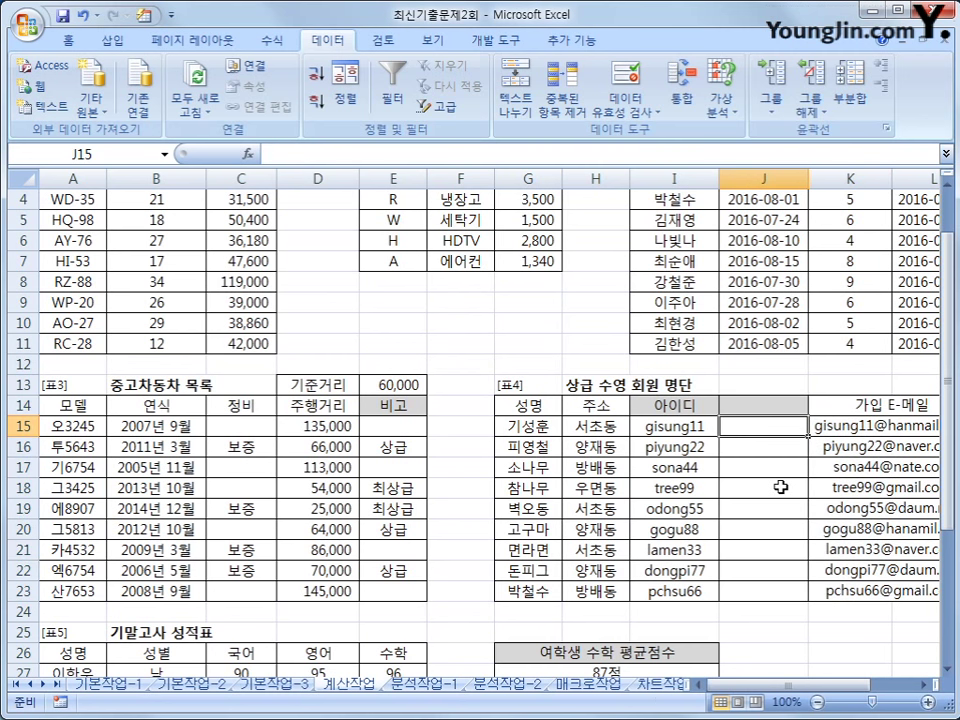
click(272, 43)
click(220, 86)
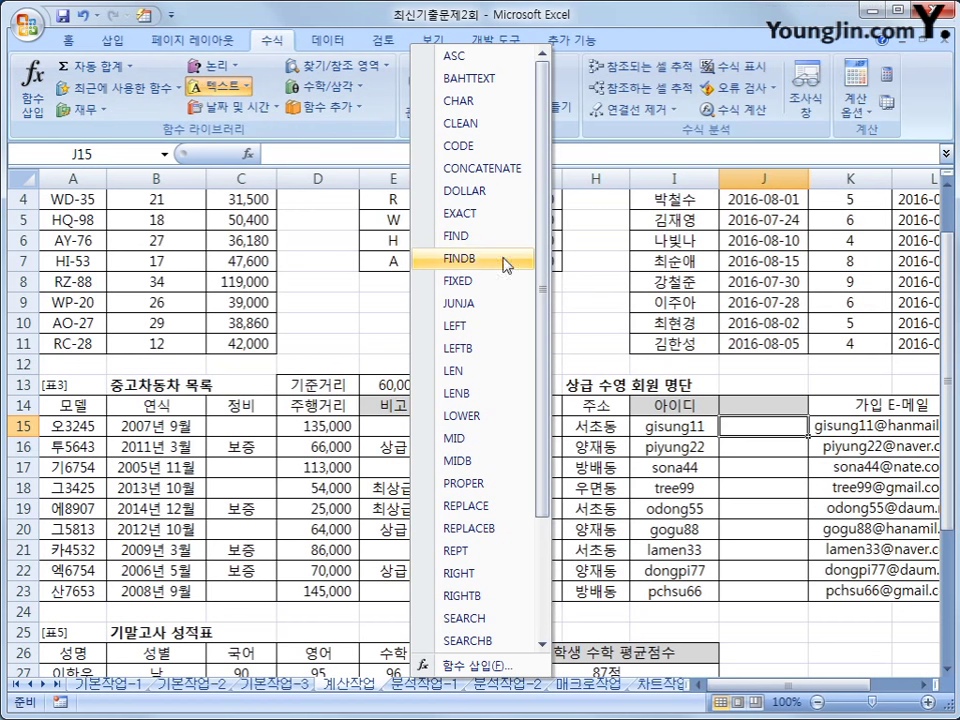
scroll(553, 278, down, 3)
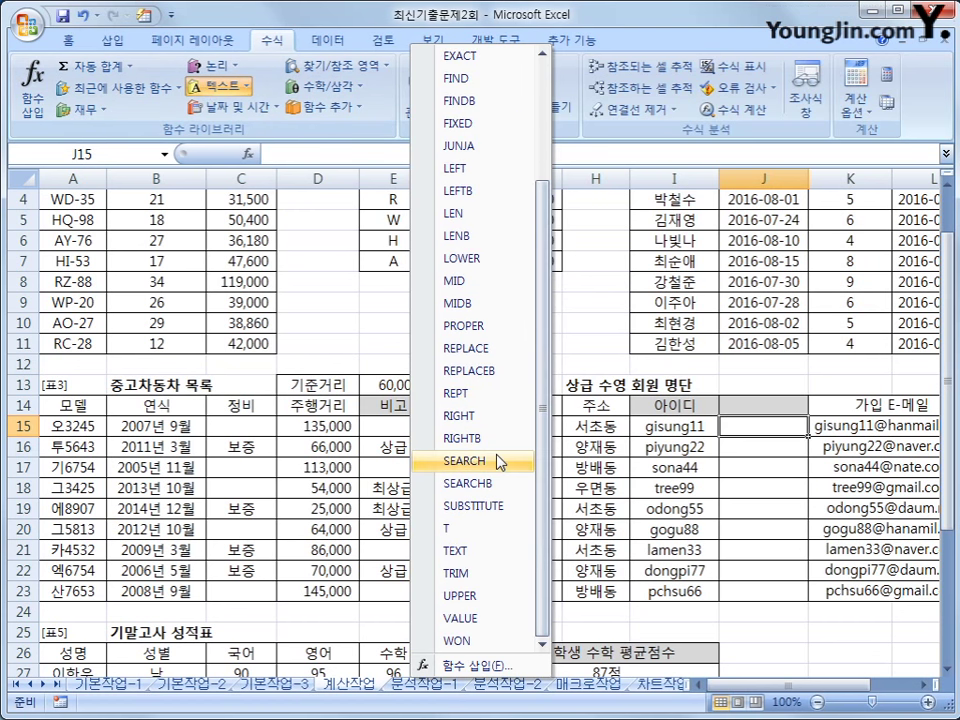
click(494, 460)
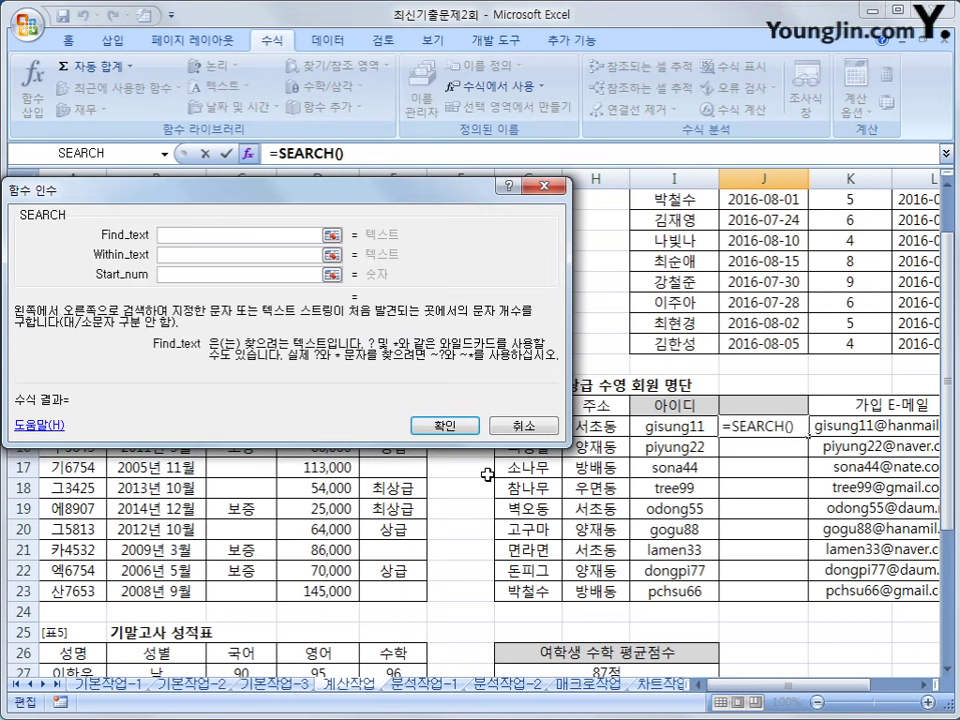
text(@)
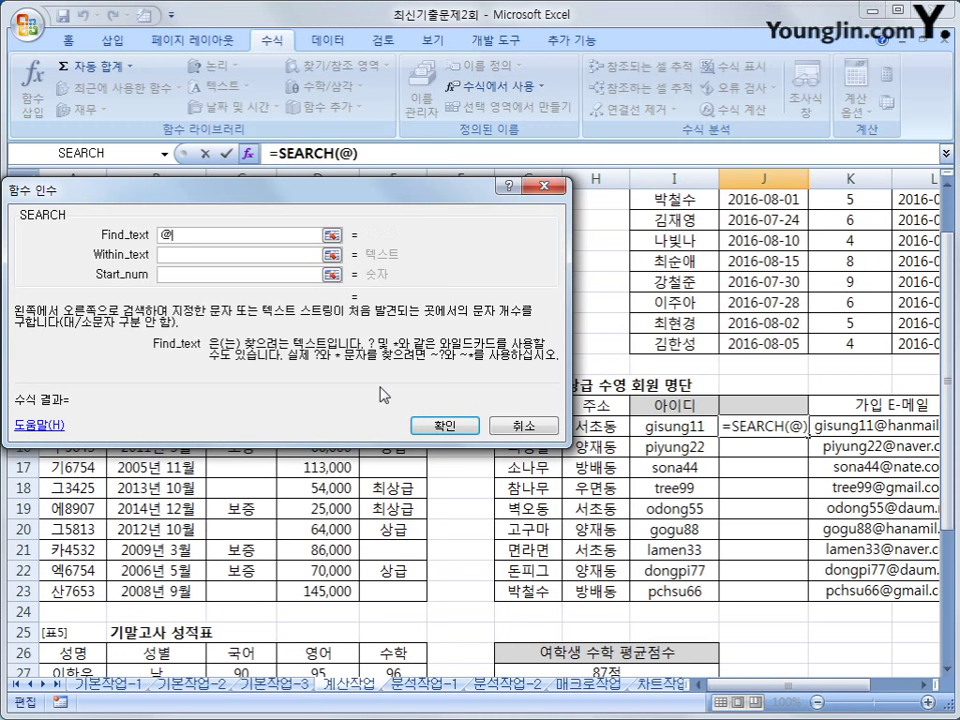
click(231, 254)
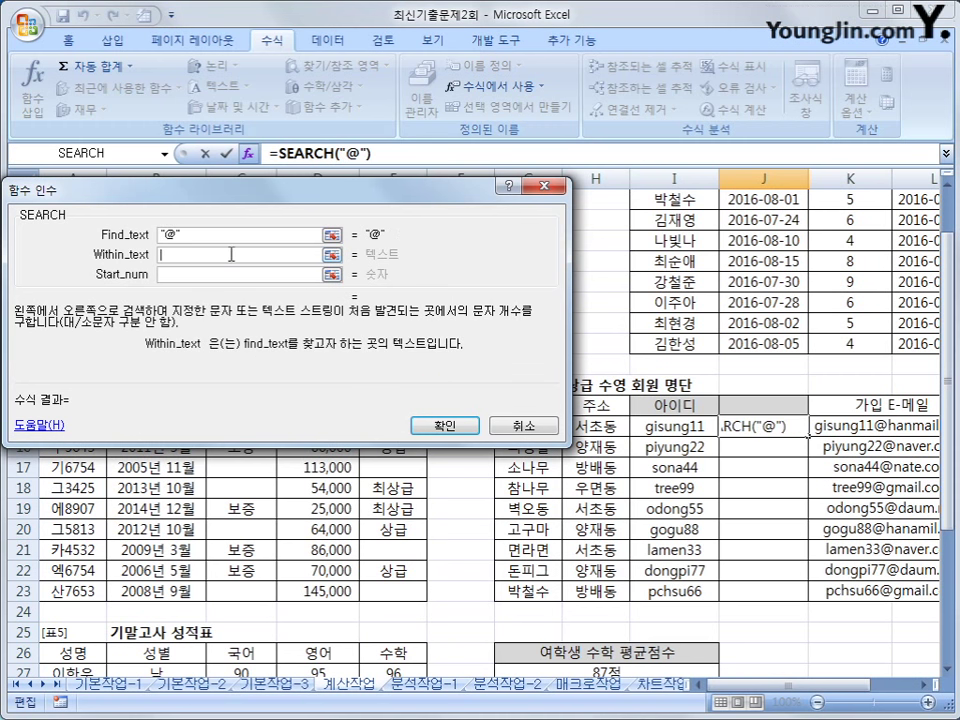
click(838, 426)
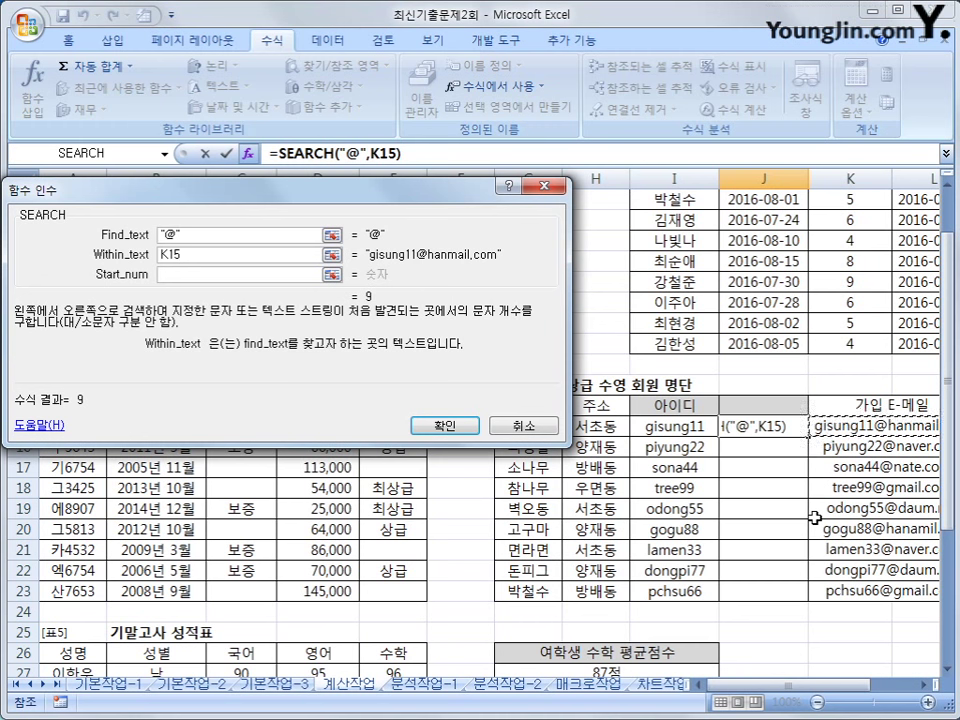
click(173, 278)
text(1)
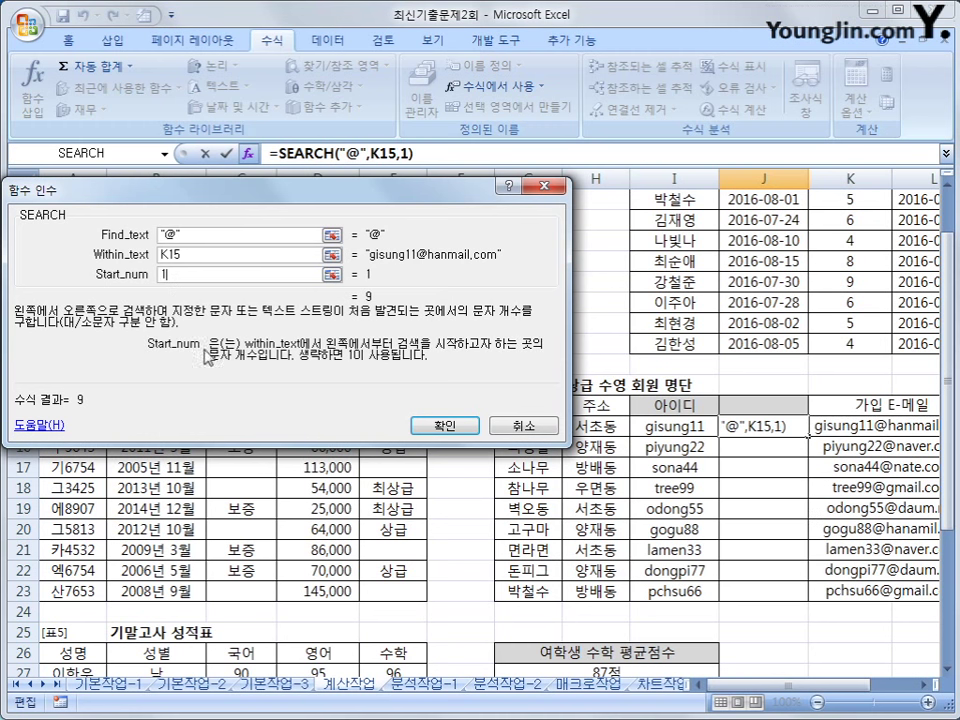
click(444, 425)
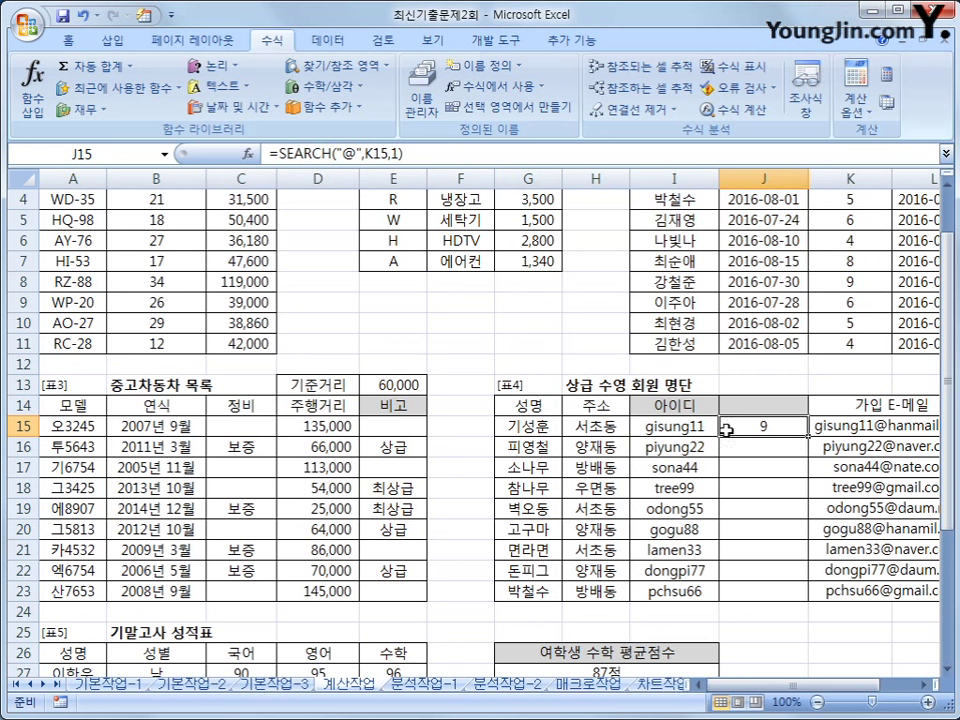
- Review the 아이디 formula in I15 and the criteria and average range arguments of the G27 formula, leaving it as is
click(650, 427)
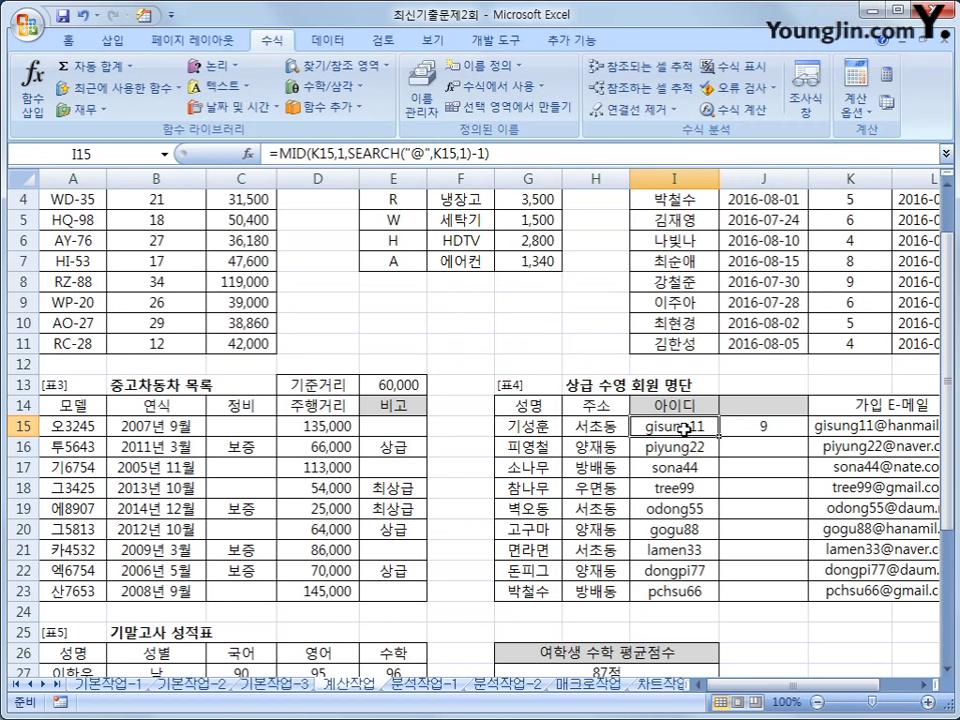
scroll(683, 427, down, 2)
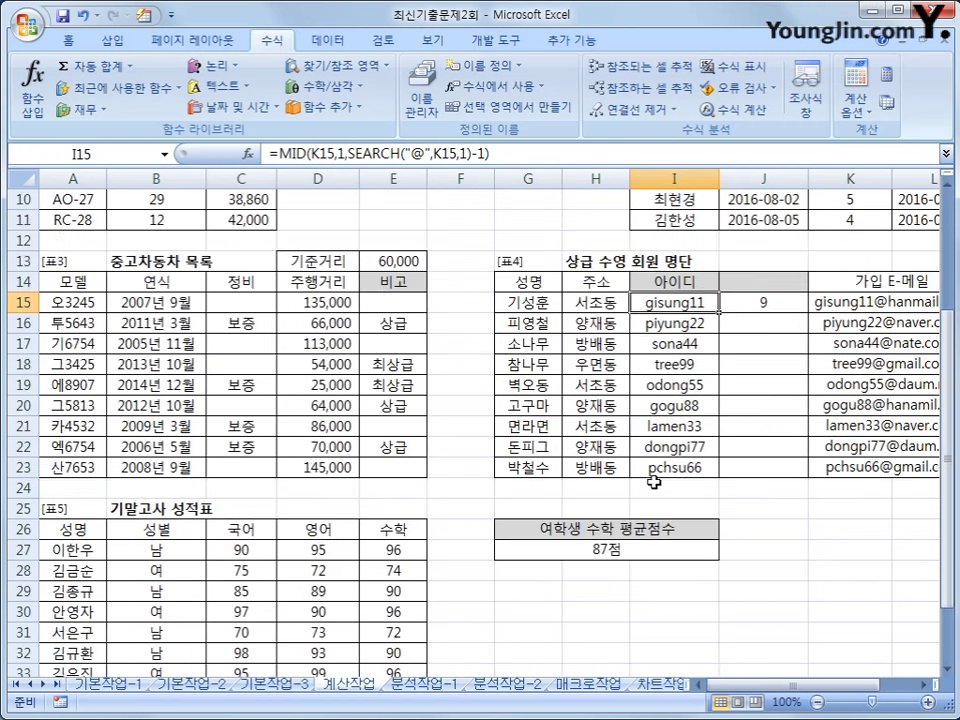
click(601, 548)
scroll(601, 548, down, 1)
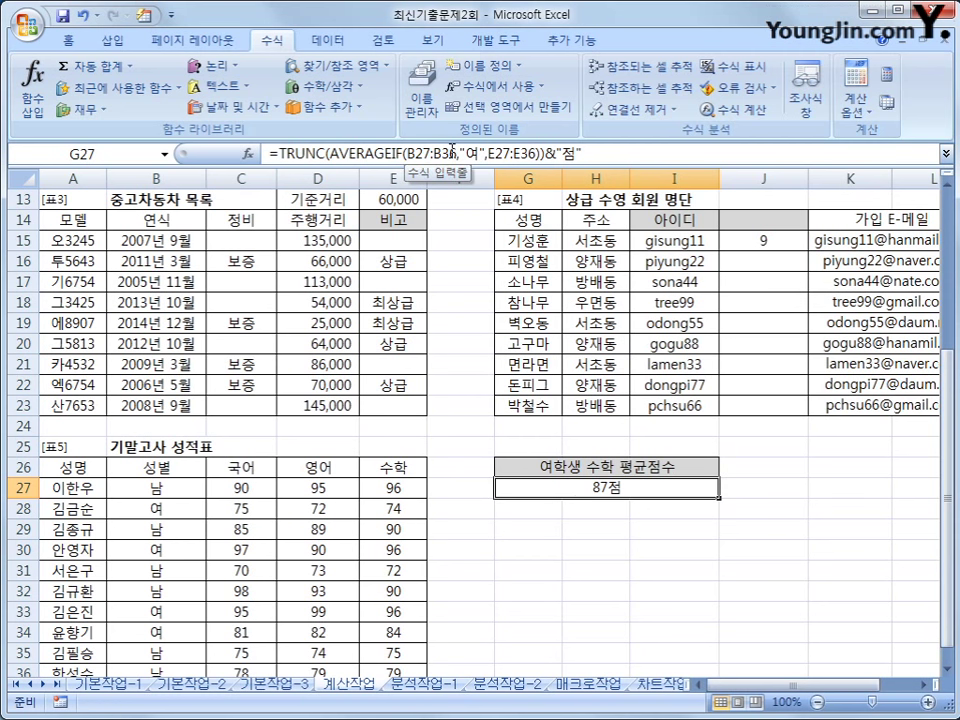
click(472, 155)
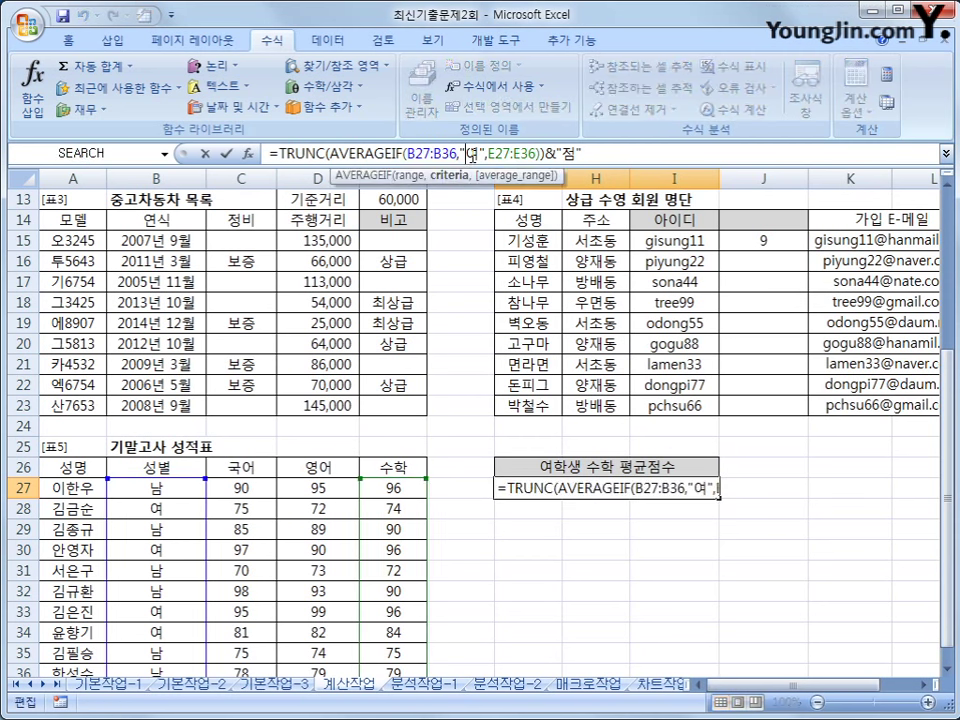
click(487, 155)
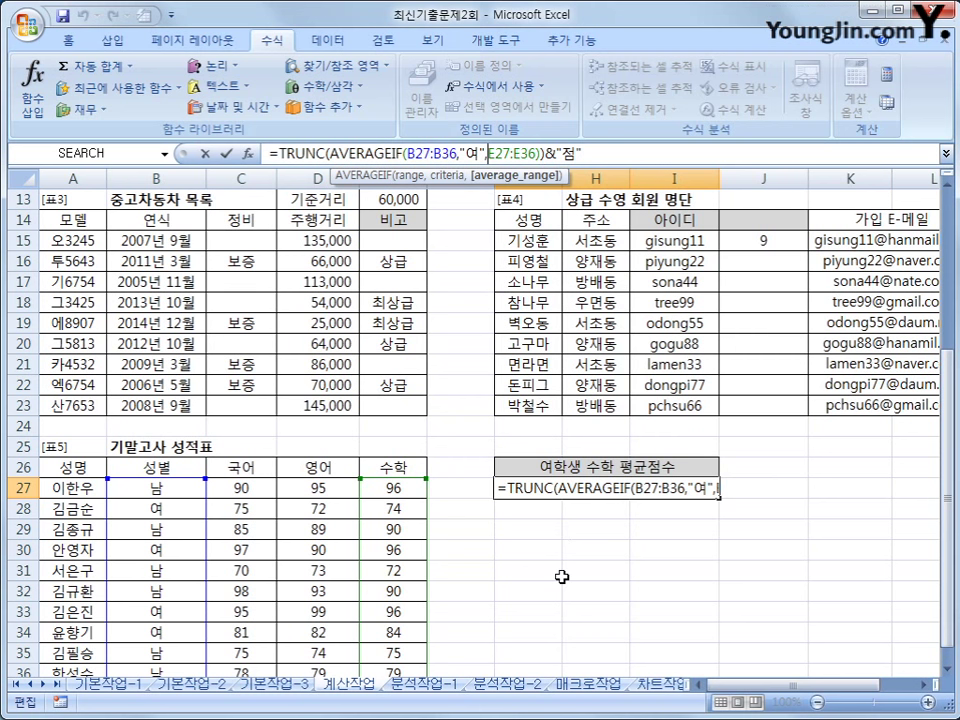
key(ctrl+Return)
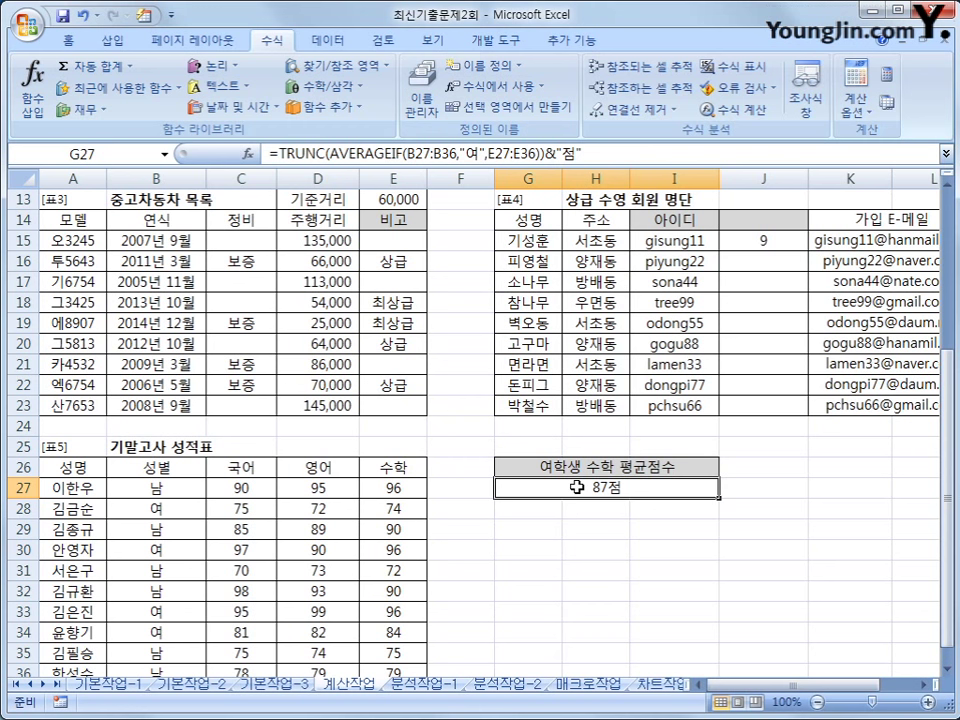